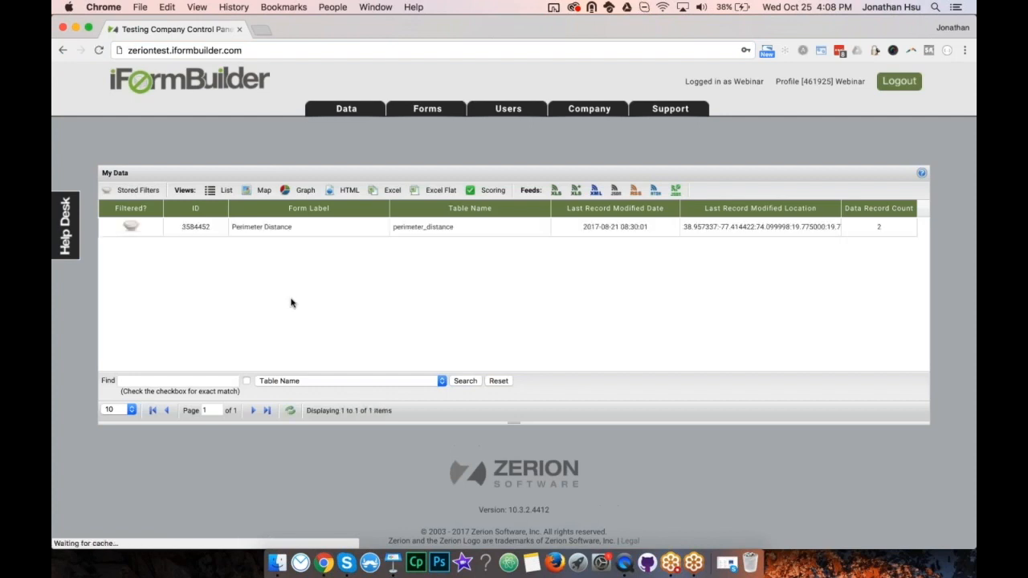
# Drop down the Forms menu from the control panel.
pyautogui.click(866, 161)
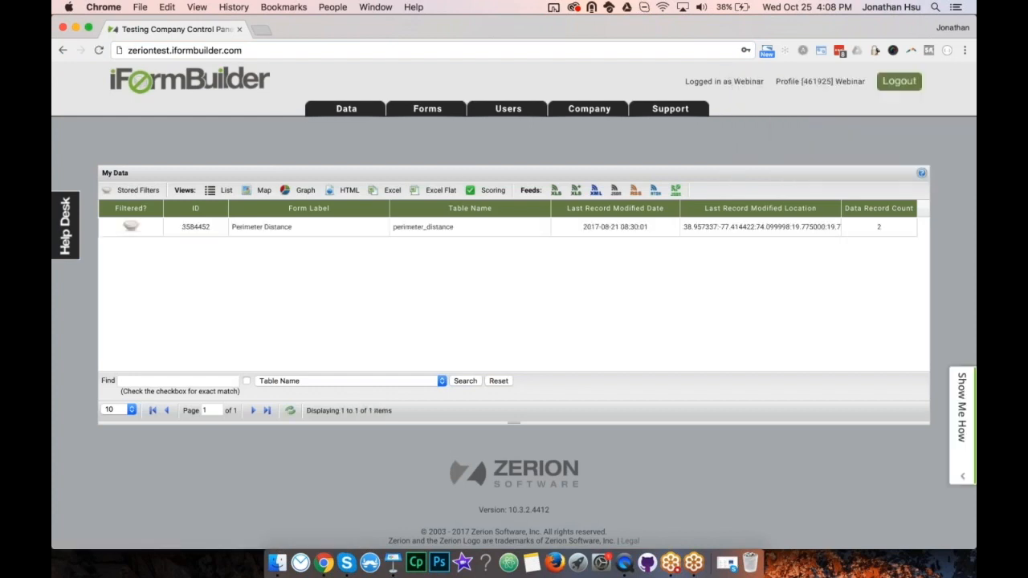
# Open Form Builder showing Name, Label and Modified Date columns, with Id hidden.
pyautogui.moveTo(419, 115)
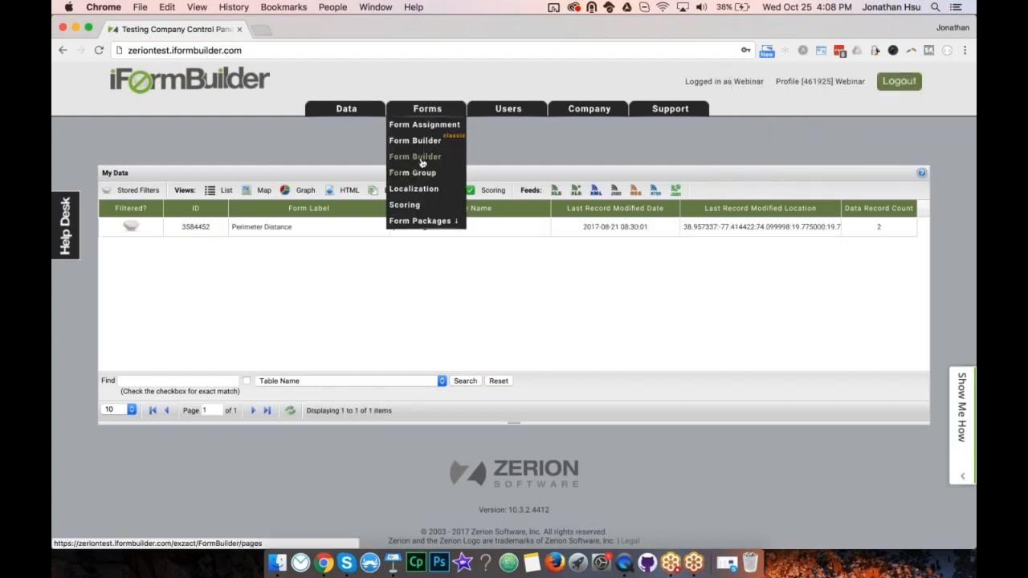
pyautogui.click(416, 156)
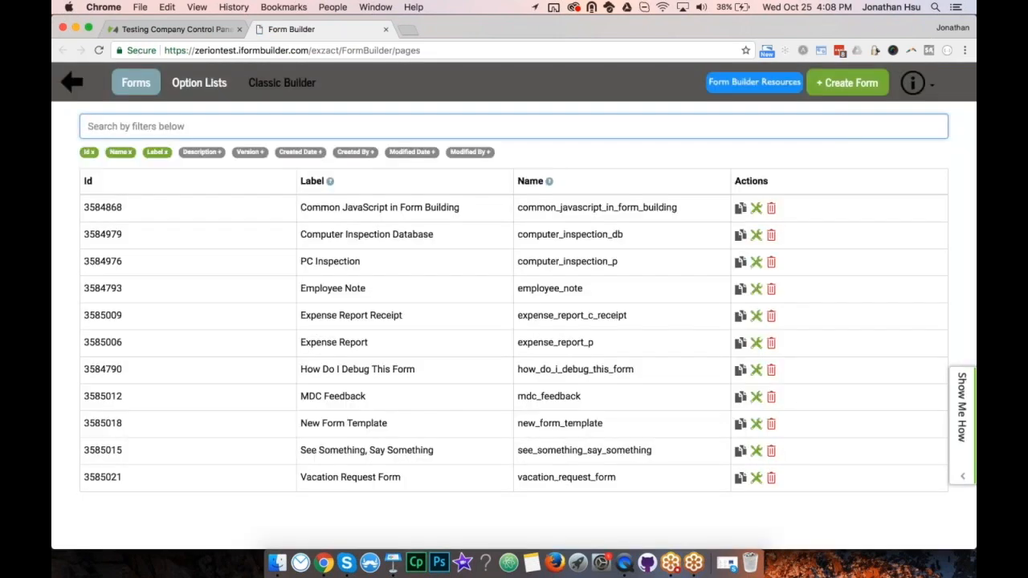
pyautogui.click(515, 156)
pyautogui.click(586, 153)
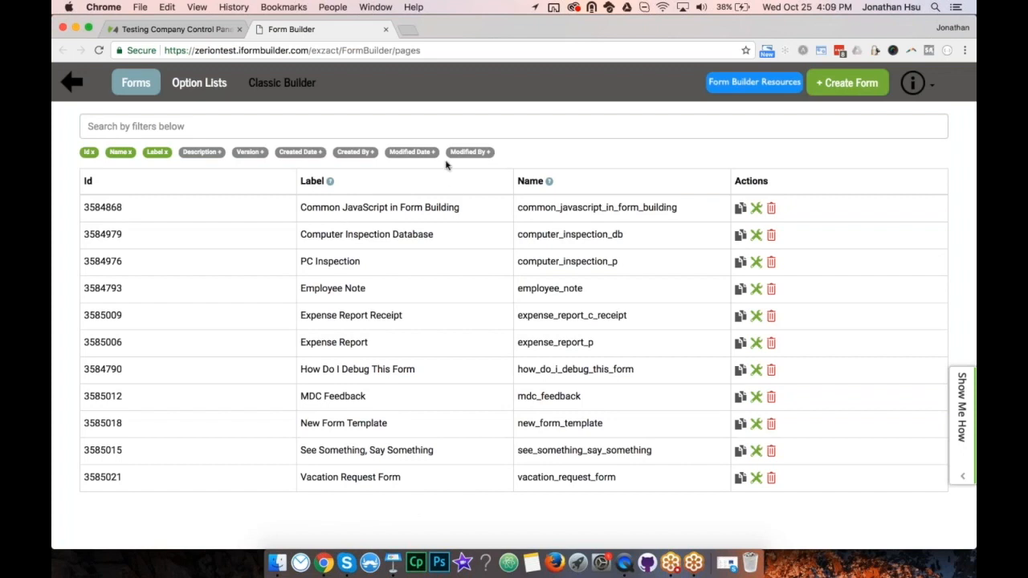
pyautogui.click(158, 152)
pyautogui.click(157, 151)
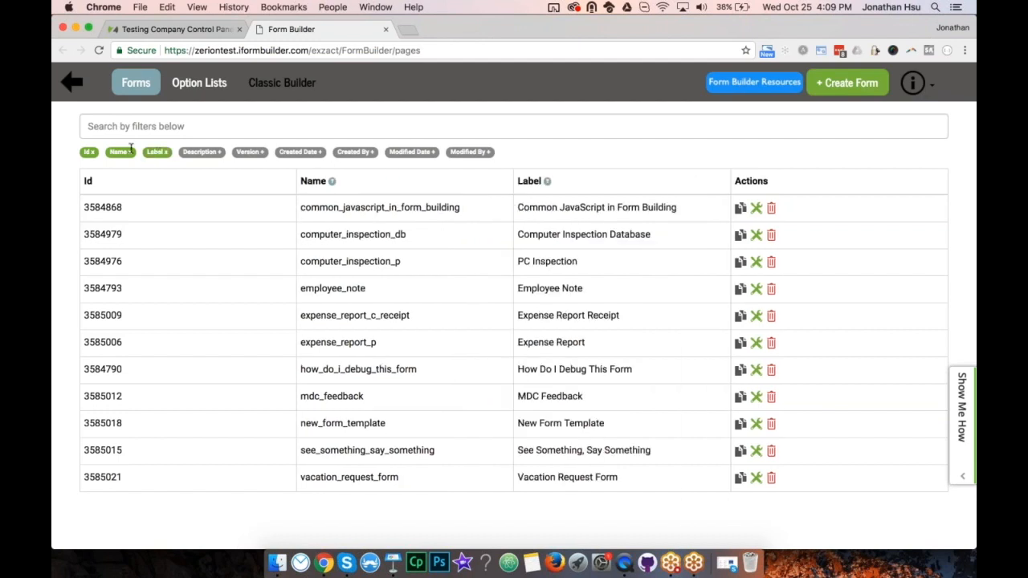
pyautogui.click(89, 152)
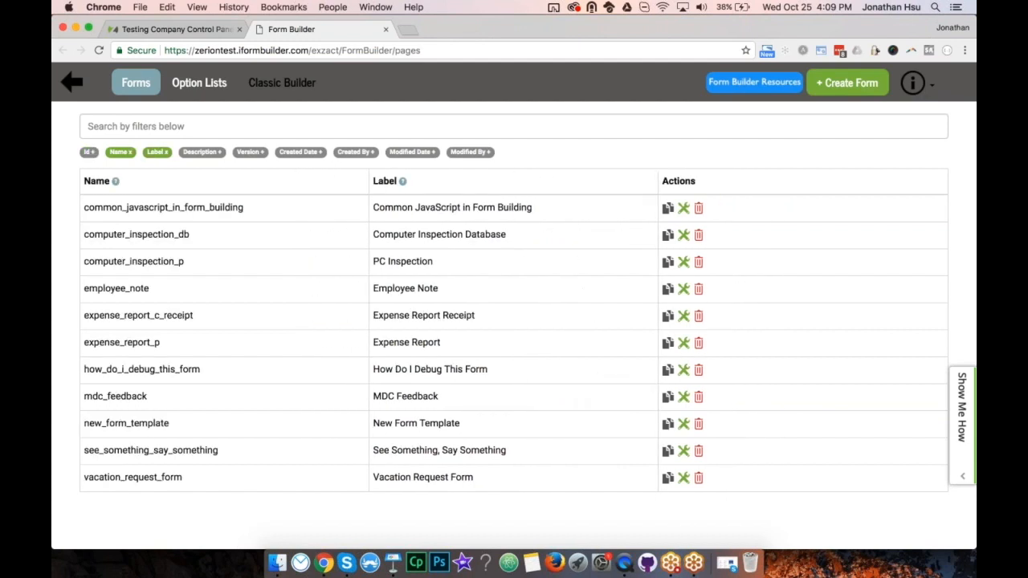
pyautogui.click(467, 152)
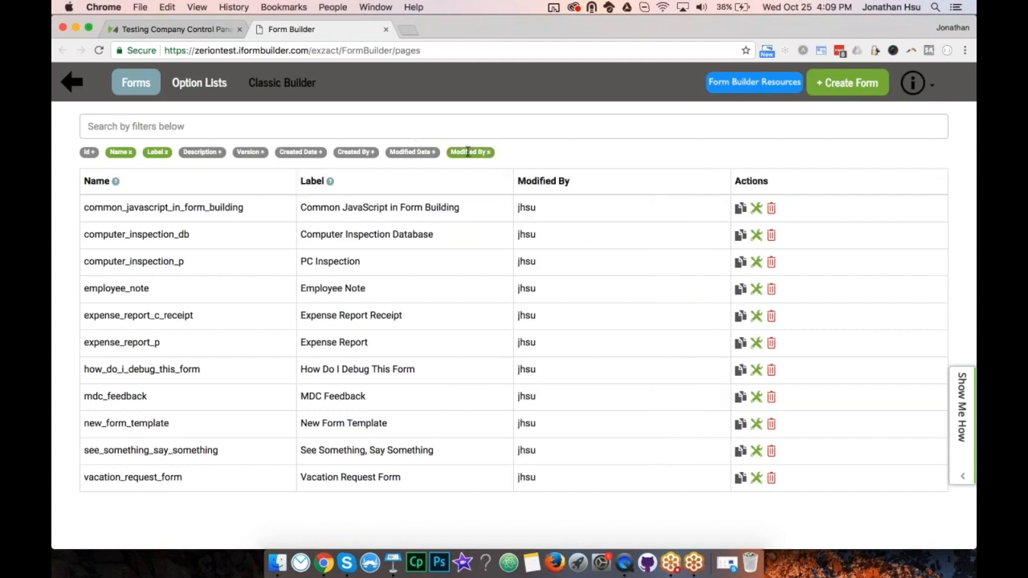
pyautogui.click(467, 152)
pyautogui.click(421, 153)
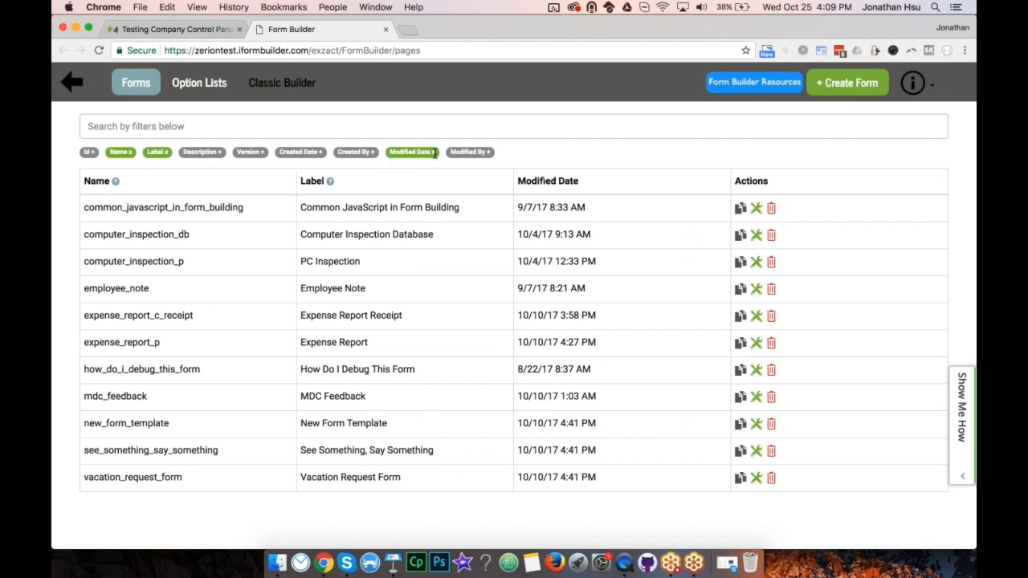
# Filter the forms list by 'inspection' down to the two inspection forms.
pyautogui.click(350, 129)
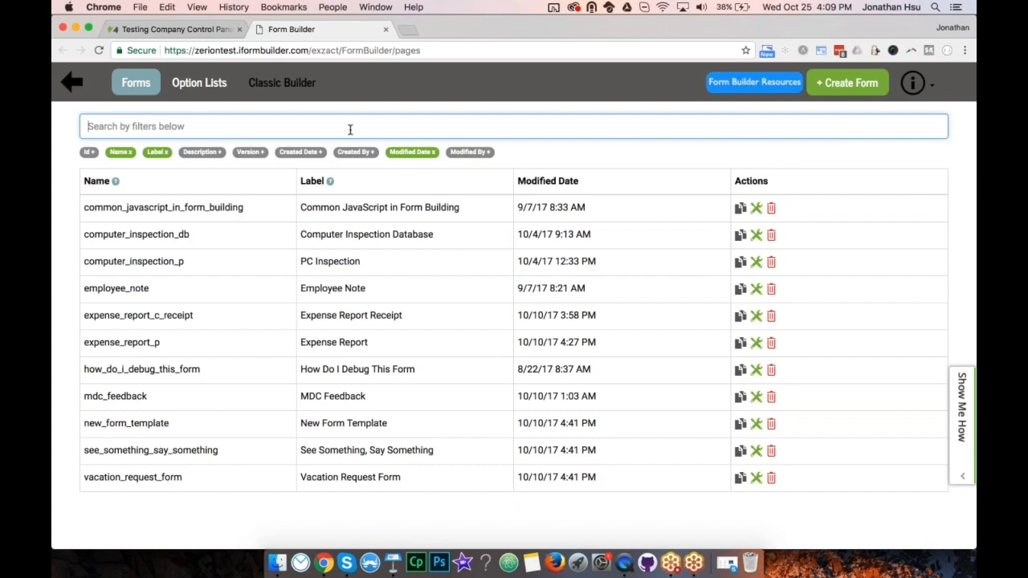
pyautogui.write('inspection')
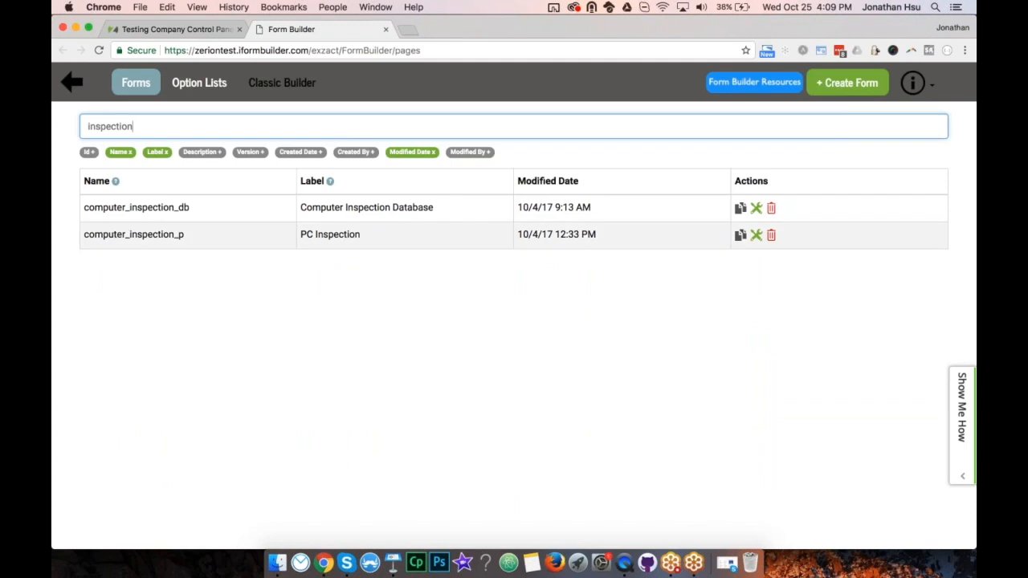
pyautogui.click(385, 315)
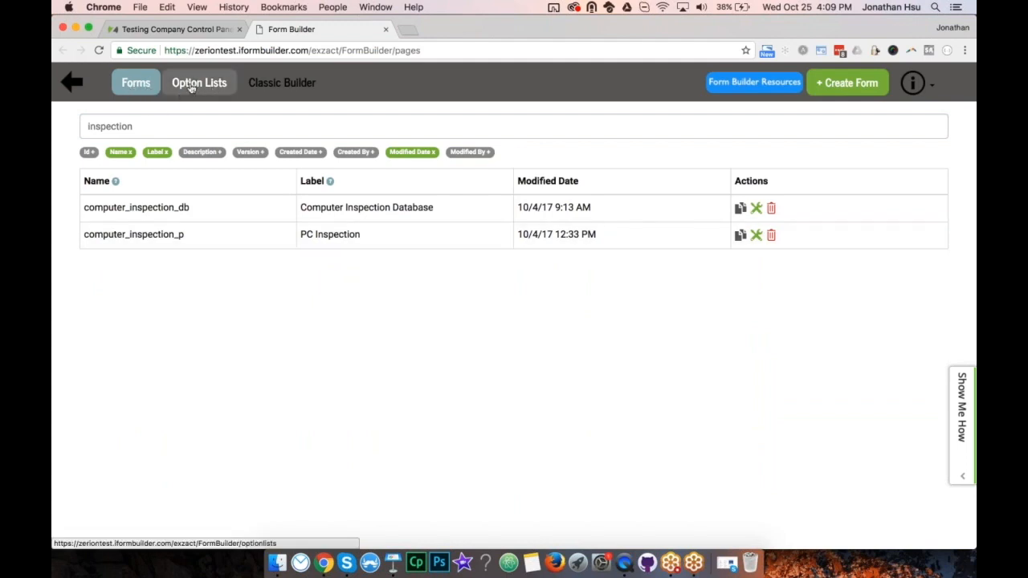
# View Option Lists in a second tab, then go back to the inspection forms tab.
pyautogui.keyDown('super'); pyautogui.click(217, 87); pyautogui.keyUp('super')
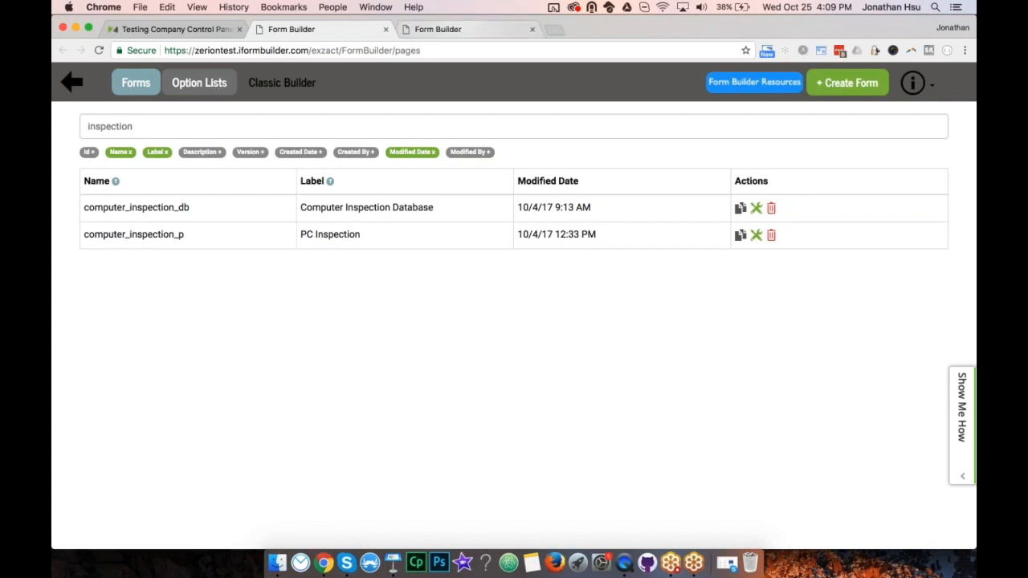
pyautogui.rightClick(212, 88)
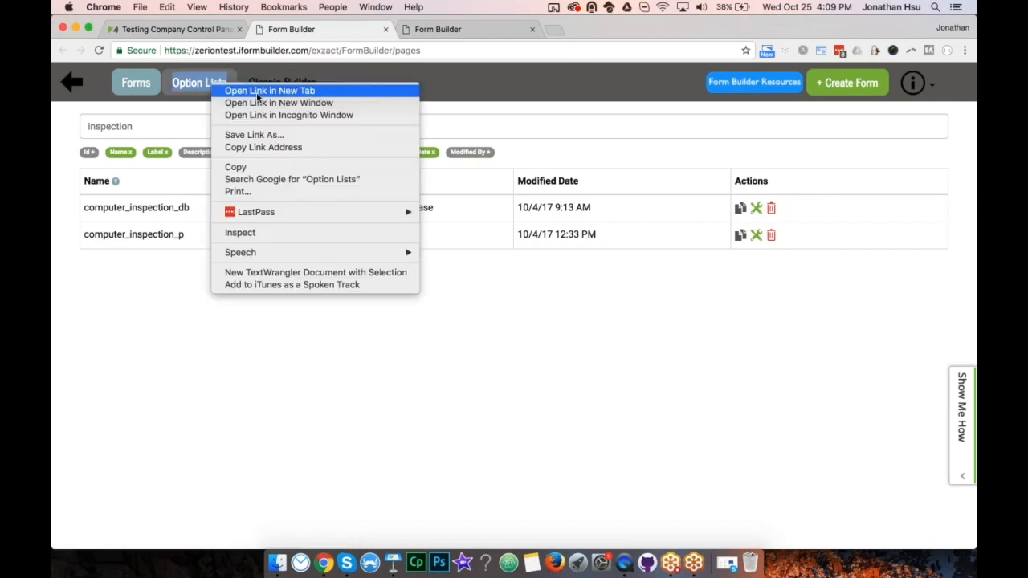
pyautogui.click(478, 79)
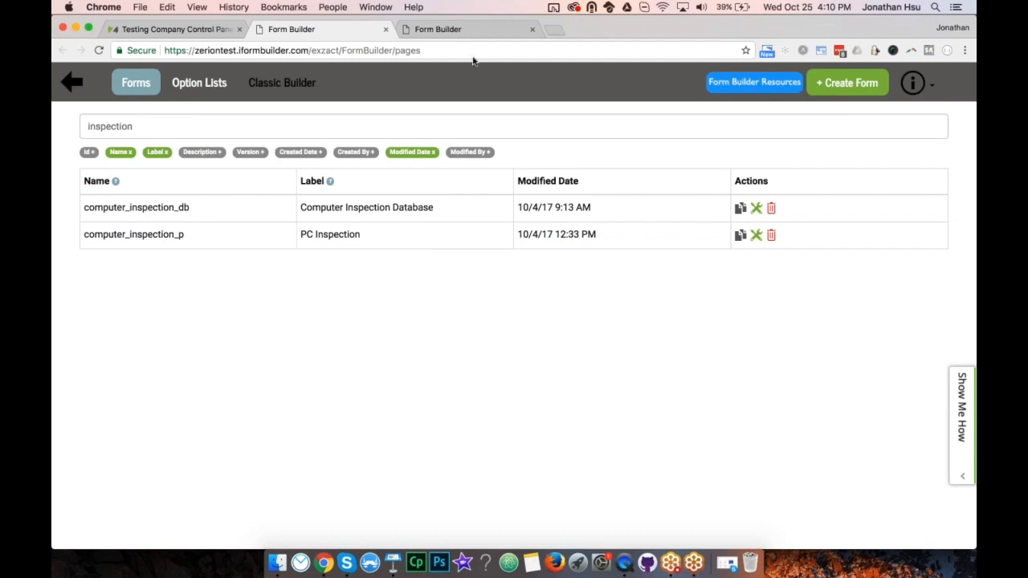
pyautogui.click(471, 32)
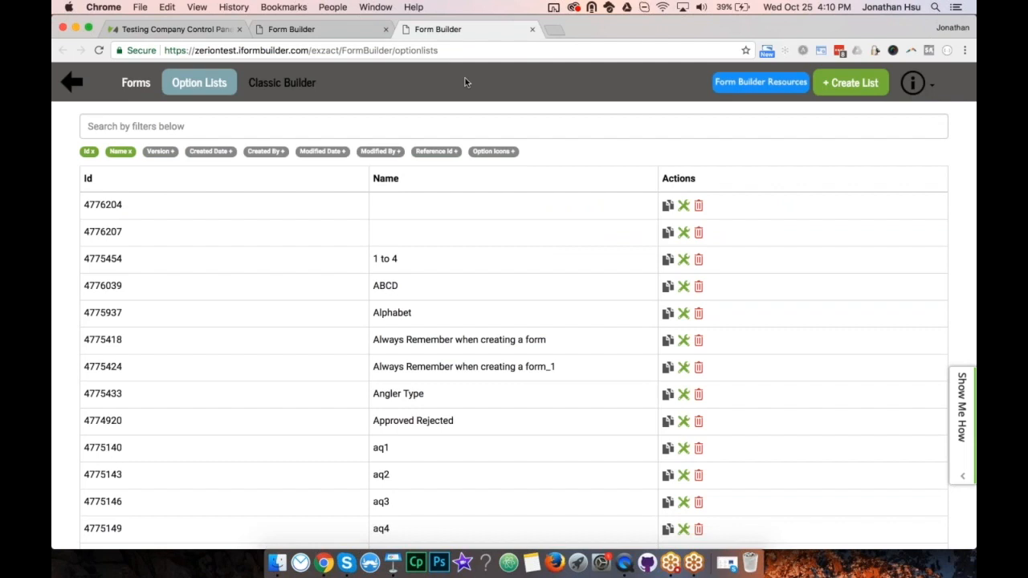
pyautogui.click(325, 31)
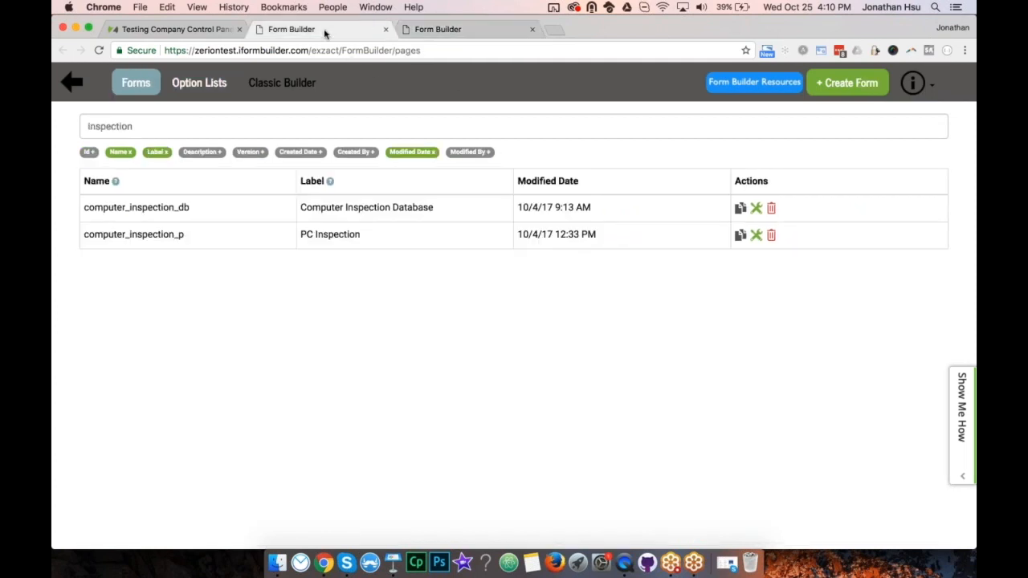
pyautogui.click(756, 210)
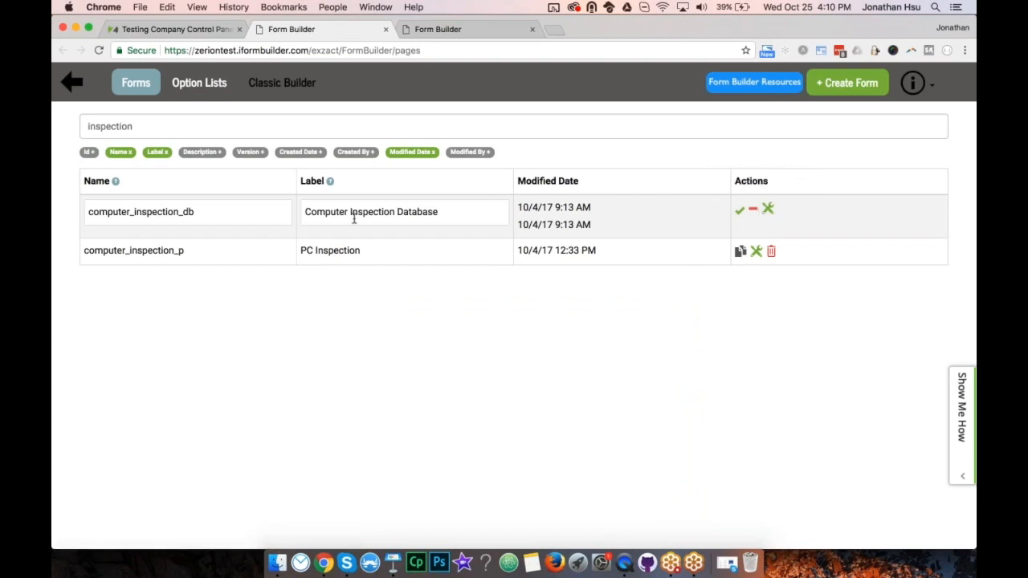
pyautogui.click(739, 211)
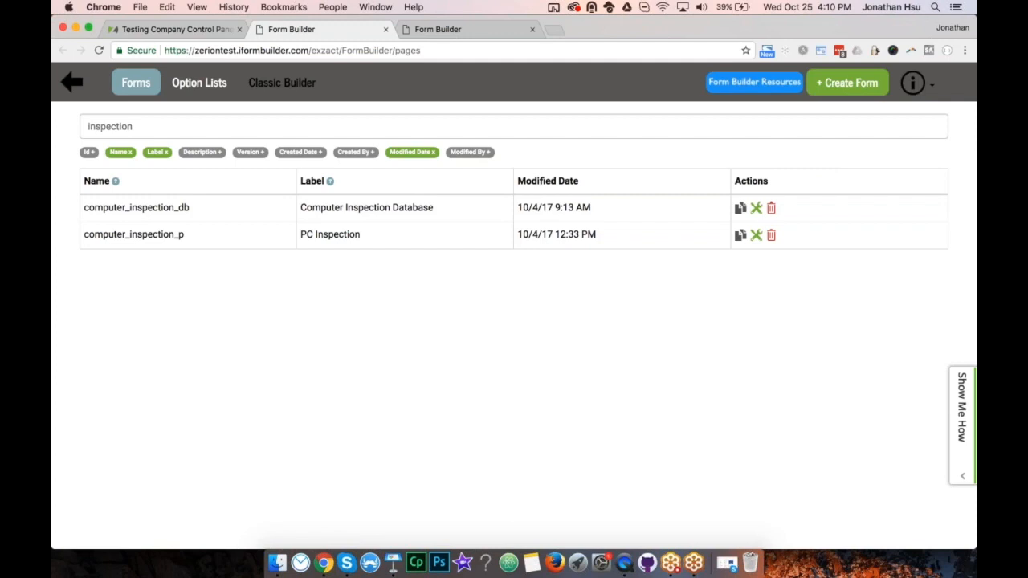
pyautogui.click(771, 207)
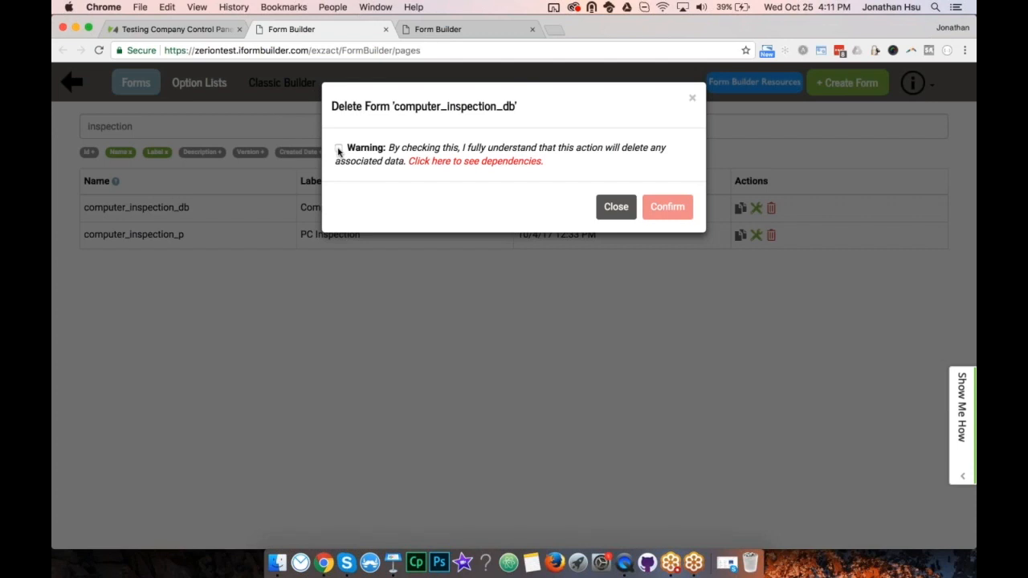
pyautogui.click(338, 149)
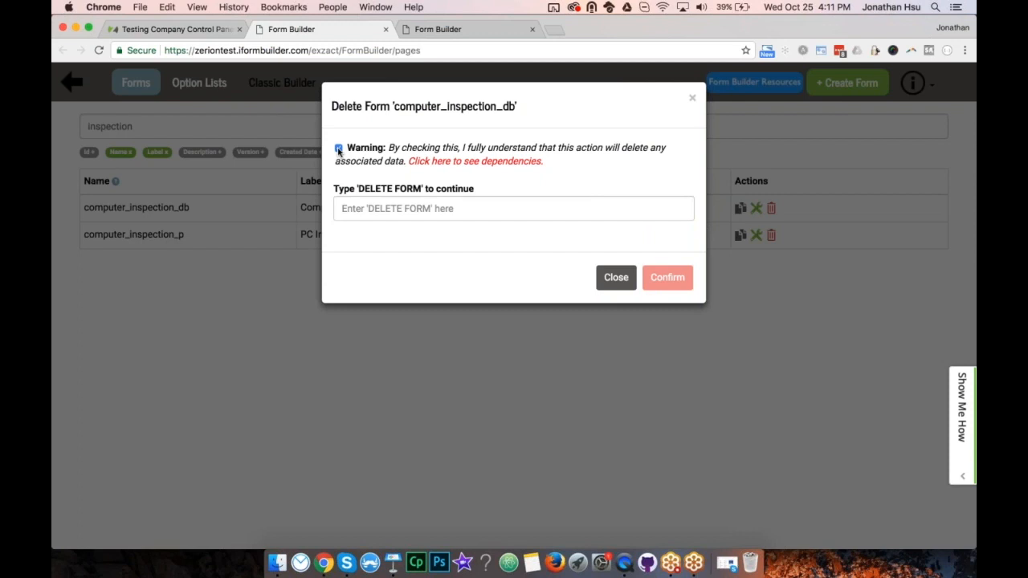
pyautogui.click(342, 208)
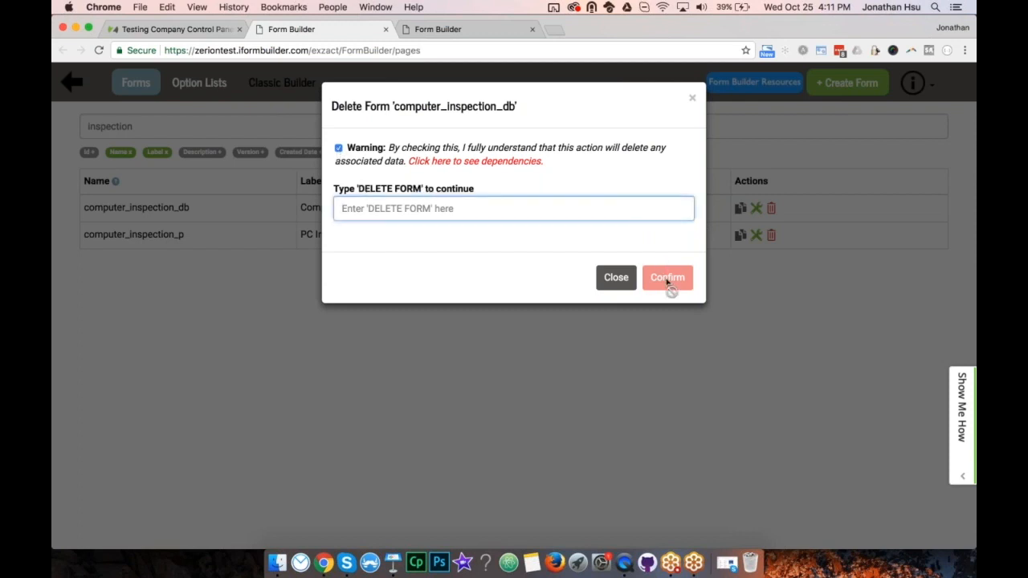
pyautogui.click(691, 102)
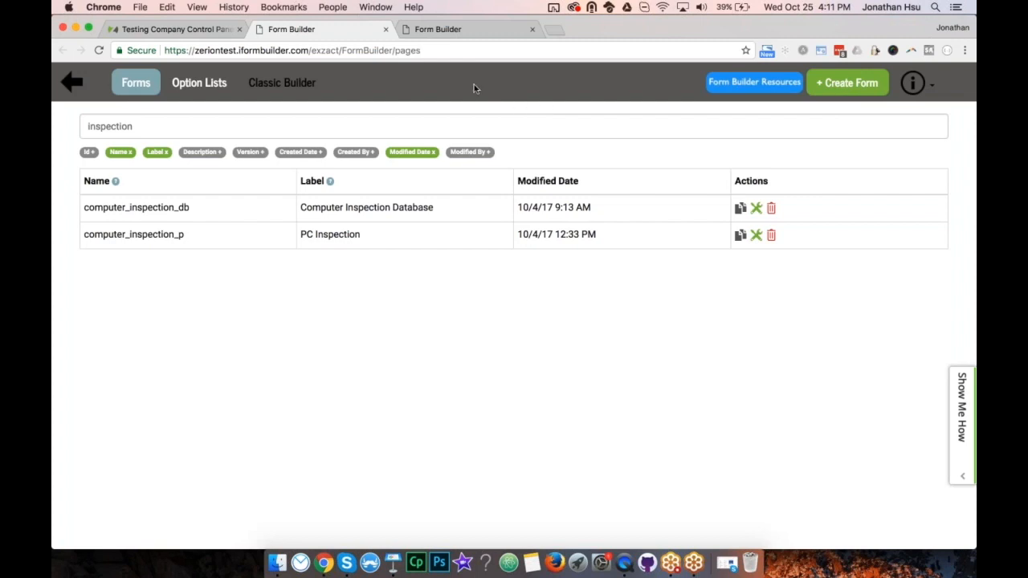
# Start a new form labelled 'Getting Started With Form Building', table name generated from the label.
pyautogui.click(854, 85)
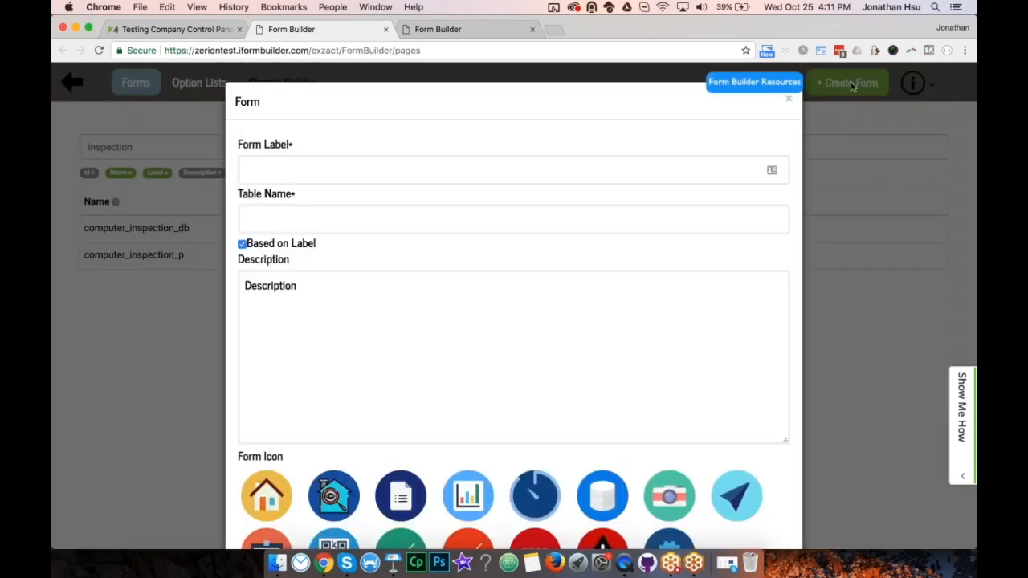
pyautogui.click(397, 174)
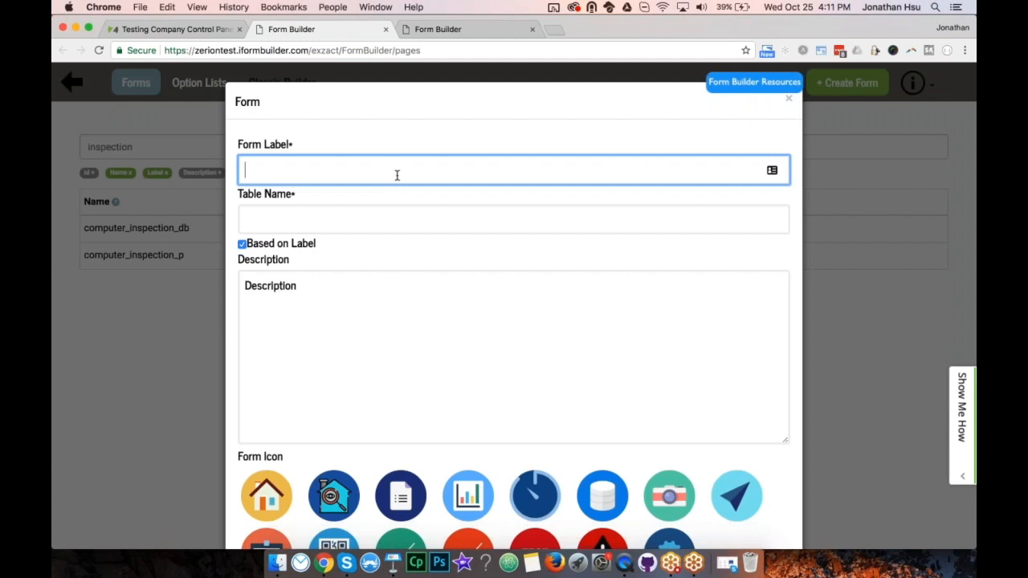
pyautogui.write('Getting Started With Form Building')
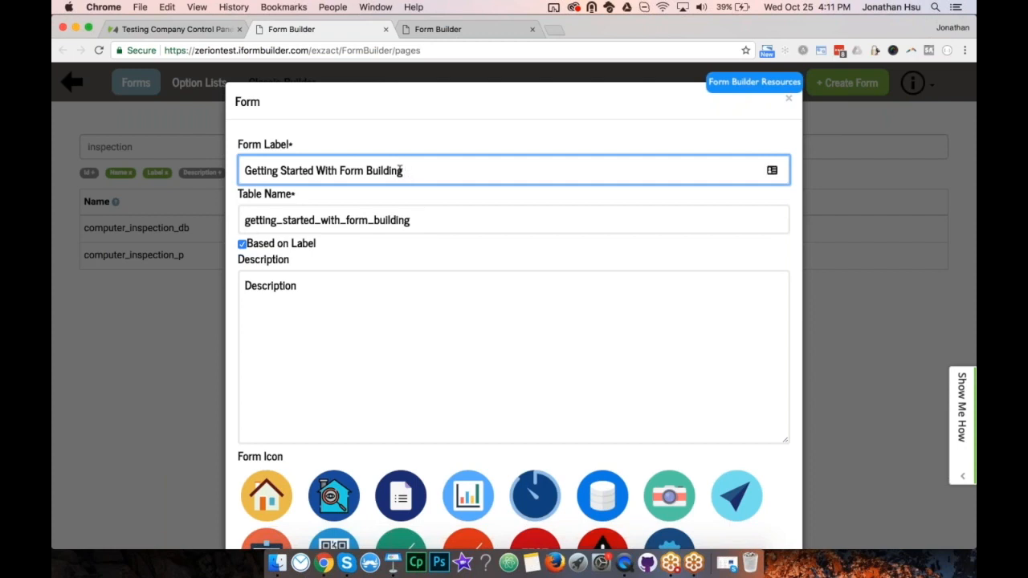
pyautogui.moveTo(400, 170); pyautogui.dragTo(241, 171)
pyautogui.click(244, 170)
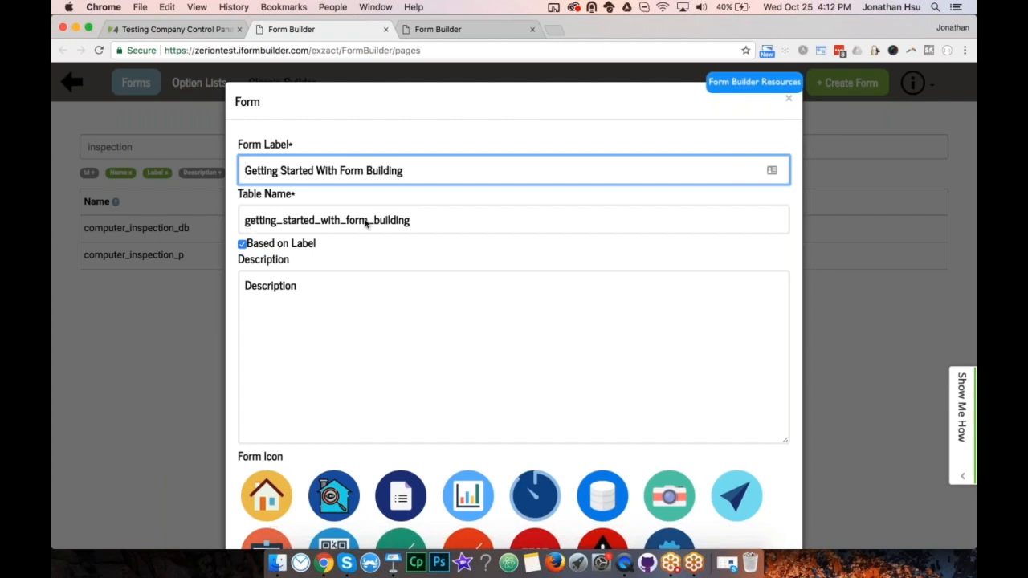
pyautogui.click(428, 228)
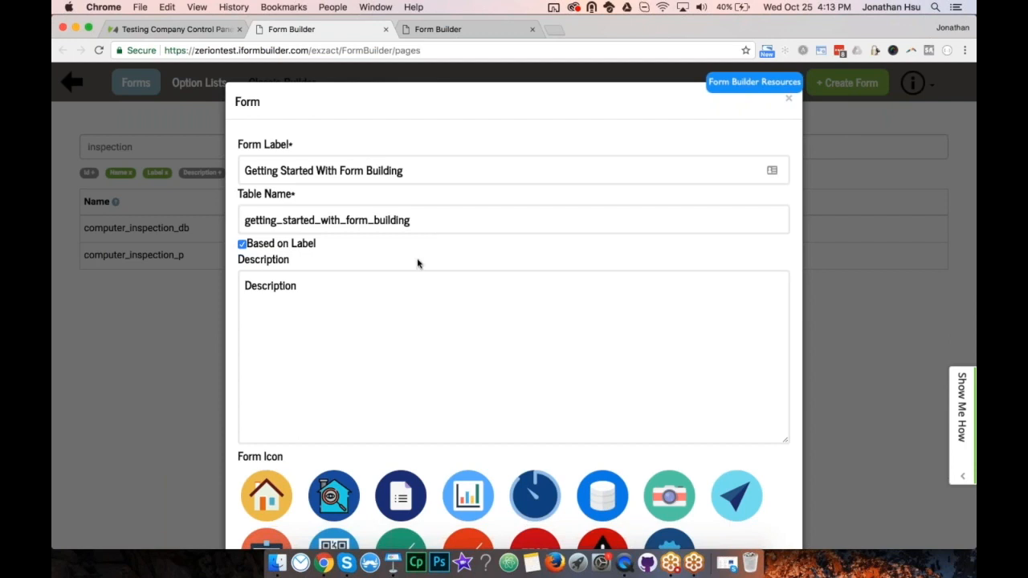
# Set the description to 'This is a demo form for the webinar broadcasted on October 25, 2017'.
pyautogui.click(409, 307)
pyautogui.press('BackSpace')
pyautogui.press('BackSpace')
pyautogui.press('BackSpace')
pyautogui.press('BackSpace')
pyautogui.press('BackSpace')
pyautogui.press('BackSpace')
pyautogui.press('BackSpace')
pyautogui.press('BackSpace')
pyautogui.press('BackSpace')
pyautogui.press('BackSpace')
pyautogui.press('BackSpace')
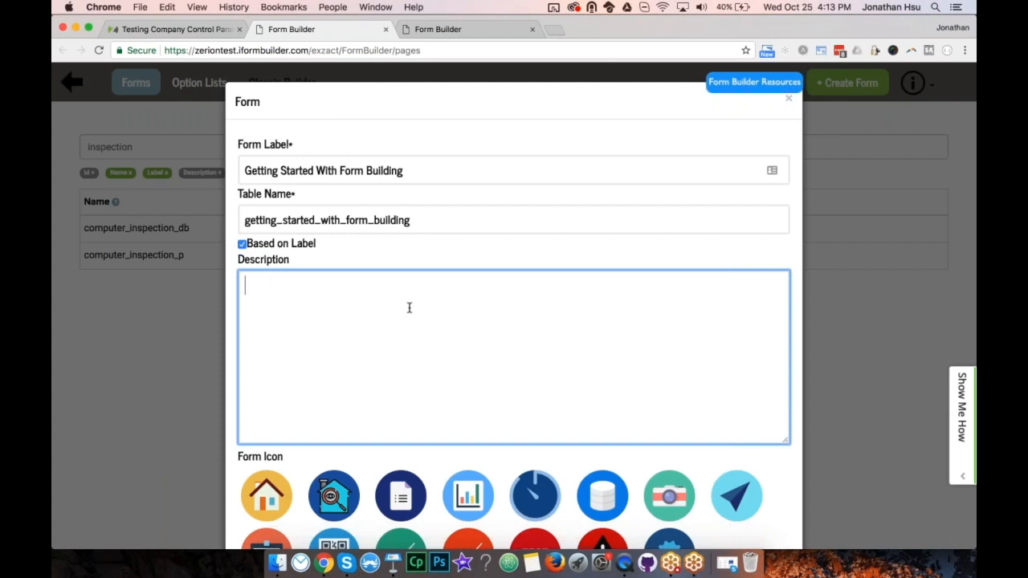
pyautogui.write('This is a demo form for the ')
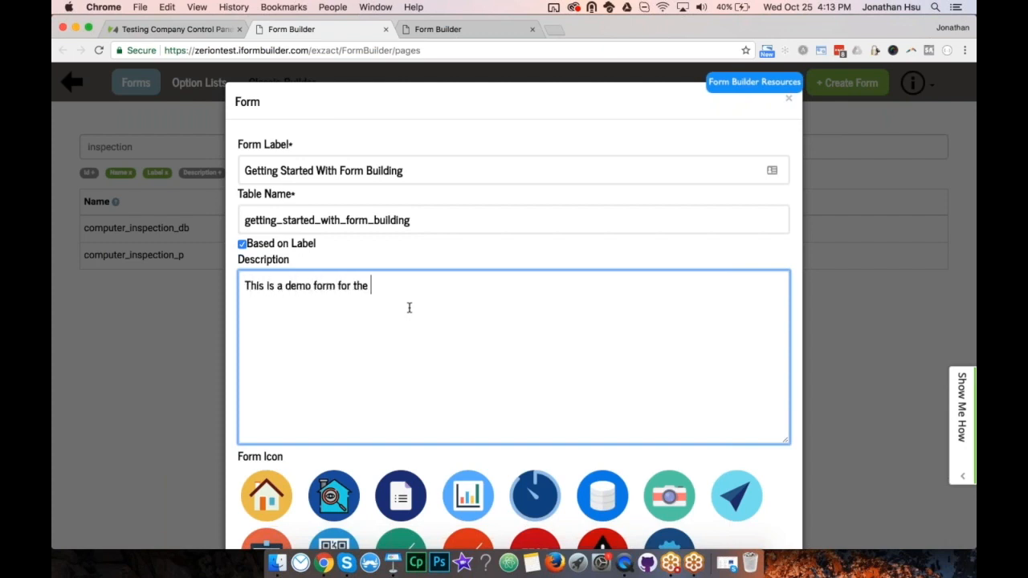
pyautogui.write('webinar broadcasted ')
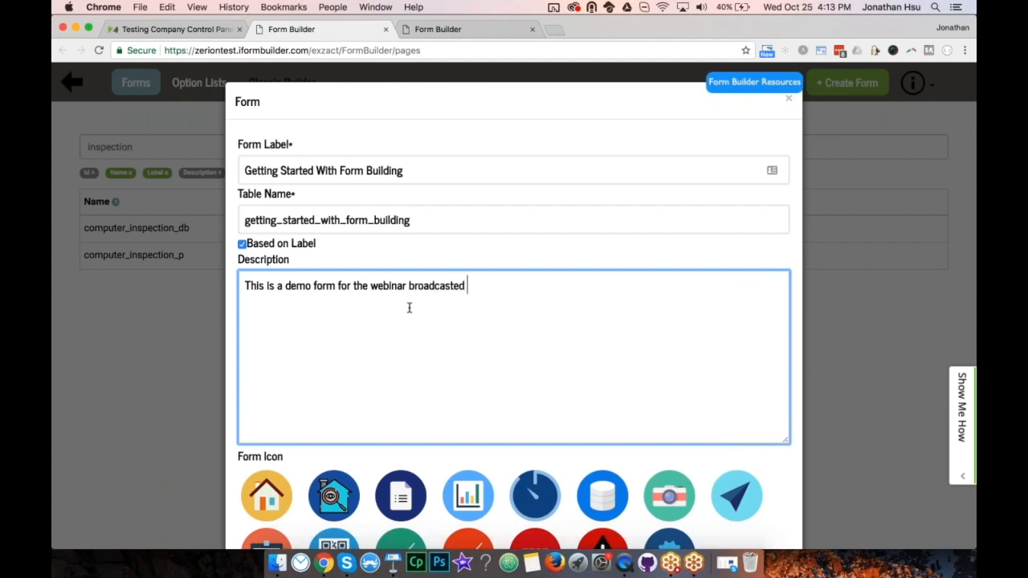
pyautogui.write('on October 25, 2017')
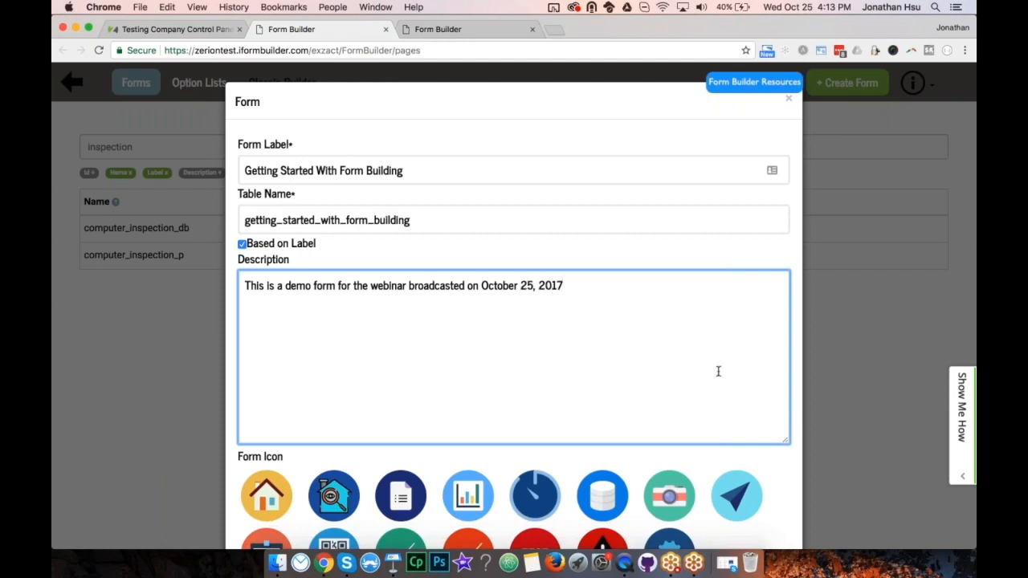
pyautogui.scroll(-5, 718, 371)
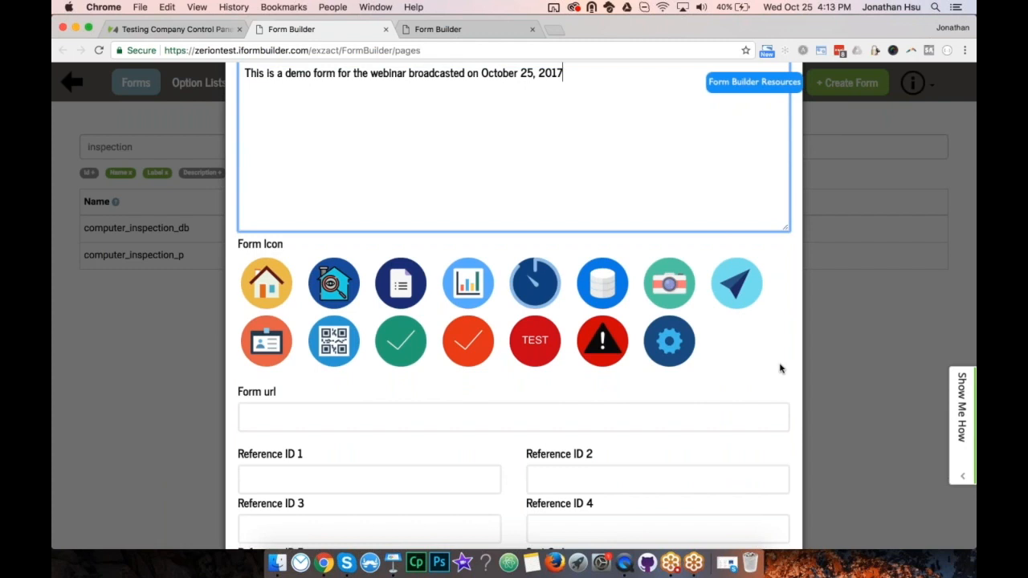
pyautogui.click(781, 368)
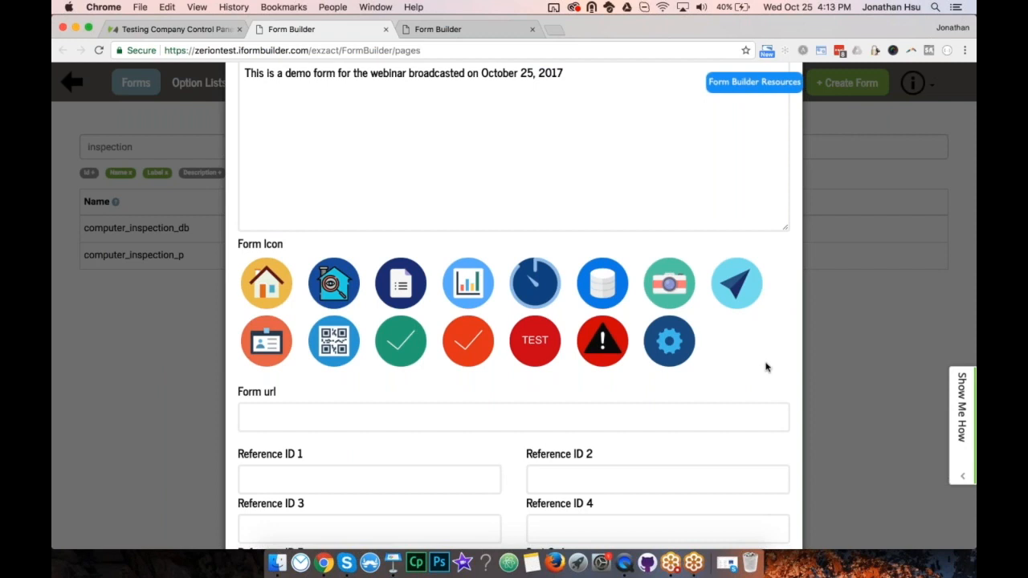
# Choose the TEST icon for the form and check its URL.
pyautogui.click(534, 349)
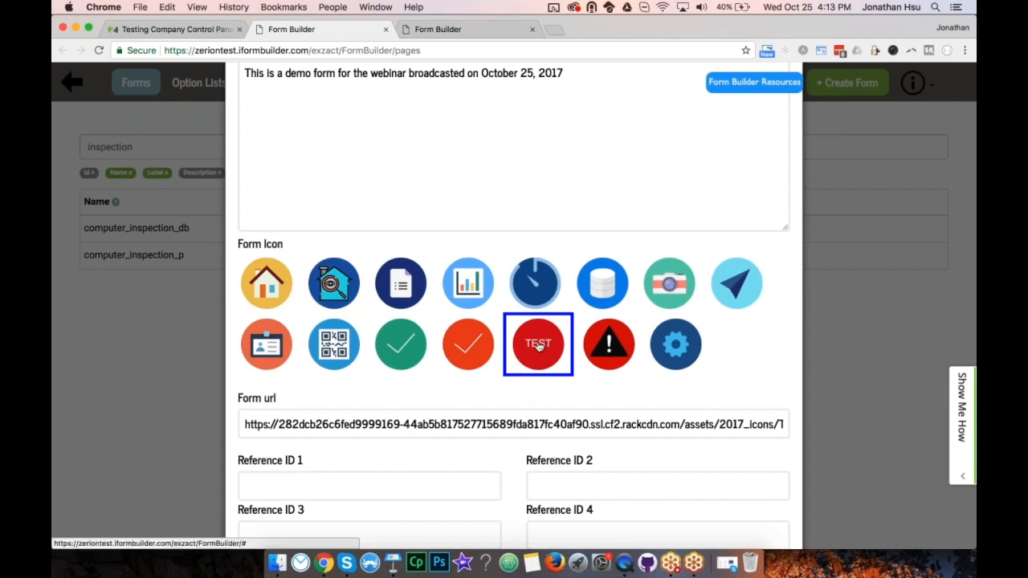
pyautogui.moveTo(246, 424); pyautogui.dragTo(793, 422)
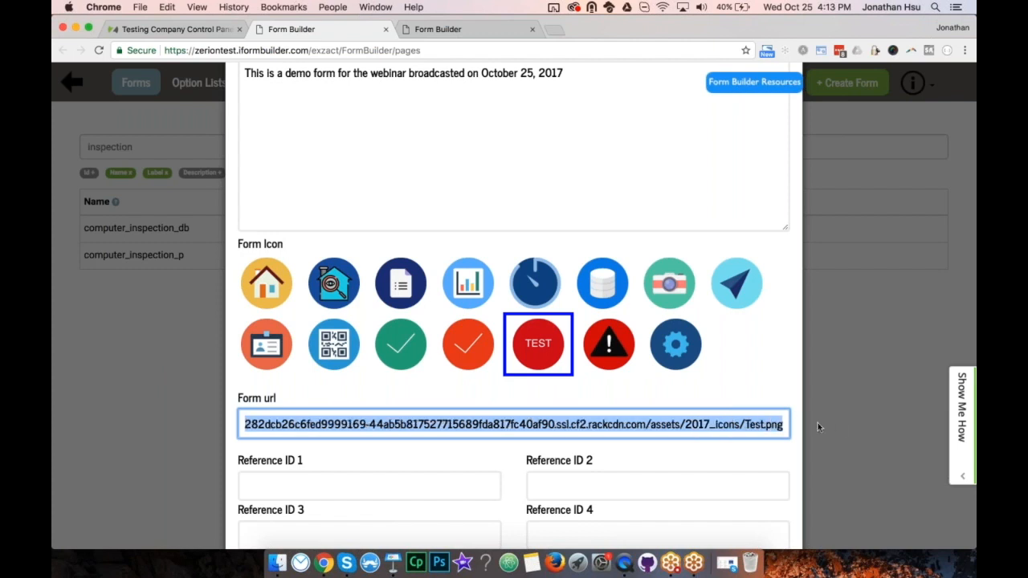
pyautogui.click(755, 424)
pyautogui.click(786, 425)
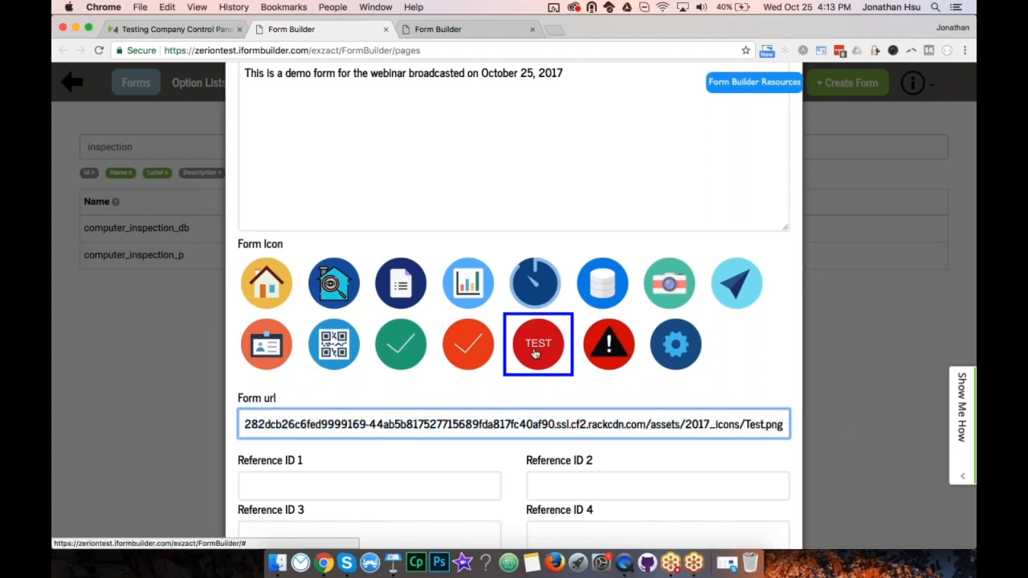
pyautogui.click(792, 399)
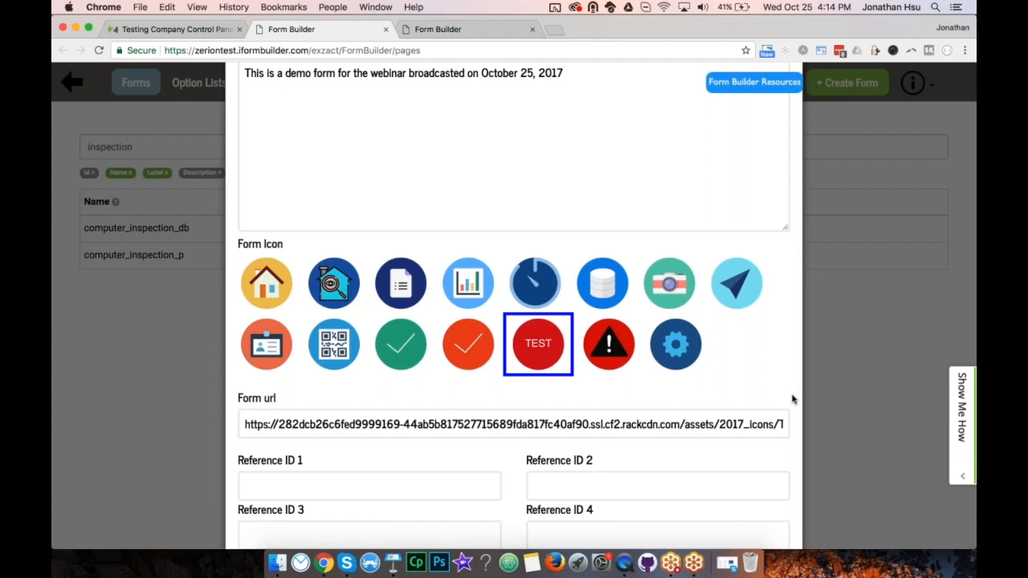
# Leave the Reference ID fields empty and create the form.
pyautogui.scroll(-5, 791, 399)
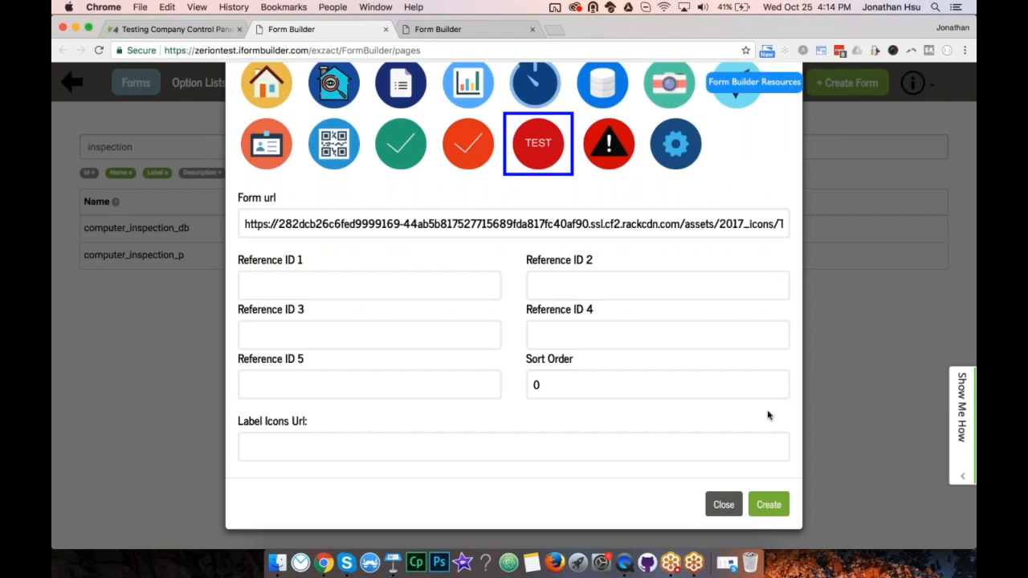
pyautogui.click(436, 286)
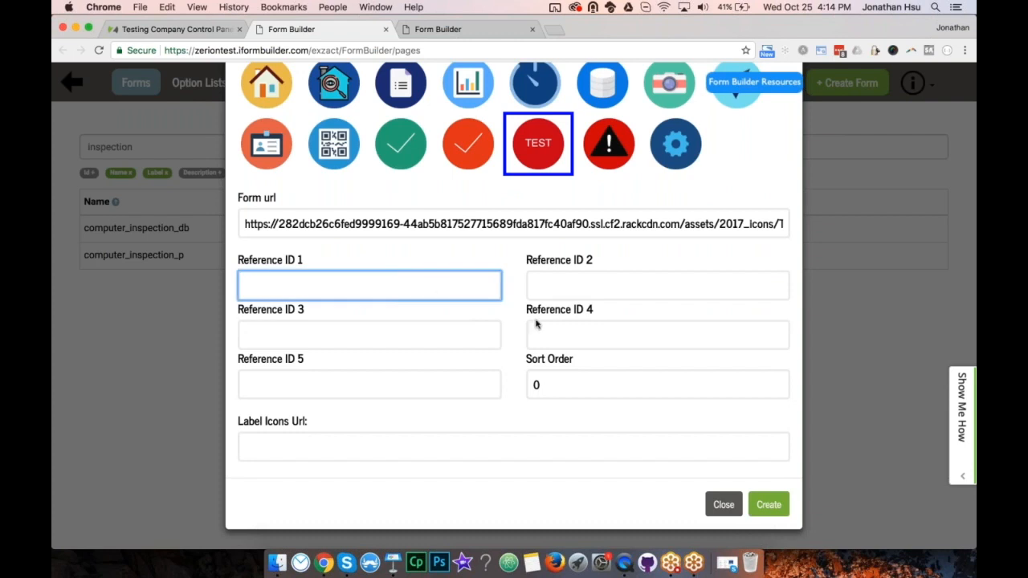
pyautogui.click(568, 391)
pyautogui.click(549, 447)
pyautogui.click(542, 485)
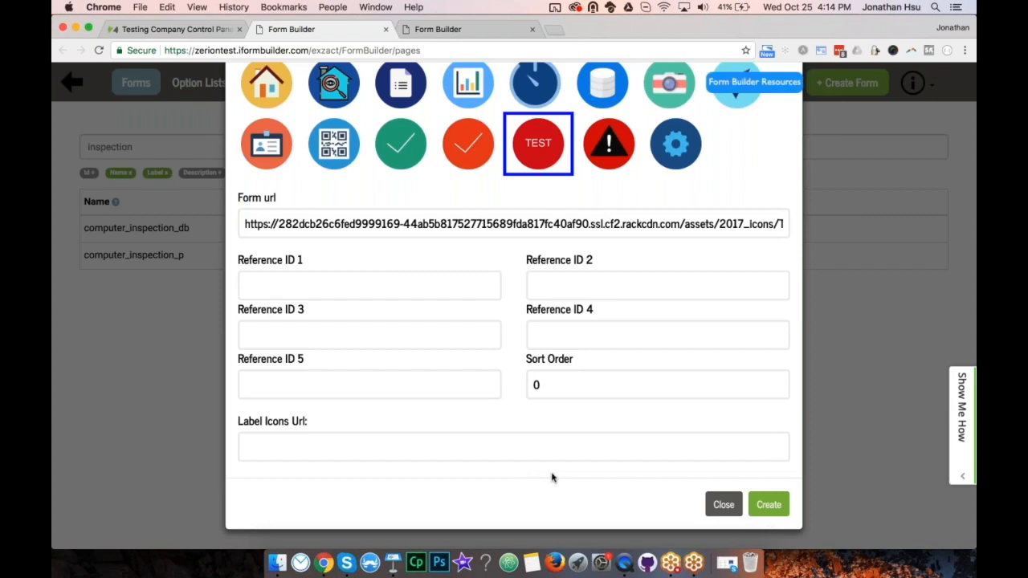
pyautogui.click(768, 506)
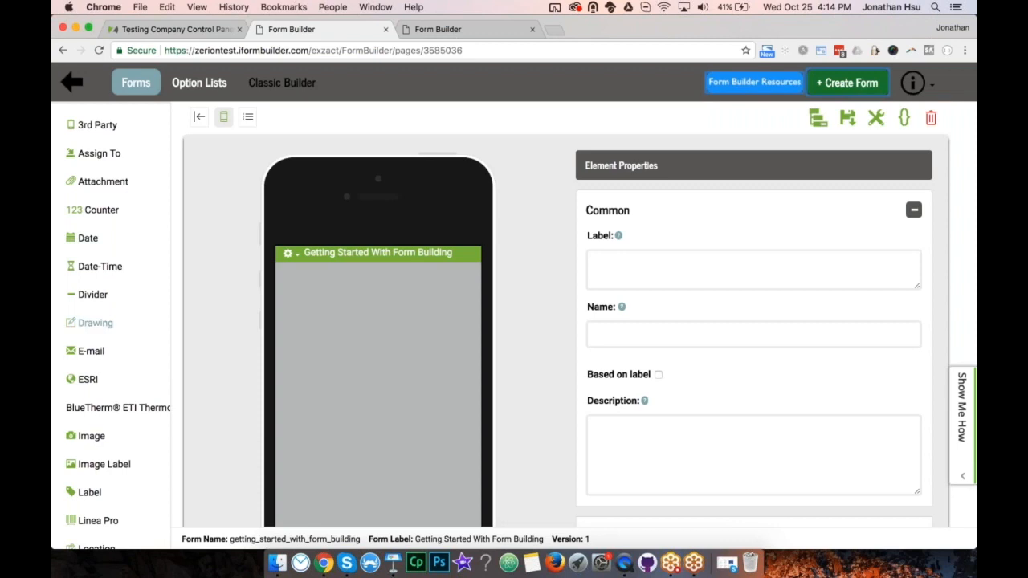
# Scroll through the element palette and Element Properties panel of the empty form.
pyautogui.scroll(-2, 105, 328)
pyautogui.scroll(-10, 107, 329)
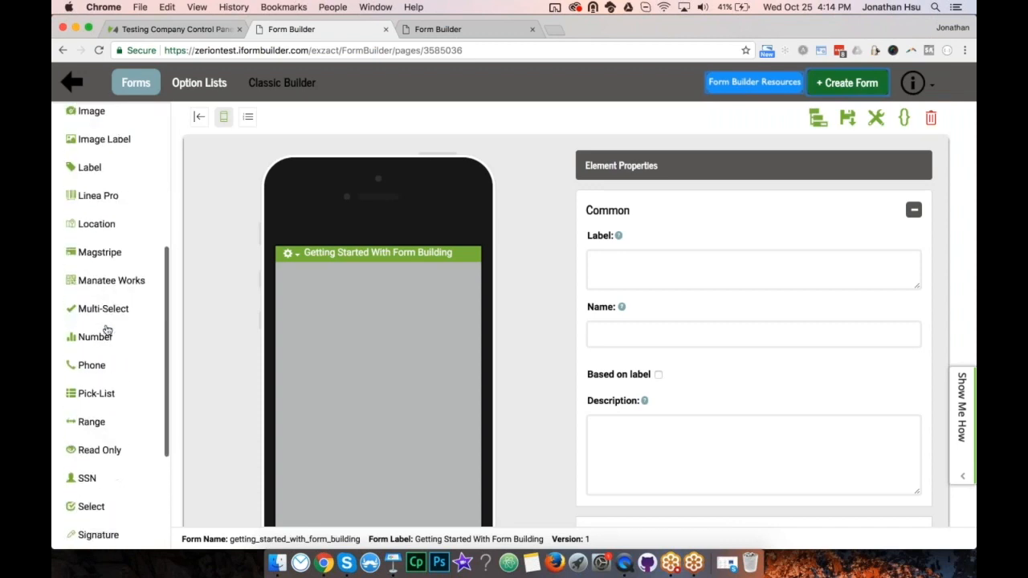
pyautogui.scroll(-2, 107, 329)
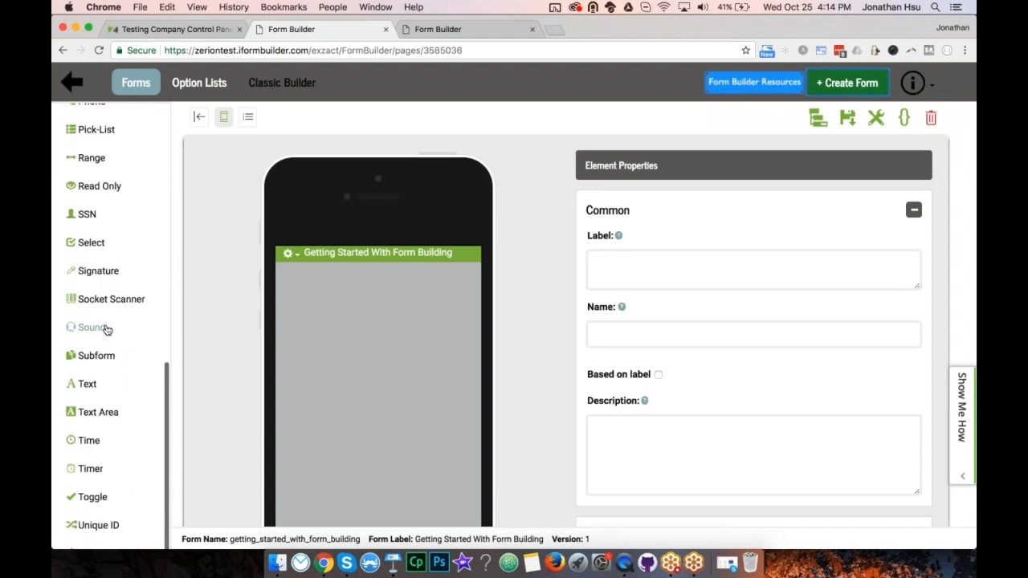
pyautogui.scroll(-2, 107, 329)
pyautogui.scroll(15, 107, 329)
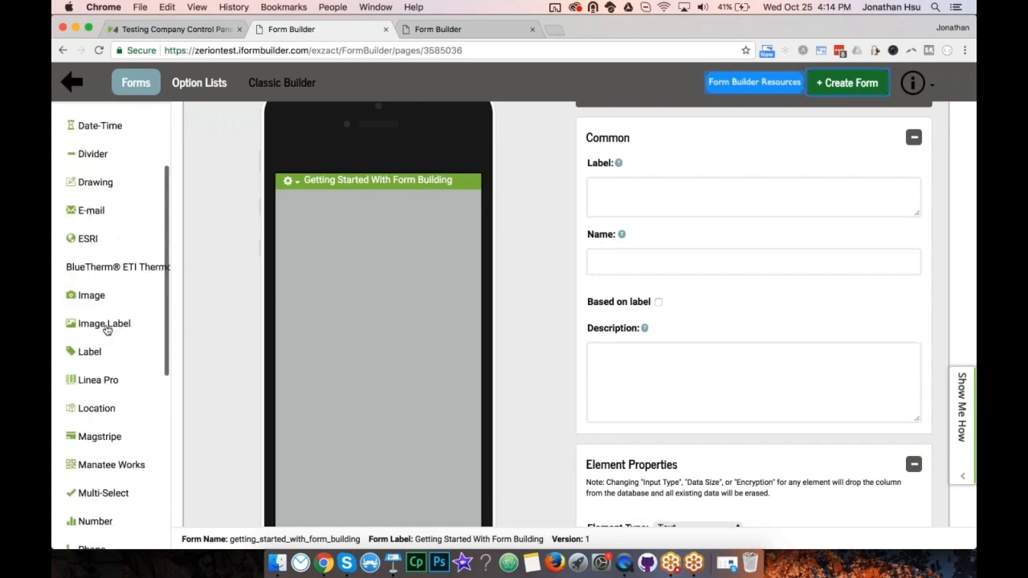
pyautogui.scroll(2, 107, 329)
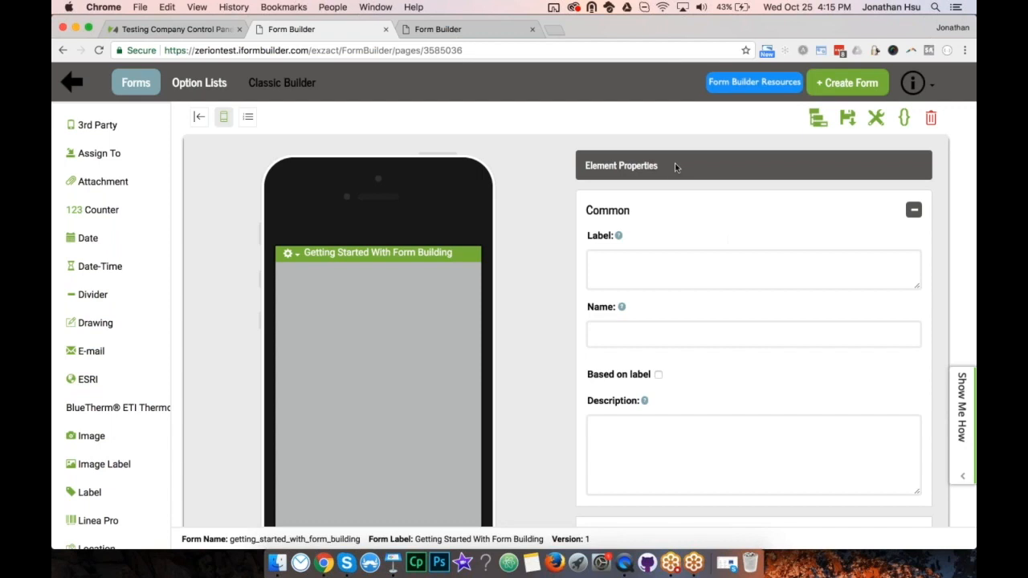
pyautogui.scroll(-10, 707, 227)
pyautogui.scroll(-15, 707, 228)
pyautogui.scroll(-5, 706, 226)
pyautogui.scroll(5, 707, 225)
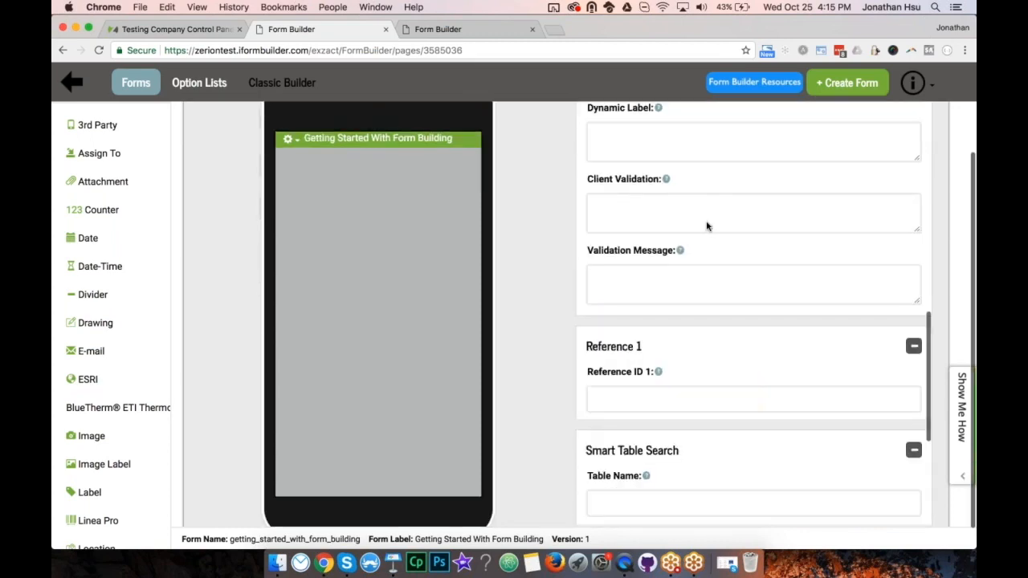
pyautogui.scroll(10, 707, 226)
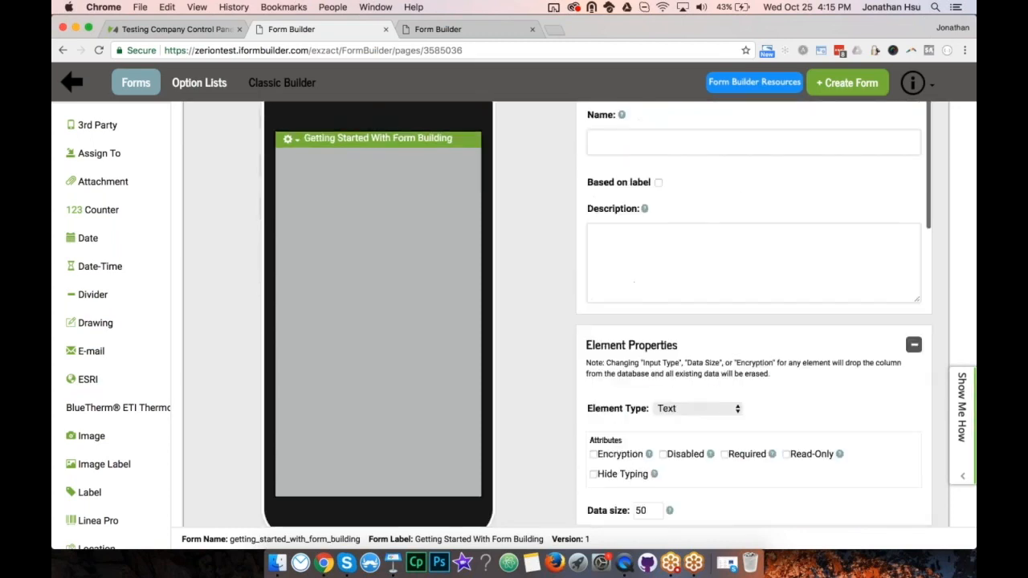
pyautogui.scroll(6, 634, 281)
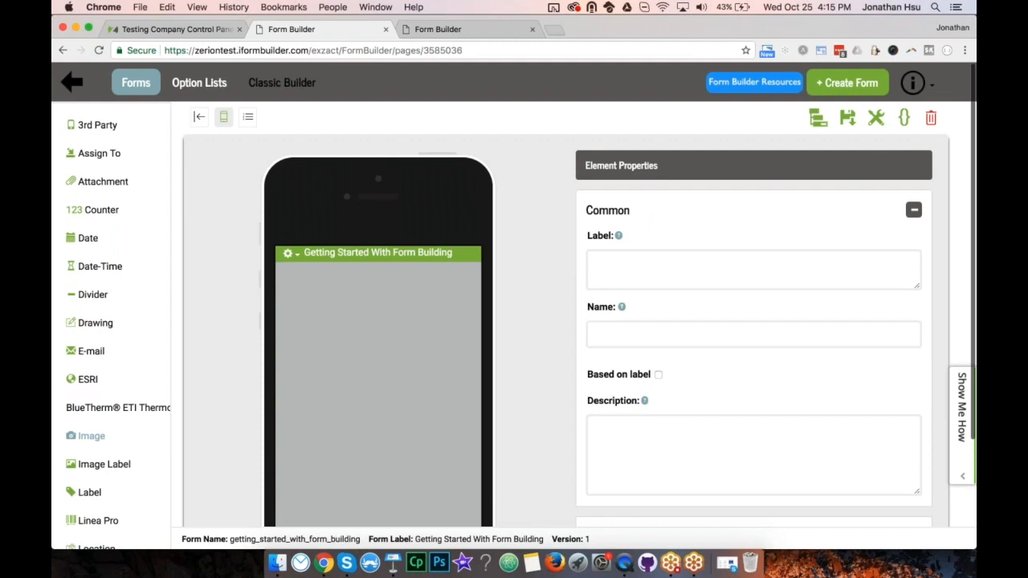
pyautogui.scroll(-10, 118, 332)
pyautogui.scroll(-8, 91, 426)
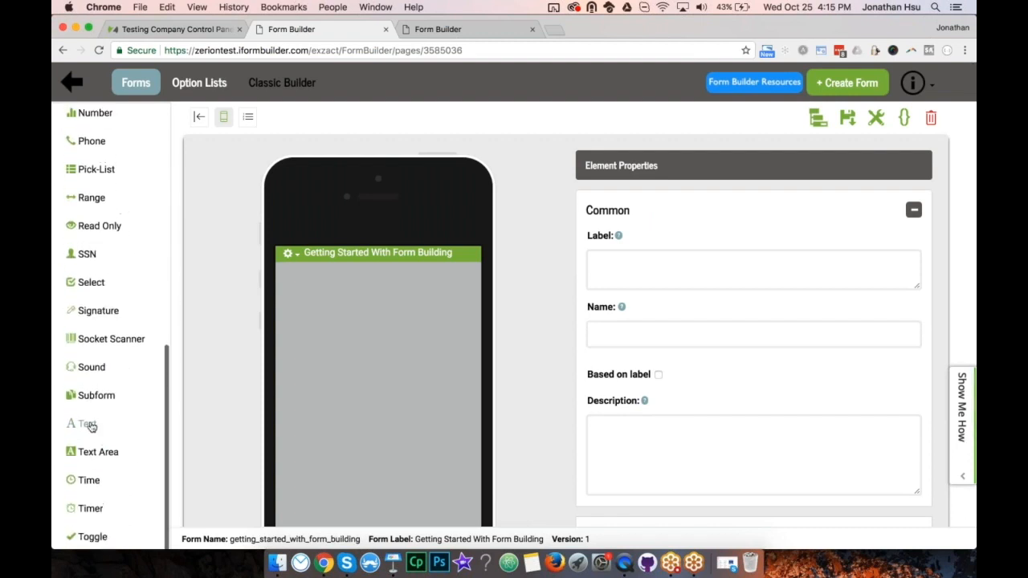
# Add a Text element labelled 'Please enter your first name'.
pyautogui.click(91, 427)
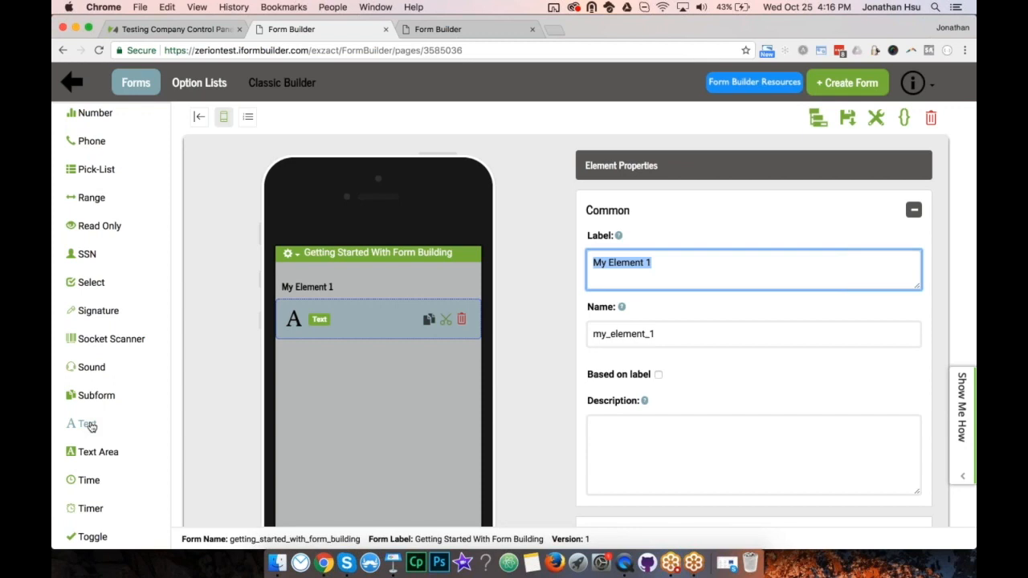
pyautogui.write('First Name')
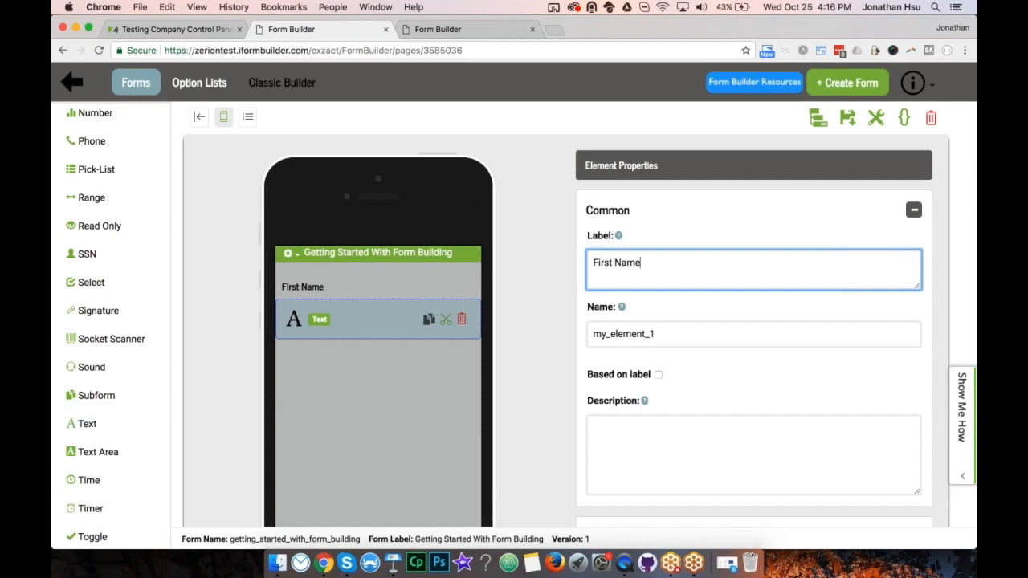
pyautogui.press('super+a')
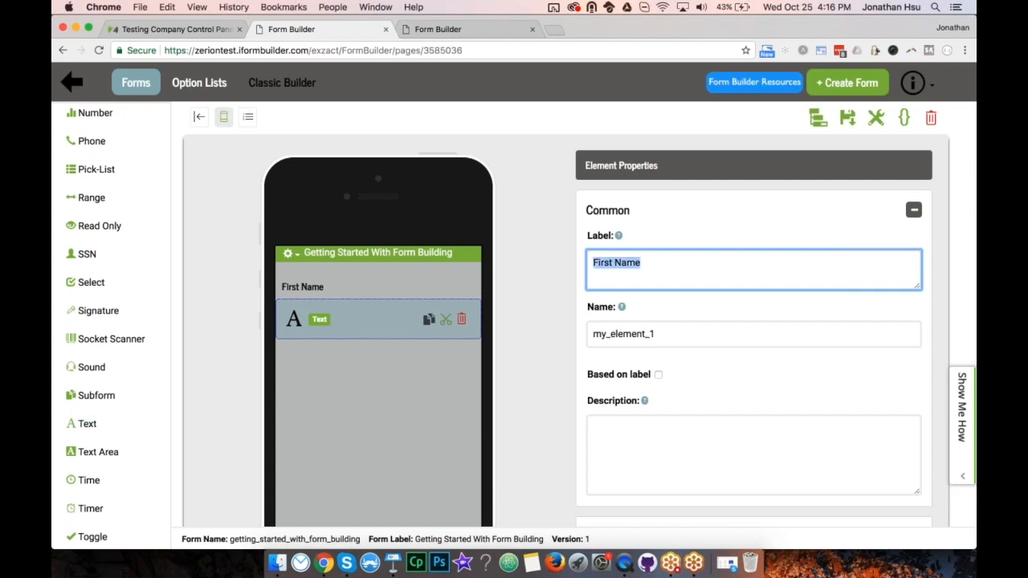
pyautogui.press('Left')
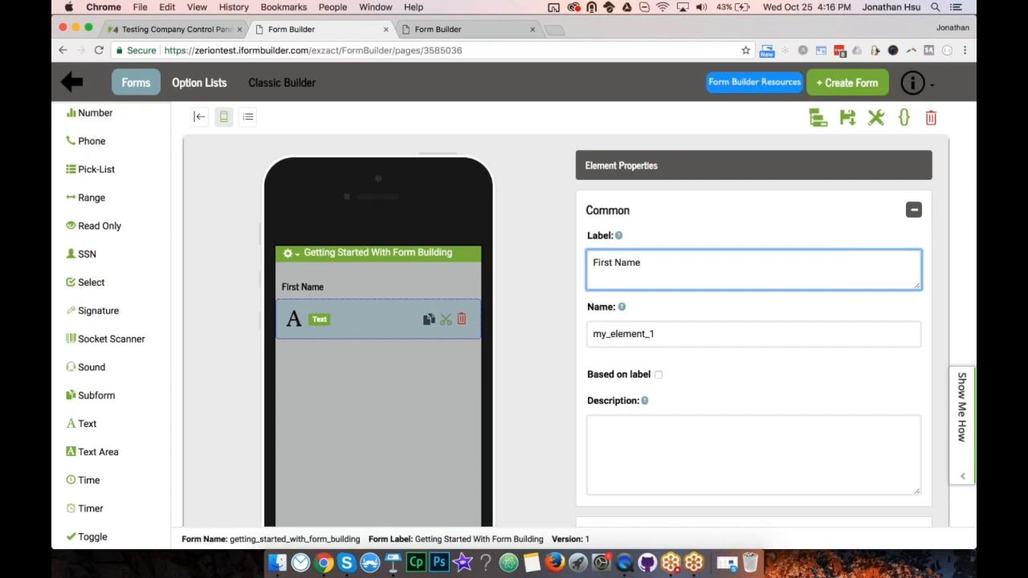
pyautogui.press('super+a')
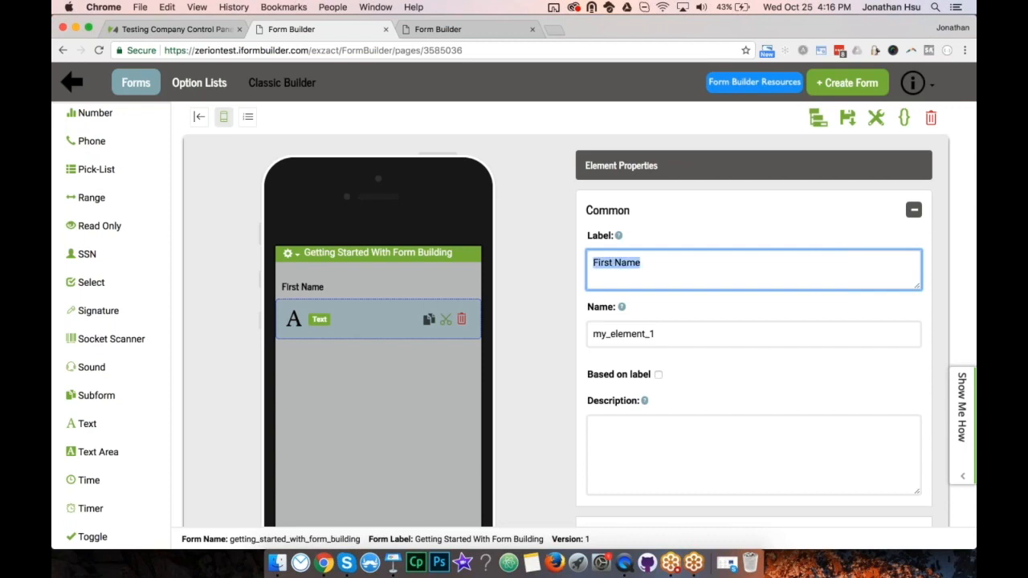
pyautogui.write('Ple')
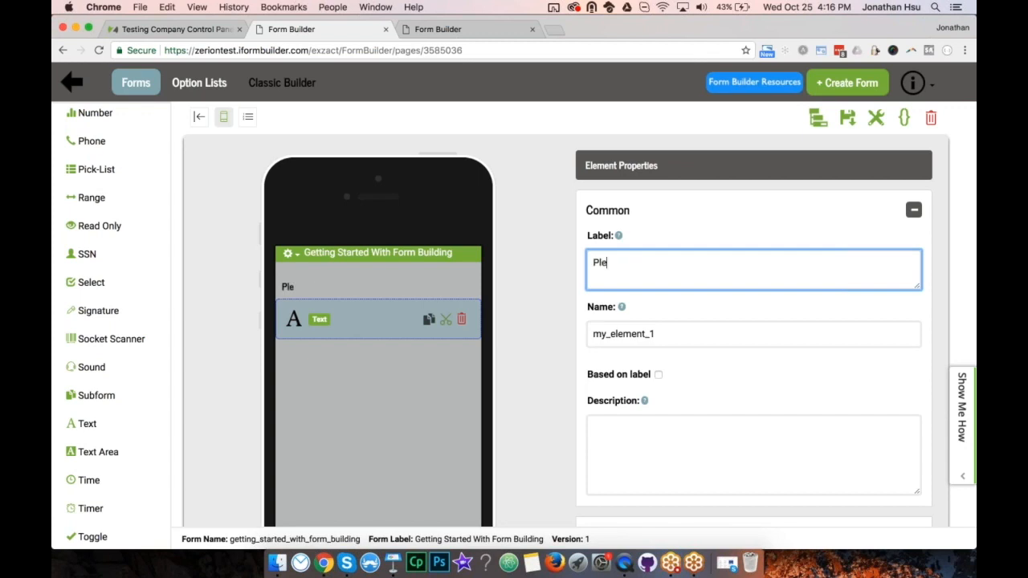
pyautogui.write('ase enter your first name')
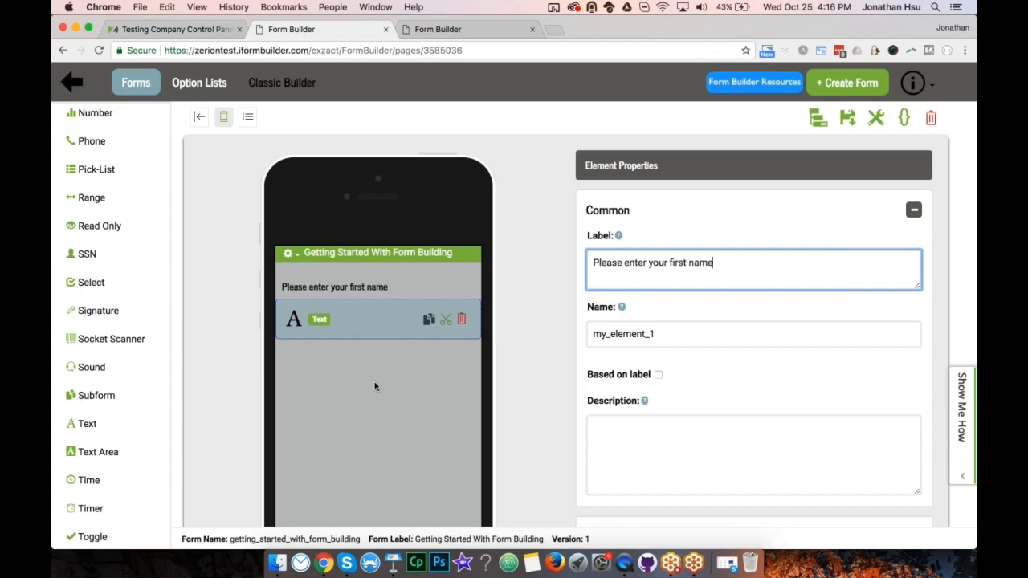
pyautogui.moveTo(594, 265); pyautogui.dragTo(724, 260)
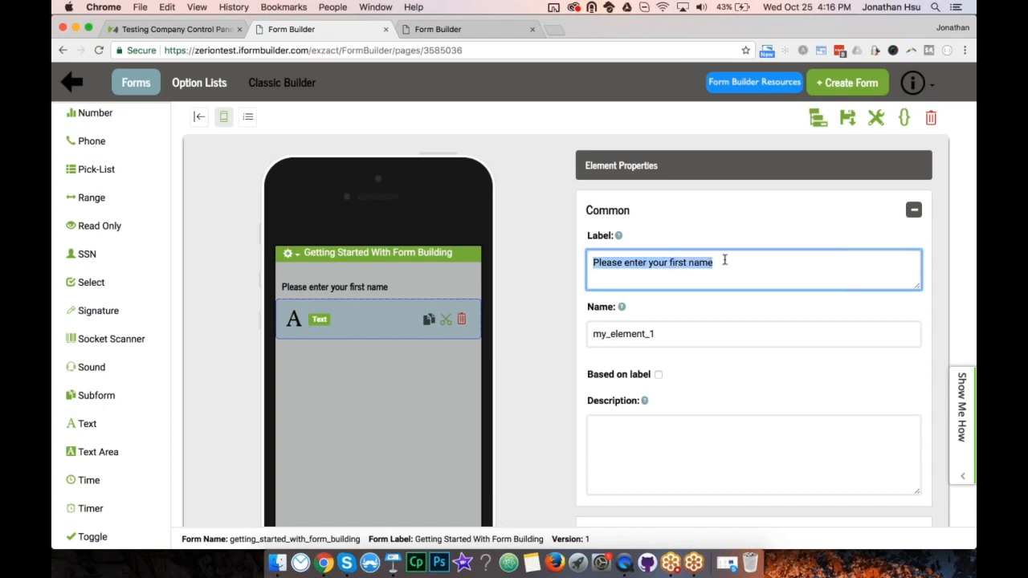
# Rename the field from my_element_1 to first_name and add a second Text element.
pyautogui.click(663, 332)
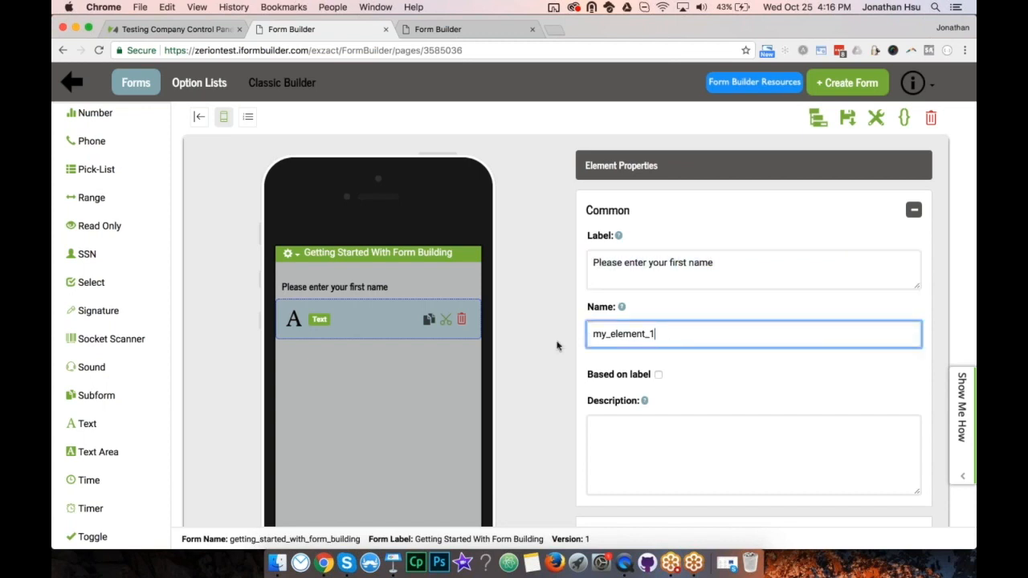
pyautogui.moveTo(654, 333); pyautogui.dragTo(586, 334)
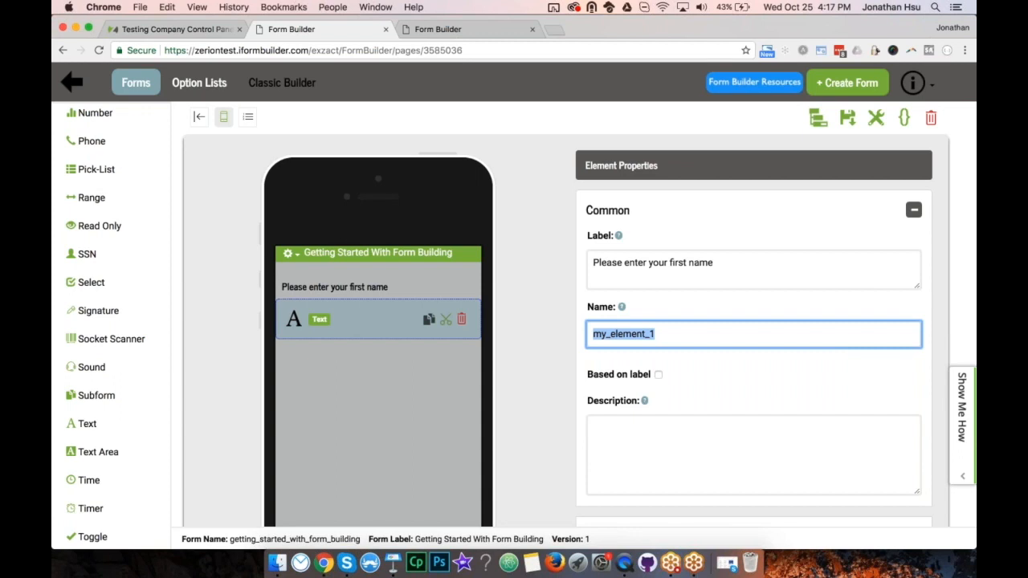
pyautogui.write('first_name')
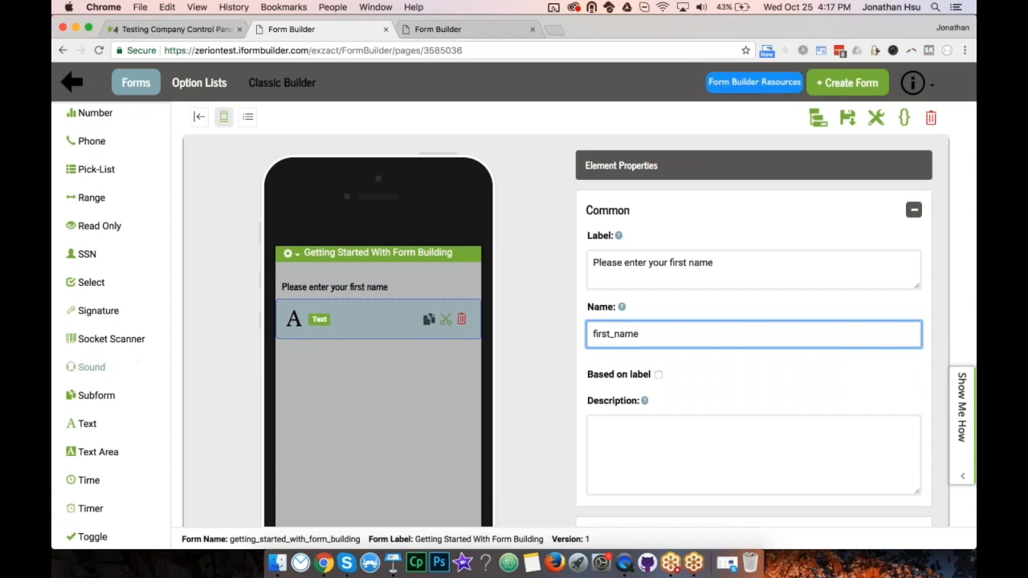
pyautogui.click(87, 423)
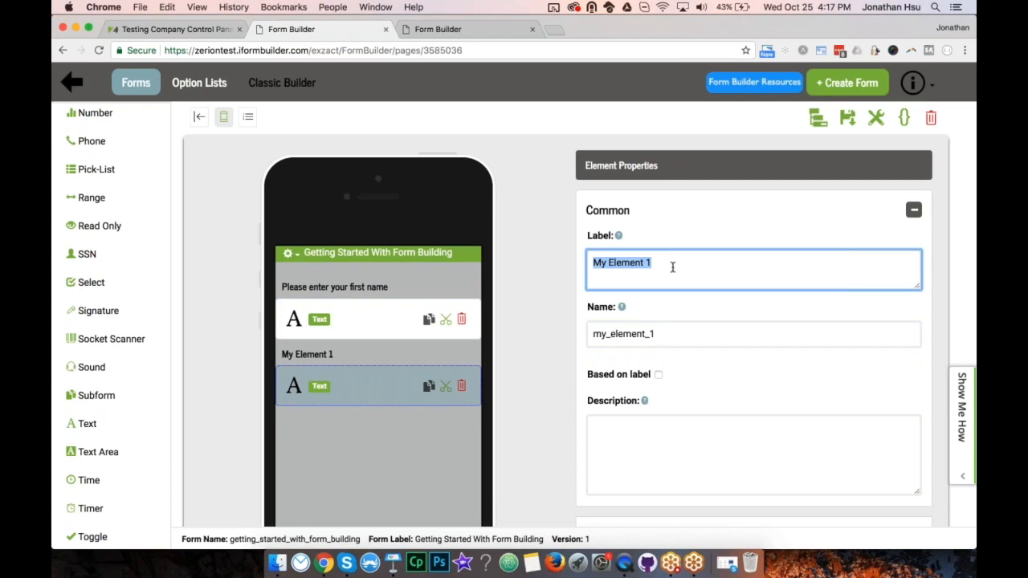
# Give the second Text field the label 'Please enter your last name' and name last_name.
pyautogui.write('Please e')
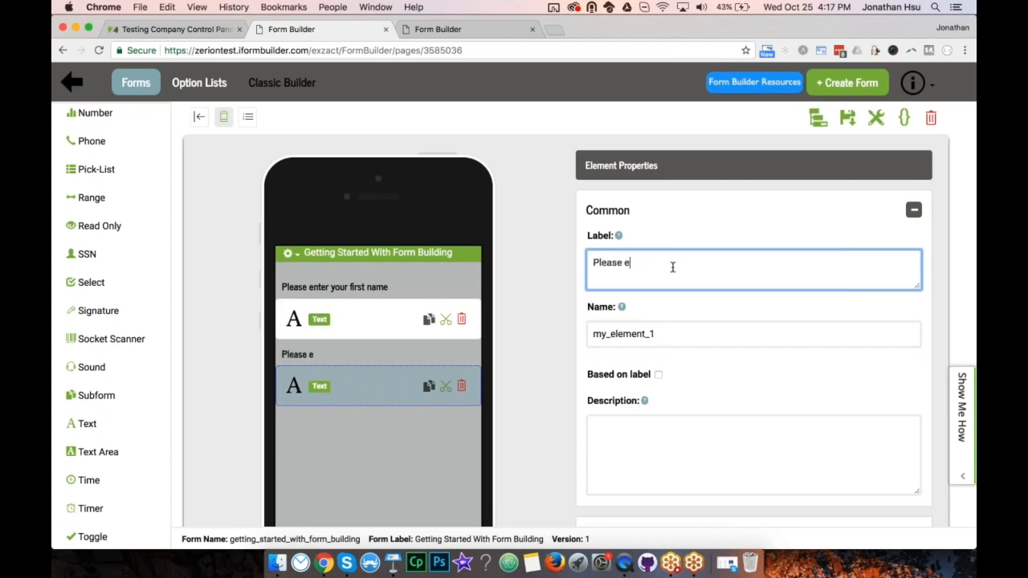
pyautogui.write('nter your last name')
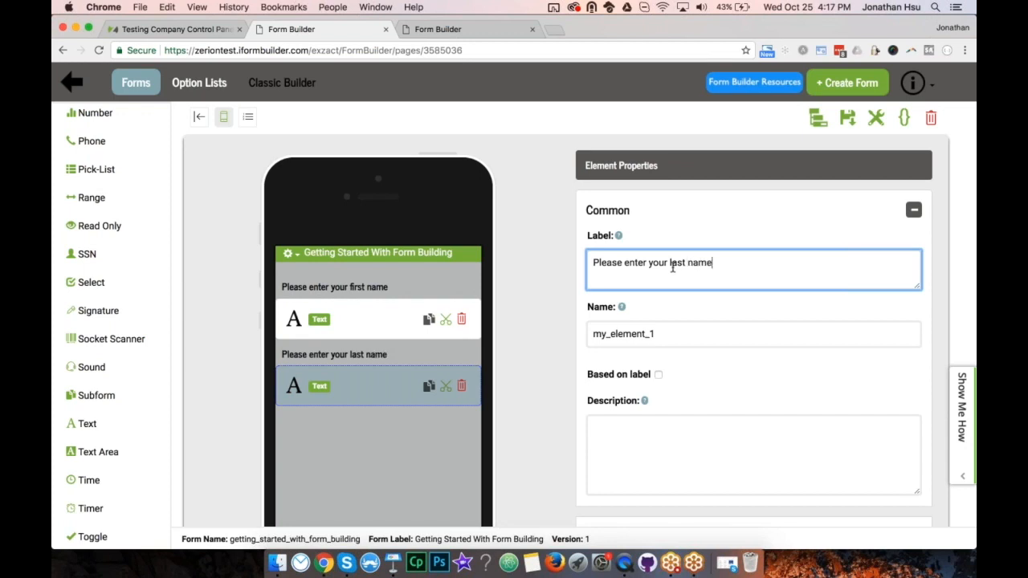
pyautogui.press('Tab')
pyautogui.write('last')
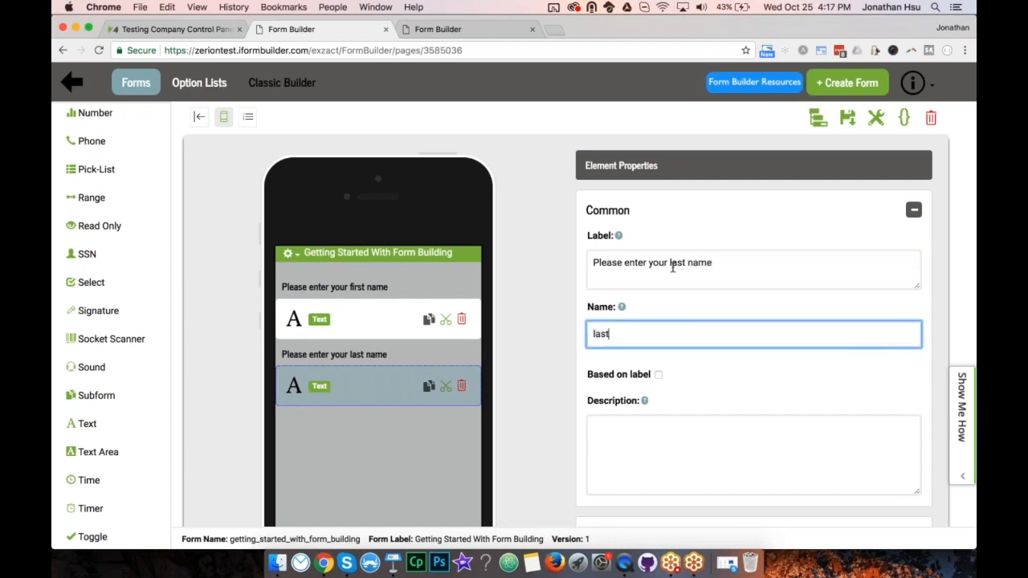
pyautogui.write('_name')
pyautogui.click(546, 322)
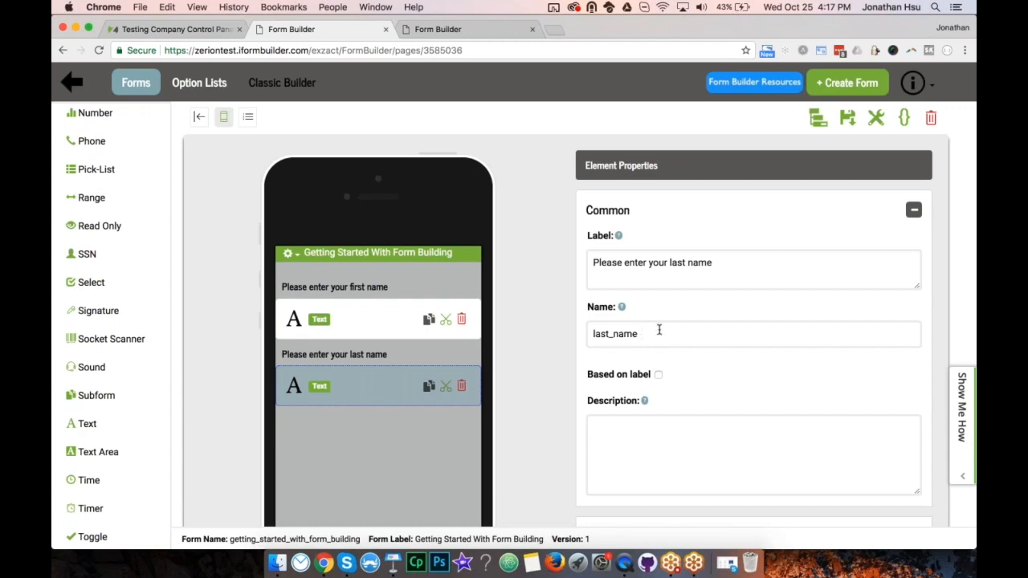
pyautogui.click(875, 118)
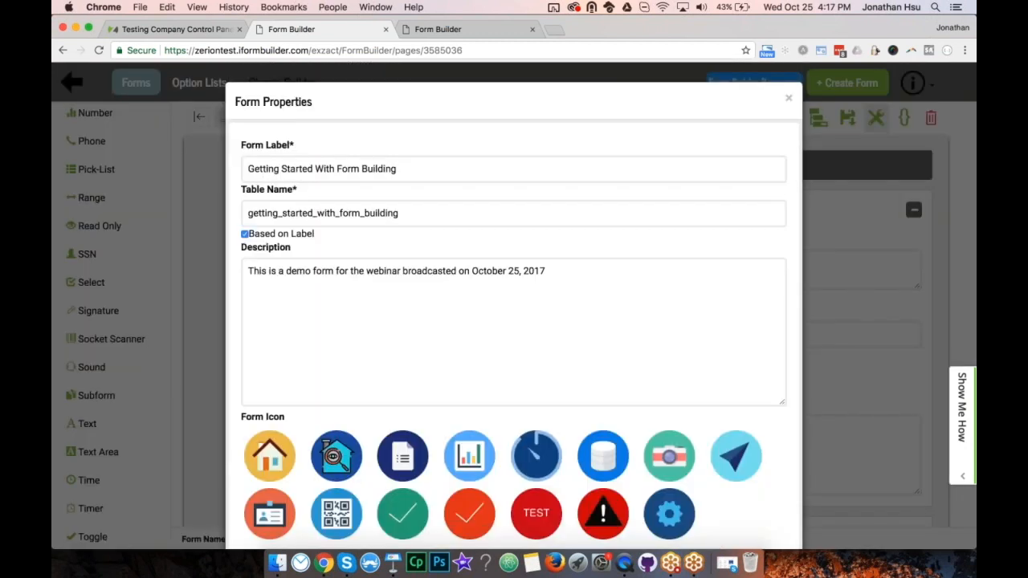
pyautogui.click(245, 234)
pyautogui.click(790, 99)
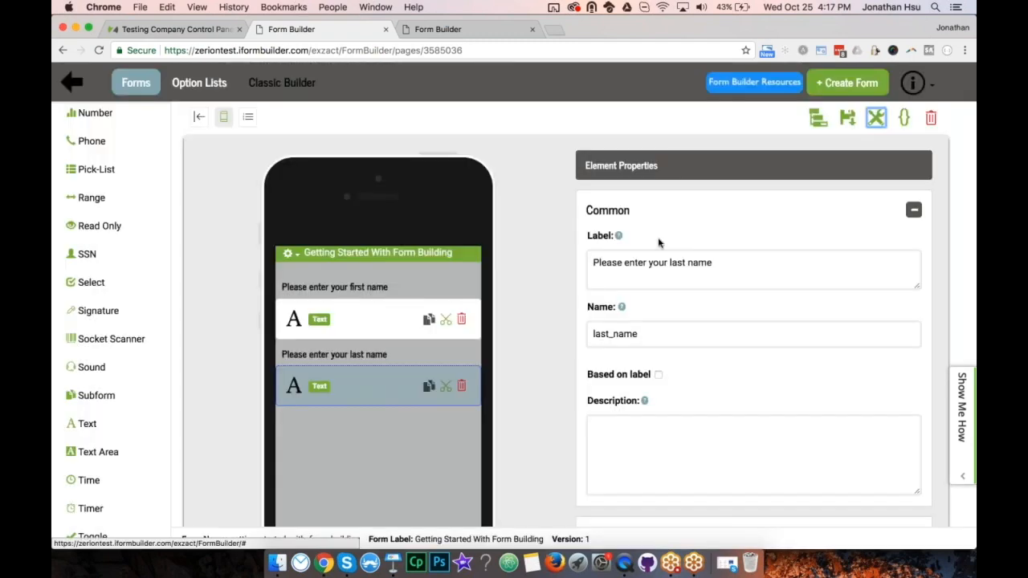
pyautogui.click(657, 374)
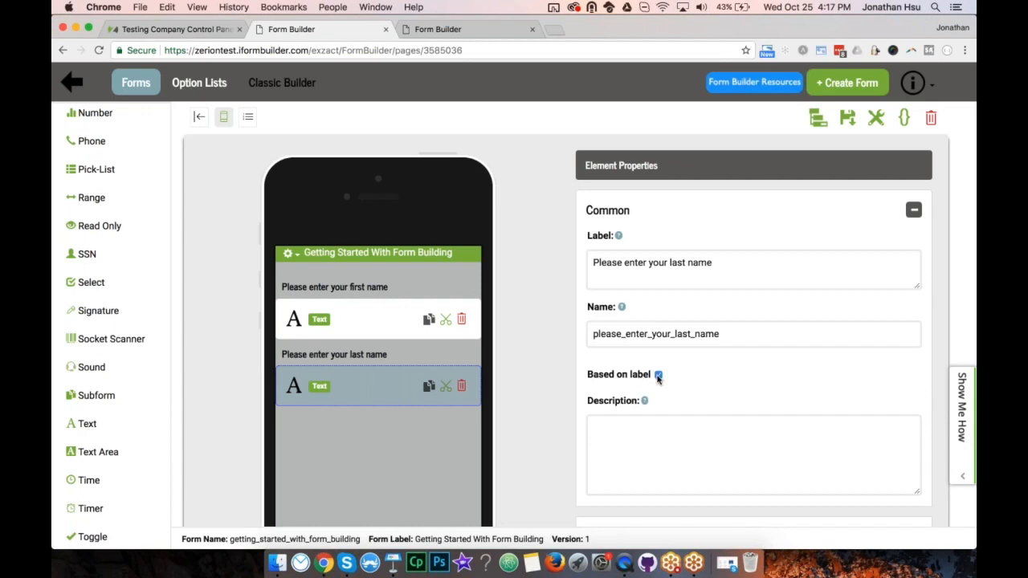
pyautogui.click(658, 375)
pyautogui.click(734, 335)
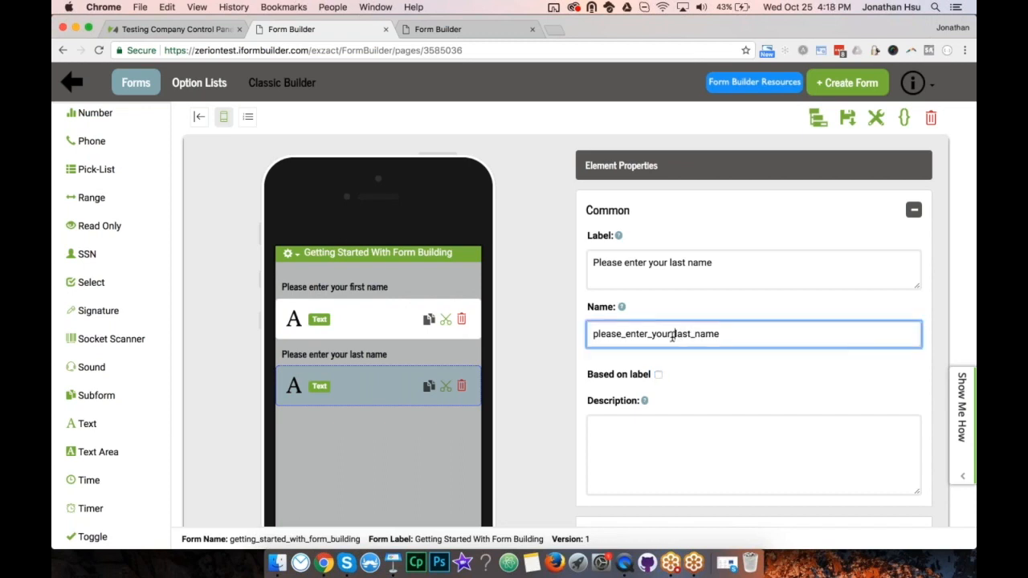
pyautogui.moveTo(676, 334); pyautogui.dragTo(592, 334)
pyautogui.press('BackSpace')
# Type 'Don't forget to capitalize the name' as the last-name field's description.
pyautogui.click(563, 358)
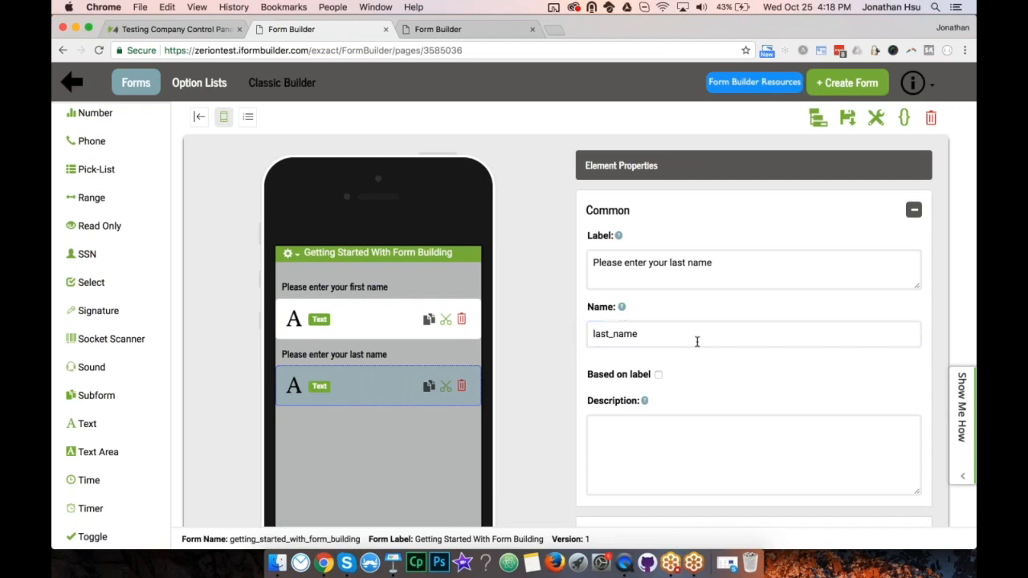
pyautogui.scroll(-3, 697, 341)
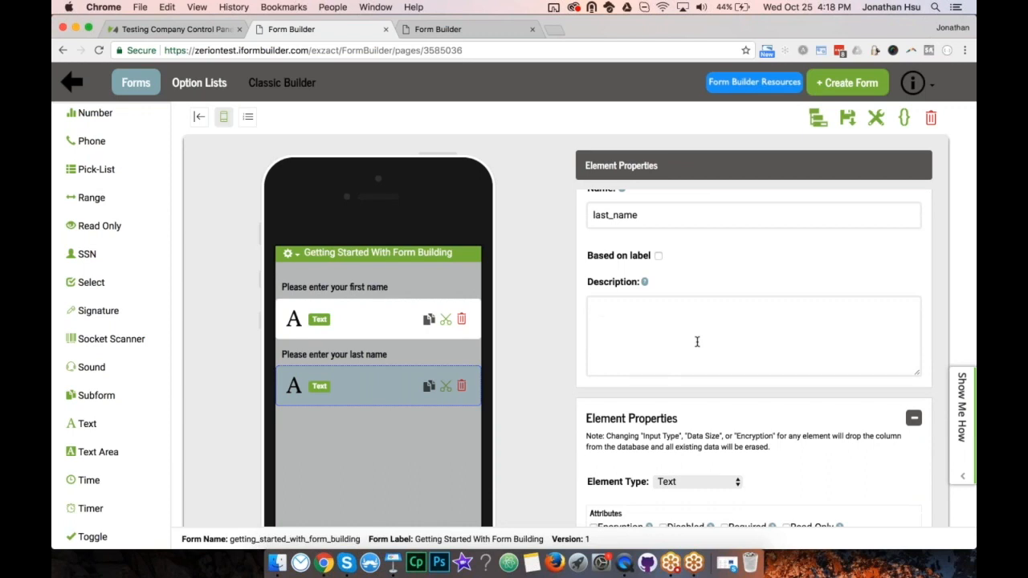
pyautogui.click(697, 342)
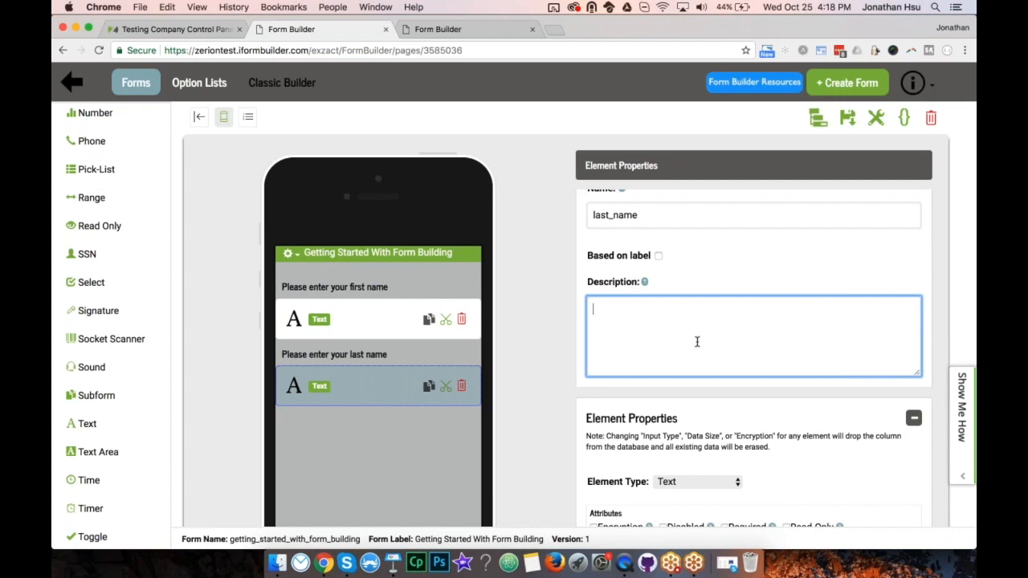
pyautogui.write("Don't forget to capit")
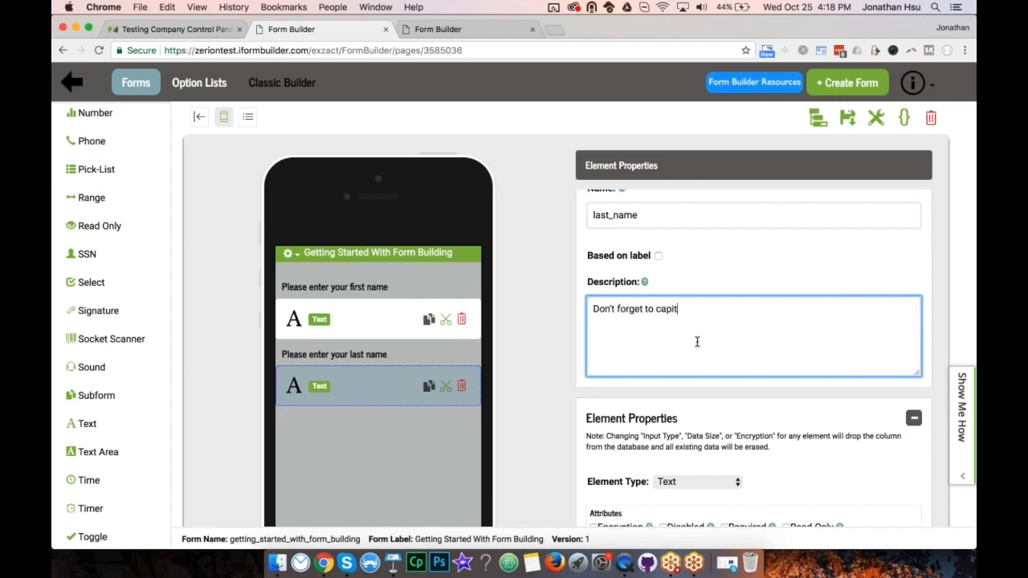
pyautogui.write('alize the name')
pyautogui.scroll(-5, 711, 337)
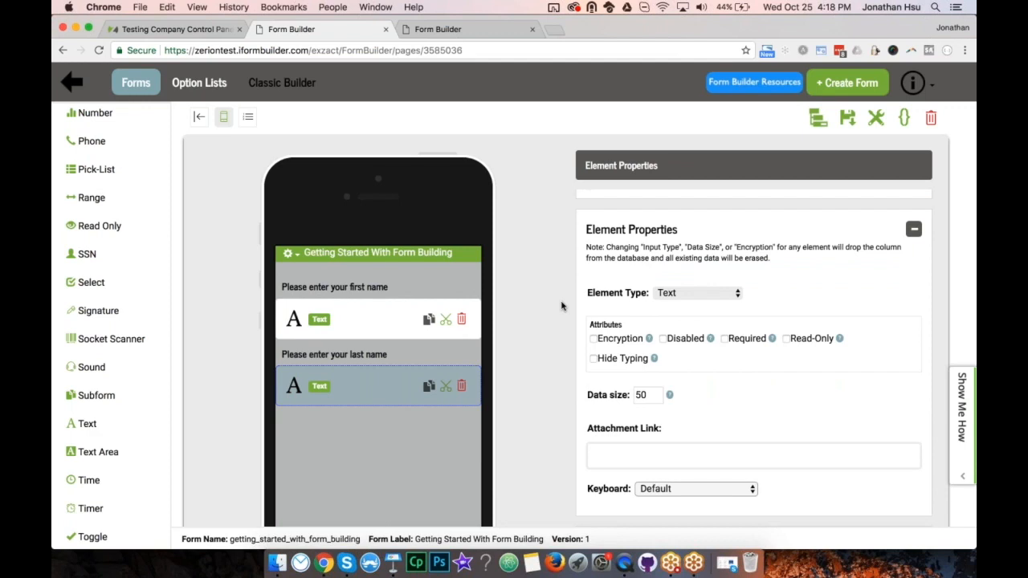
pyautogui.click(678, 293)
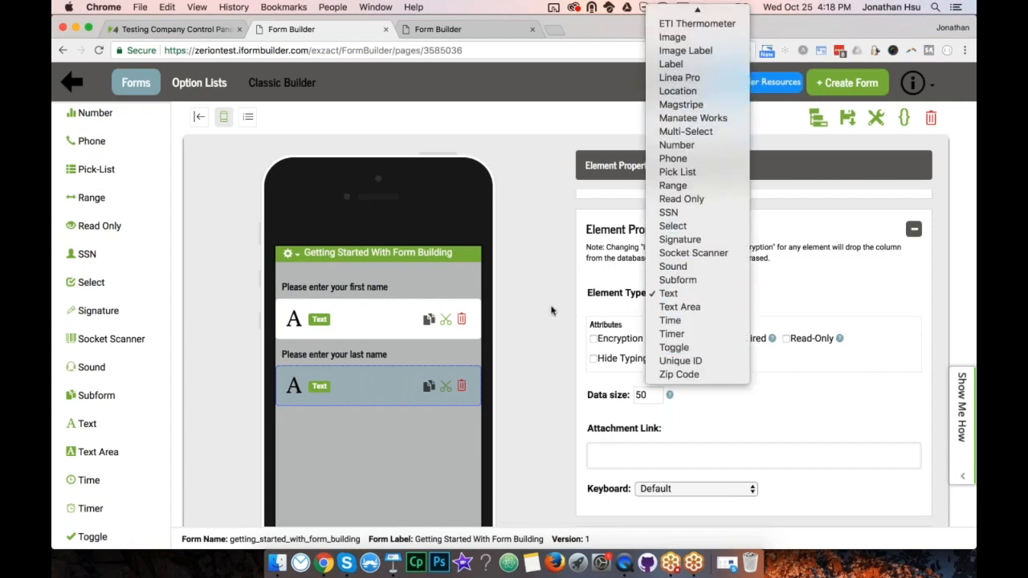
pyautogui.click(576, 303)
pyautogui.click(585, 293)
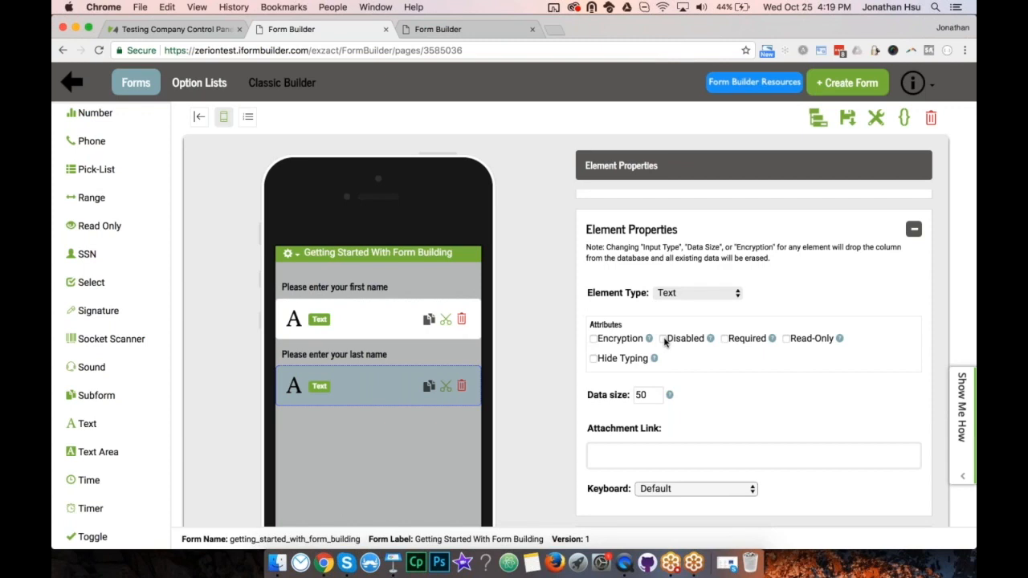
pyautogui.click(724, 339)
pyautogui.click(724, 339)
pyautogui.click(787, 339)
pyautogui.click(786, 339)
pyautogui.click(646, 394)
pyautogui.click(544, 421)
# Leave the last-name field's keyboard on Default and save the form.
pyautogui.scroll(-5, 544, 420)
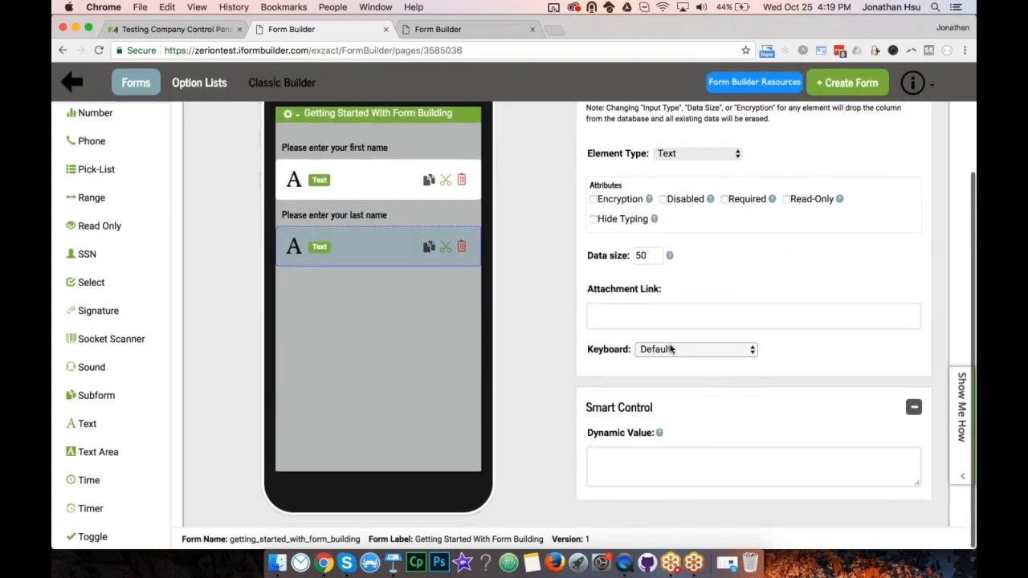
pyautogui.click(676, 351)
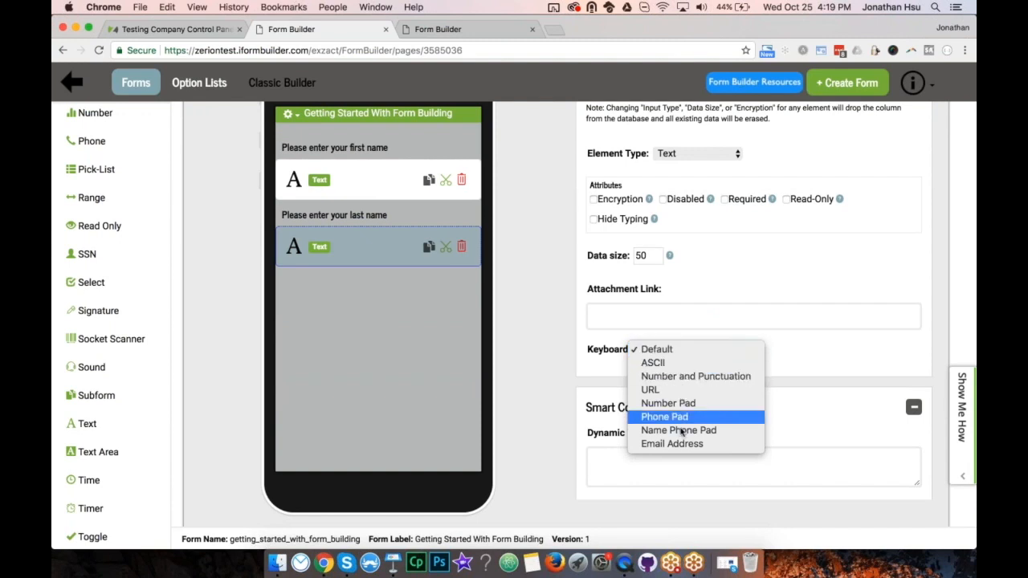
pyautogui.click(673, 348)
pyautogui.hotkey('shift', 'Tab')
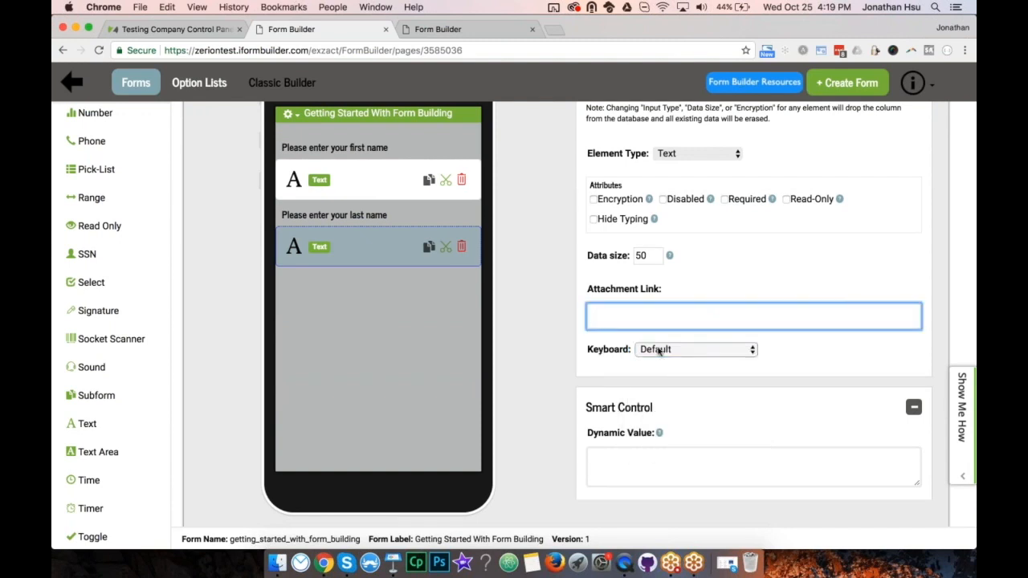
pyautogui.scroll(8, 839, 329)
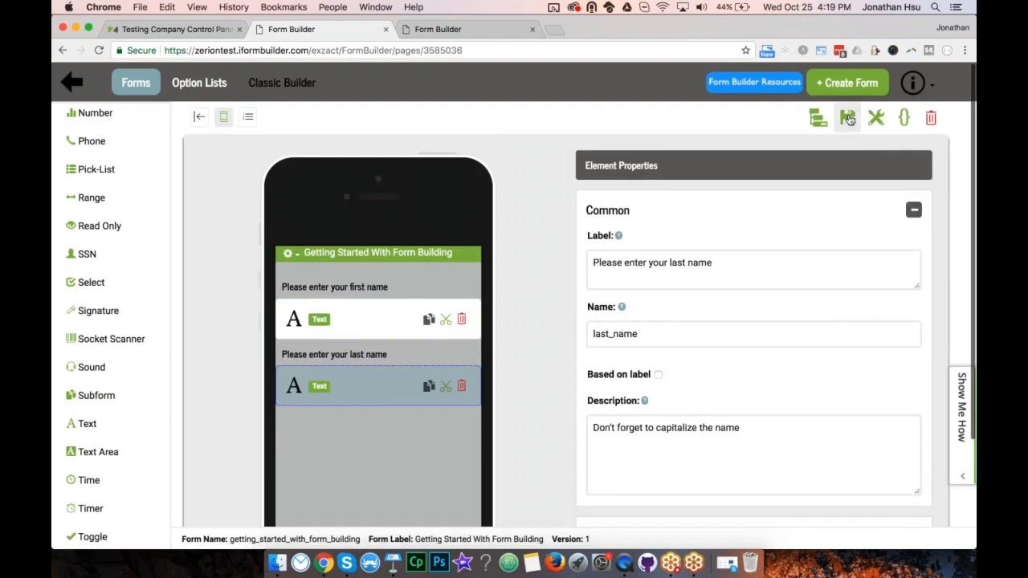
pyautogui.click(847, 119)
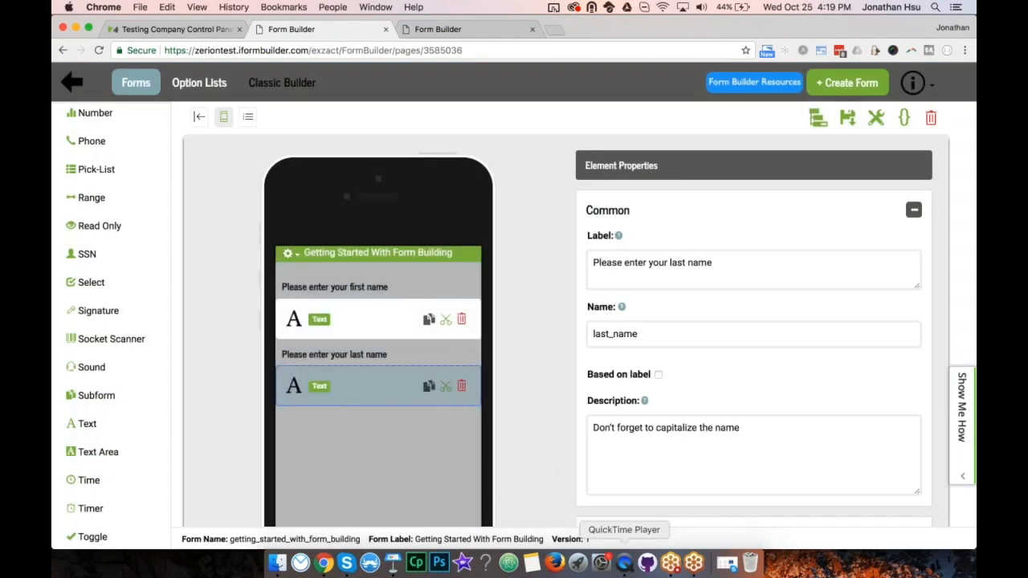
# On the mirrored iPad, submit a record with a first and last name, then return to the form builder.
pyautogui.click(624, 562)
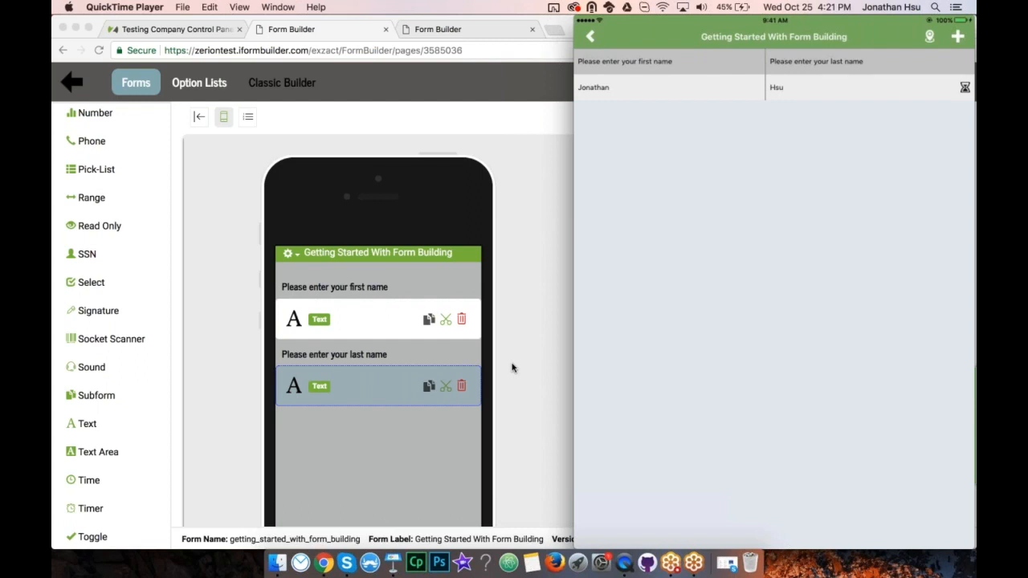
pyautogui.click(512, 368)
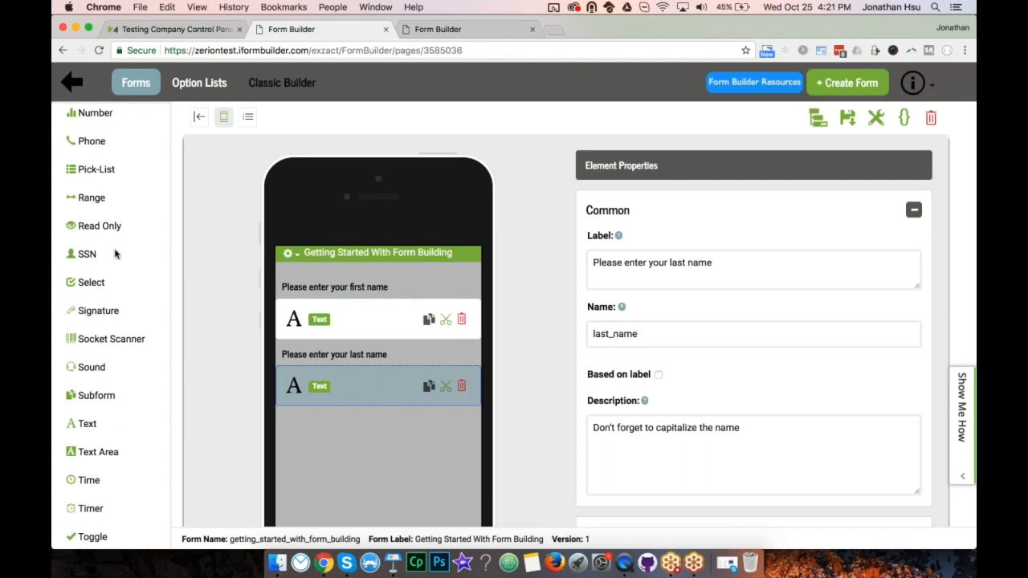
# Add an E-mail field labelled 'Please enter your email address', named email, then save the form.
pyautogui.scroll(10, 91, 205)
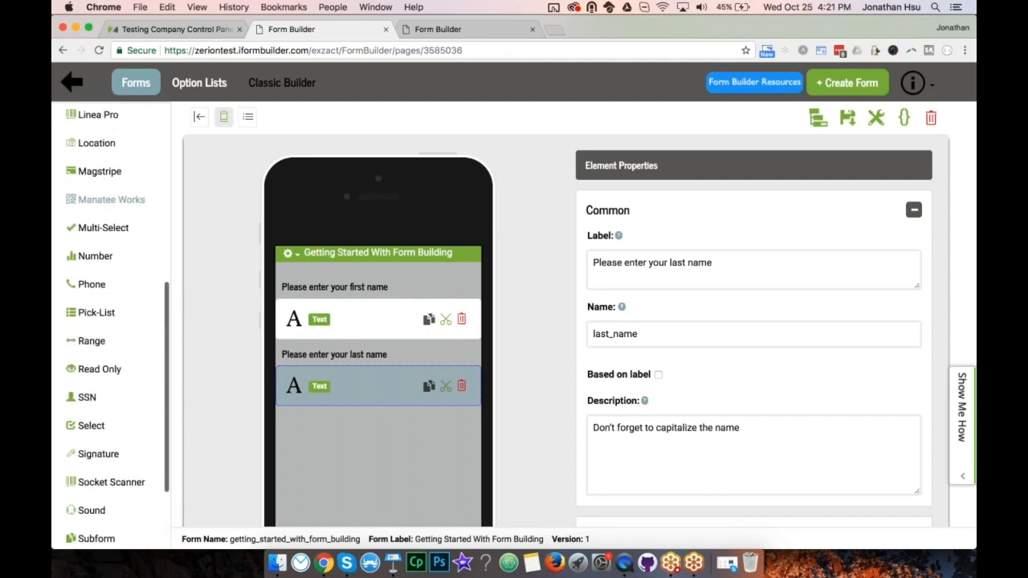
pyautogui.scroll(3, 98, 204)
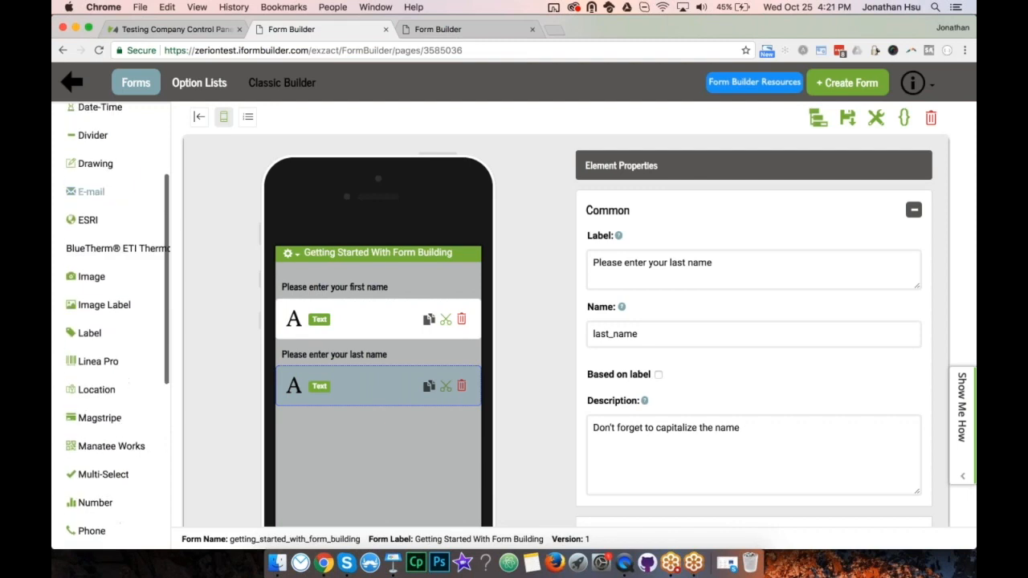
pyautogui.click(91, 192)
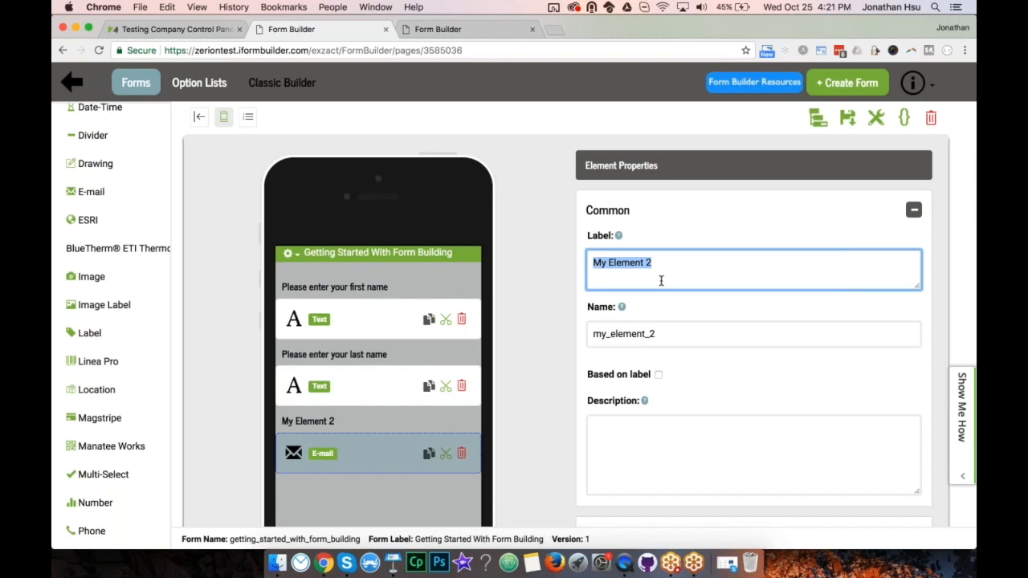
pyautogui.write('Please ente')
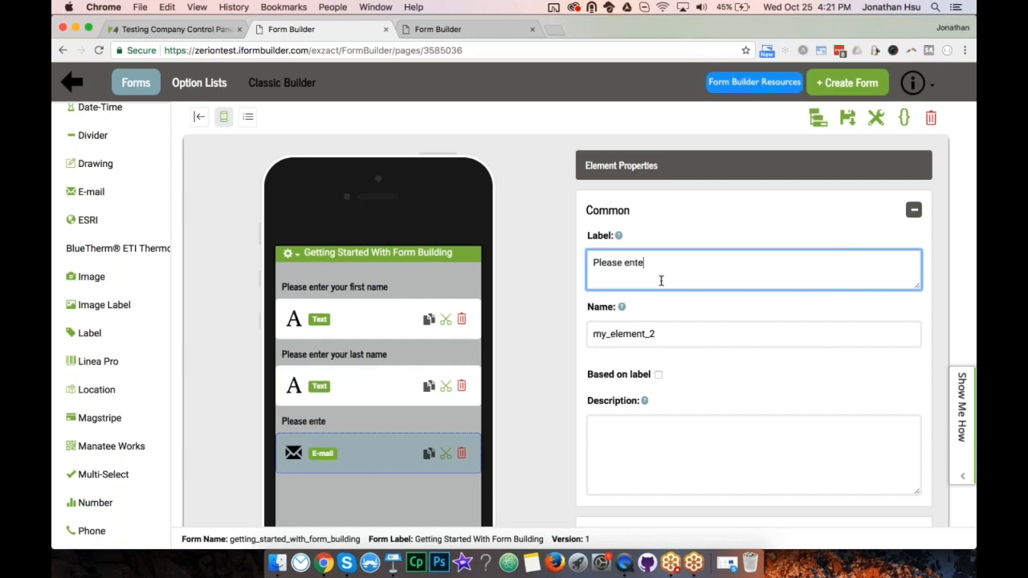
pyautogui.write('r your email address')
pyautogui.press('Tab')
pyautogui.write('email')
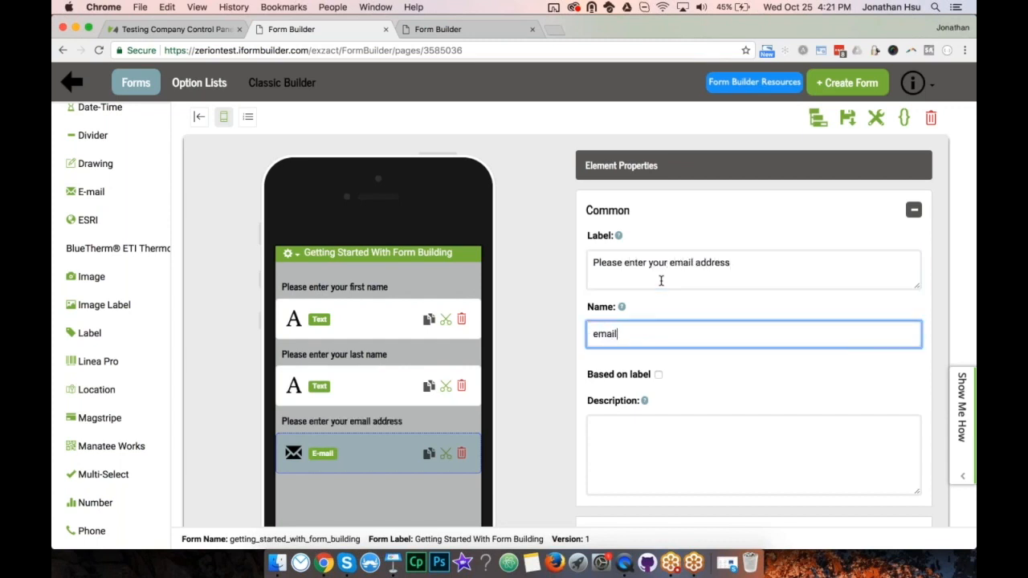
pyautogui.click(748, 121)
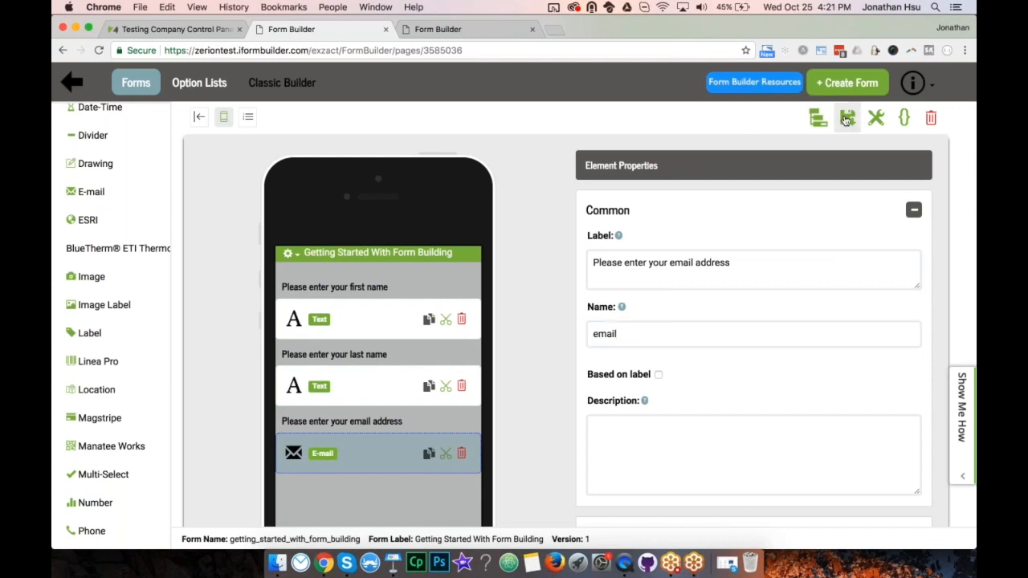
pyautogui.click(847, 118)
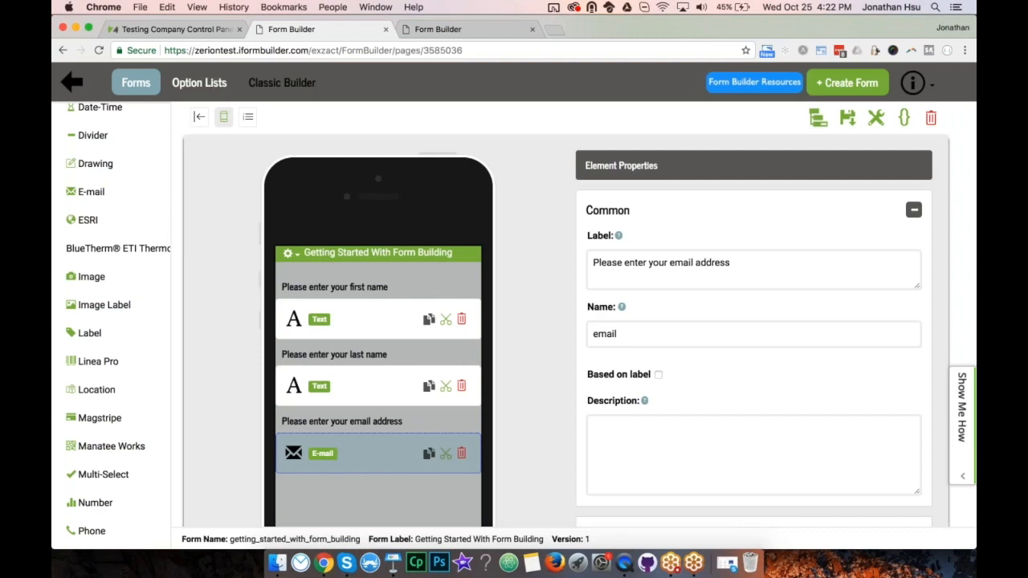
# Scroll the email field's properties and highlight the Common settings section.
pyautogui.scroll(-5, 753, 359)
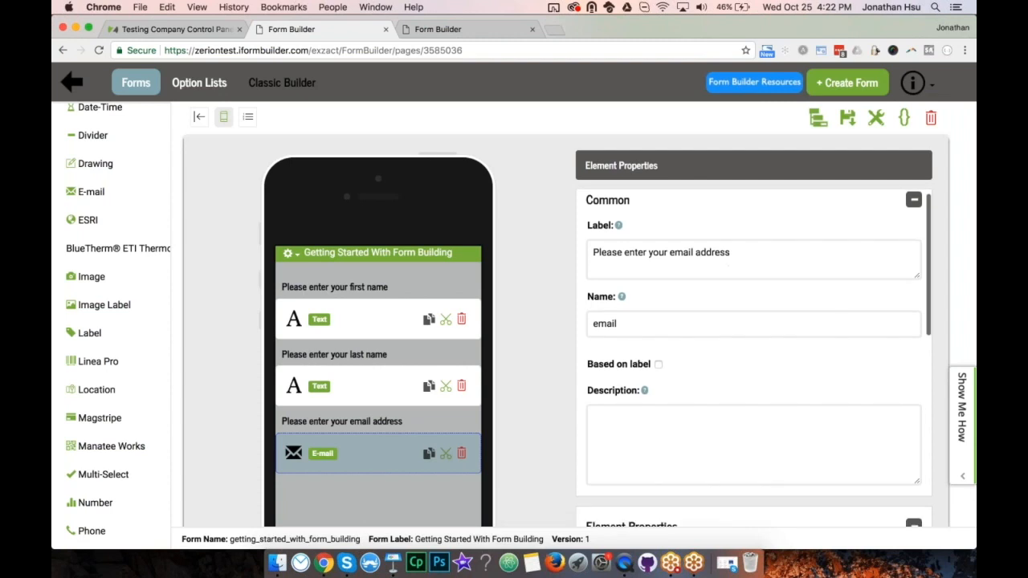
pyautogui.scroll(-2, 730, 355)
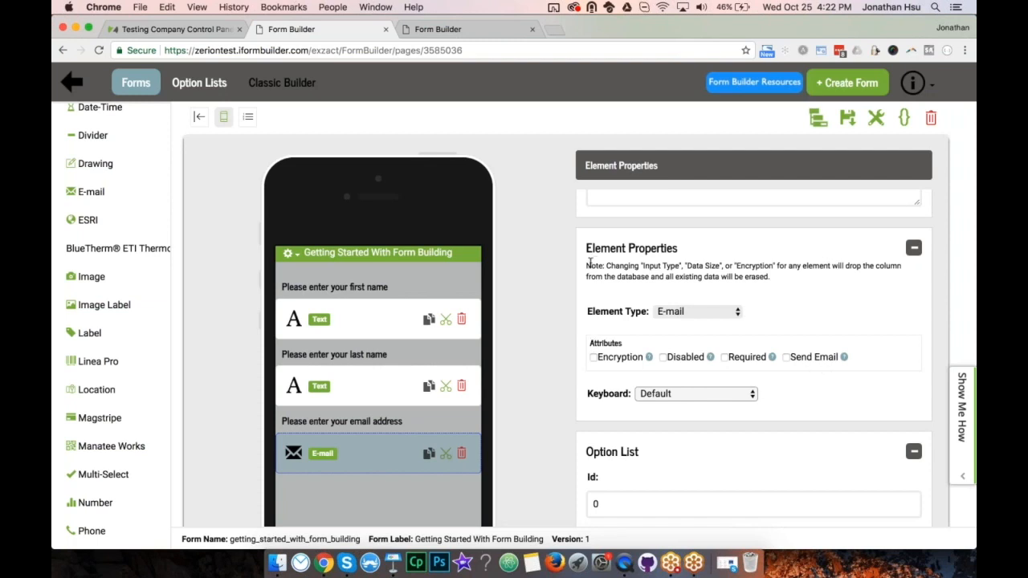
pyautogui.scroll(4, 589, 264)
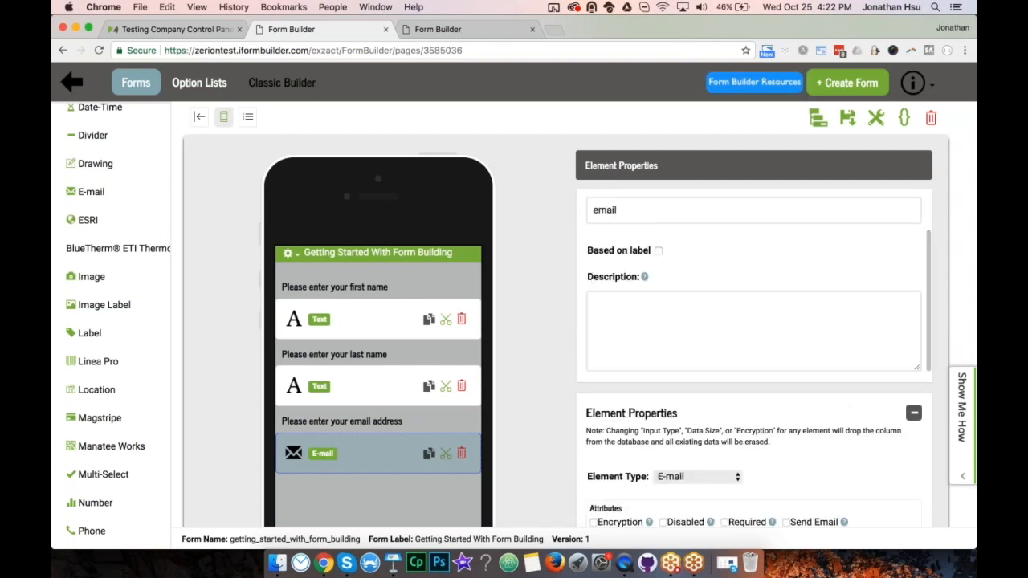
pyautogui.scroll(2, 753, 337)
pyautogui.scroll(1, 587, 207)
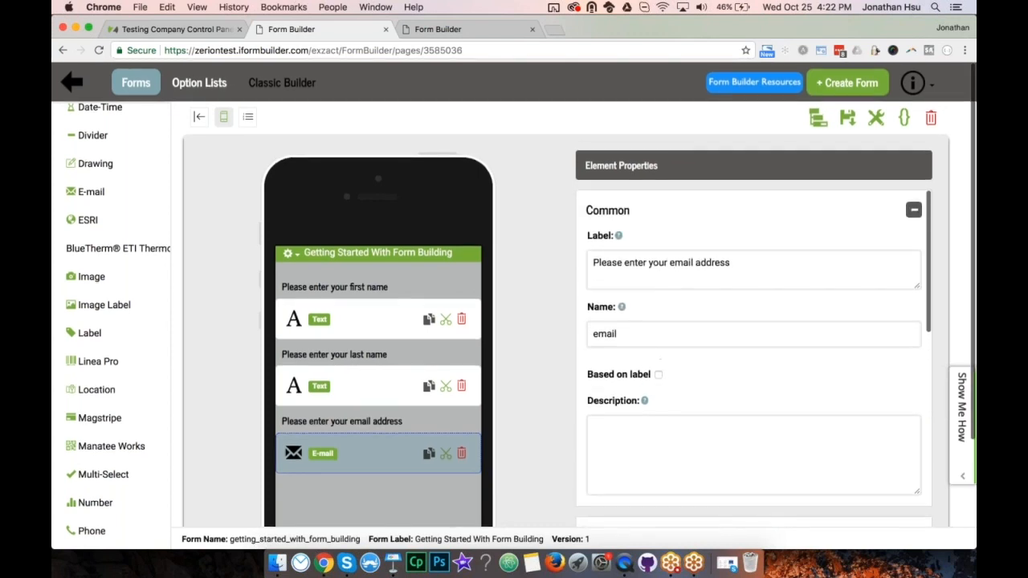
pyautogui.moveTo(587, 207); pyautogui.dragTo(631, 213)
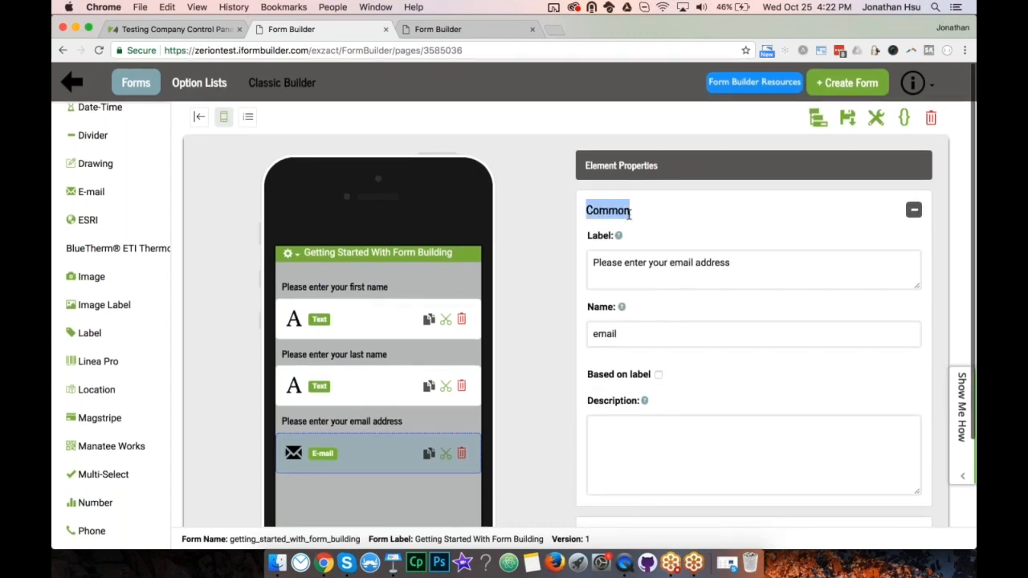
pyautogui.click(631, 213)
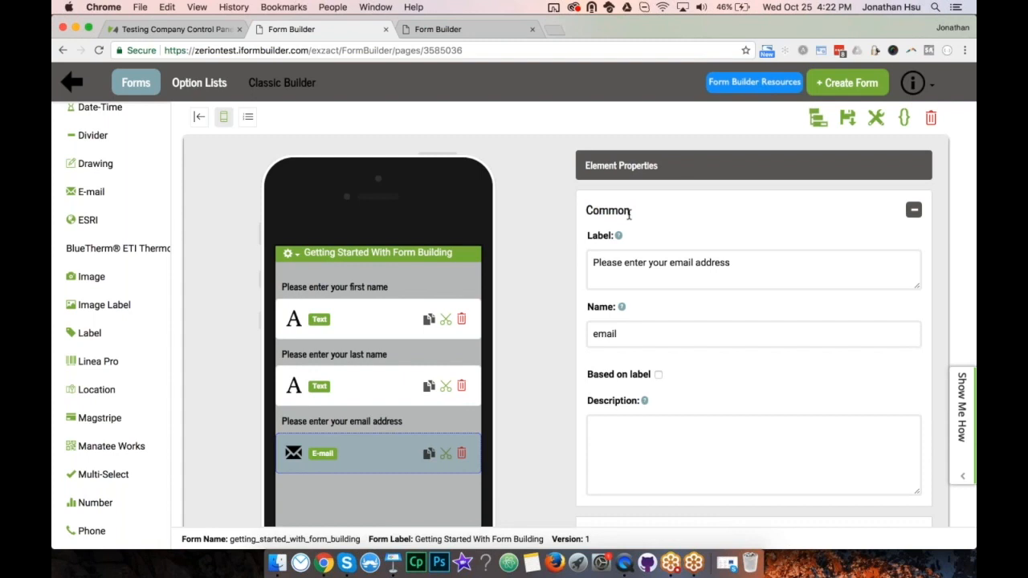
# Enable Send Email on the email field, save, and try it on the mirrored iPad.
pyautogui.scroll(-7, 630, 213)
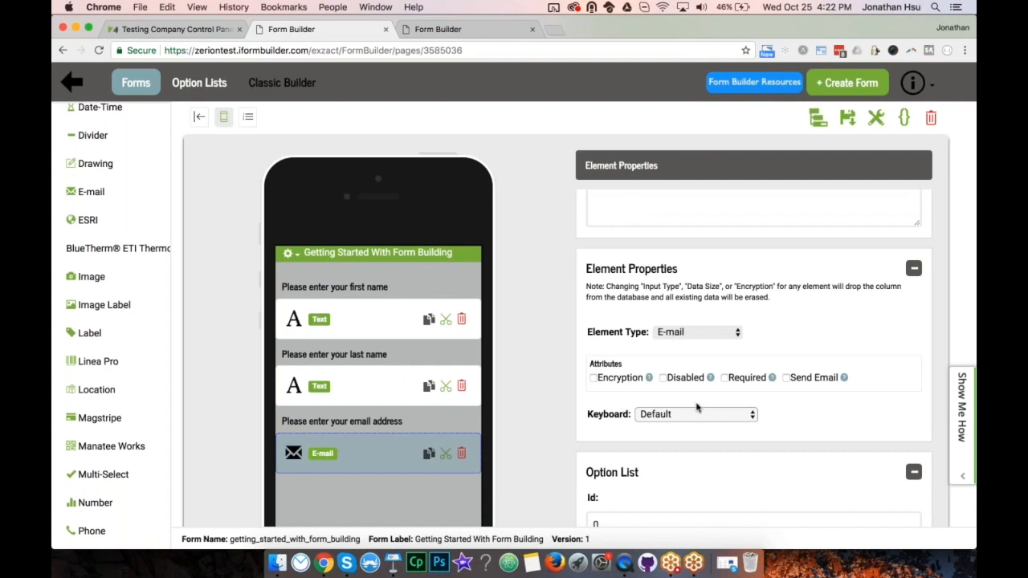
pyautogui.click(786, 378)
pyautogui.scroll(5, 831, 322)
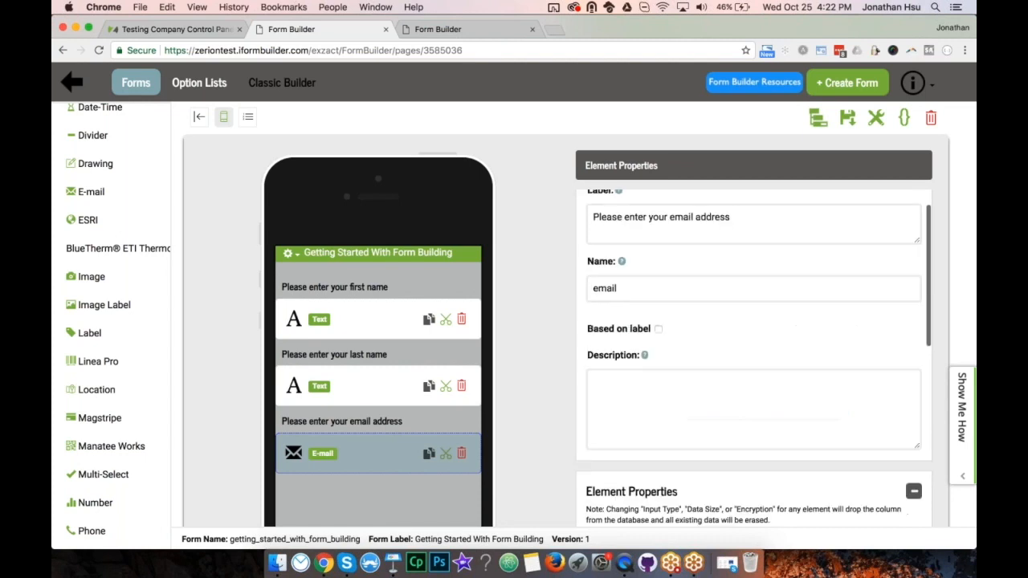
pyautogui.click(847, 117)
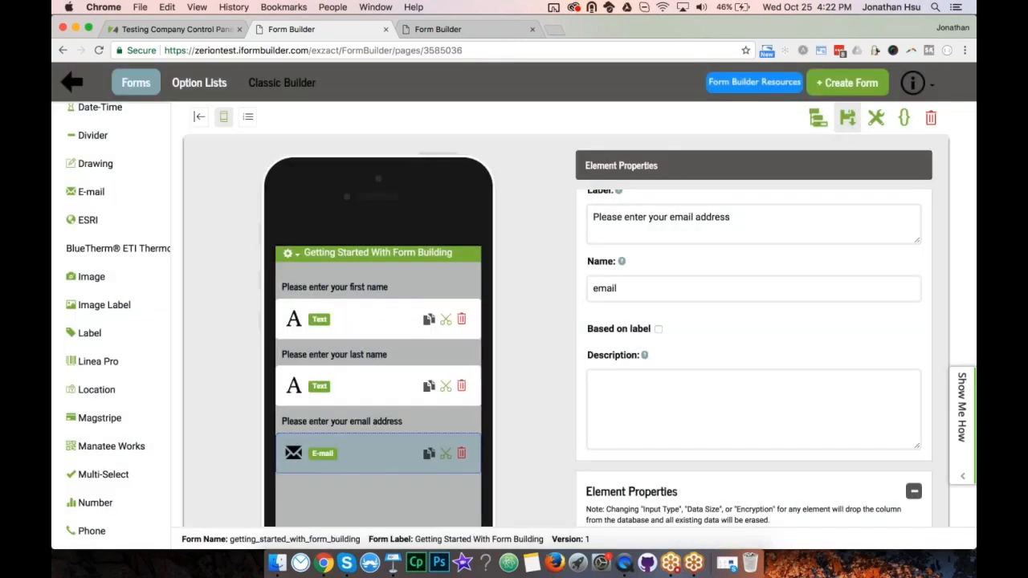
pyautogui.click(623, 566)
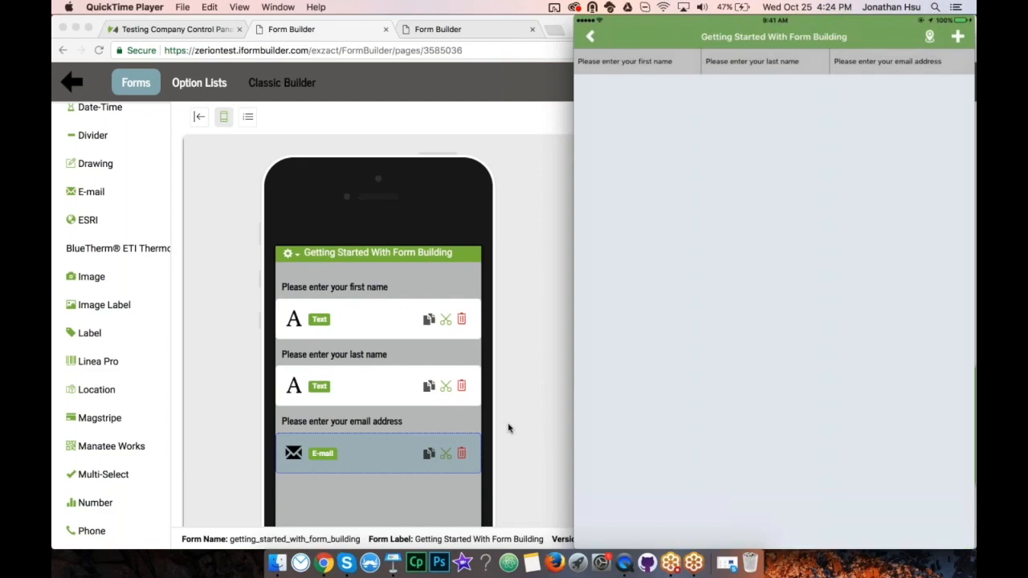
pyautogui.click(508, 428)
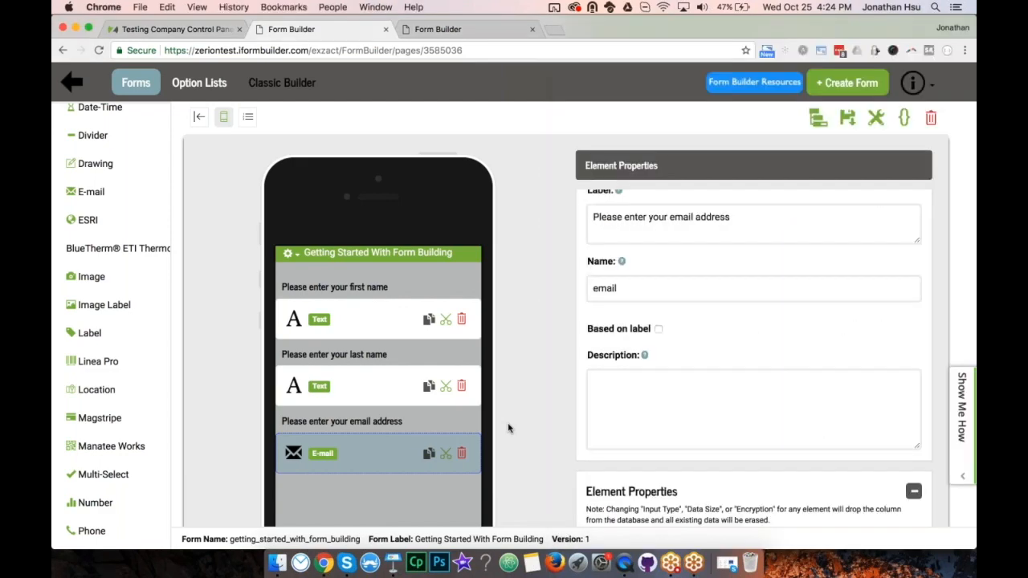
# Switch to the Keynote deck on slide 4, 'Setting Up Your Workspace'.
pyautogui.click(392, 563)
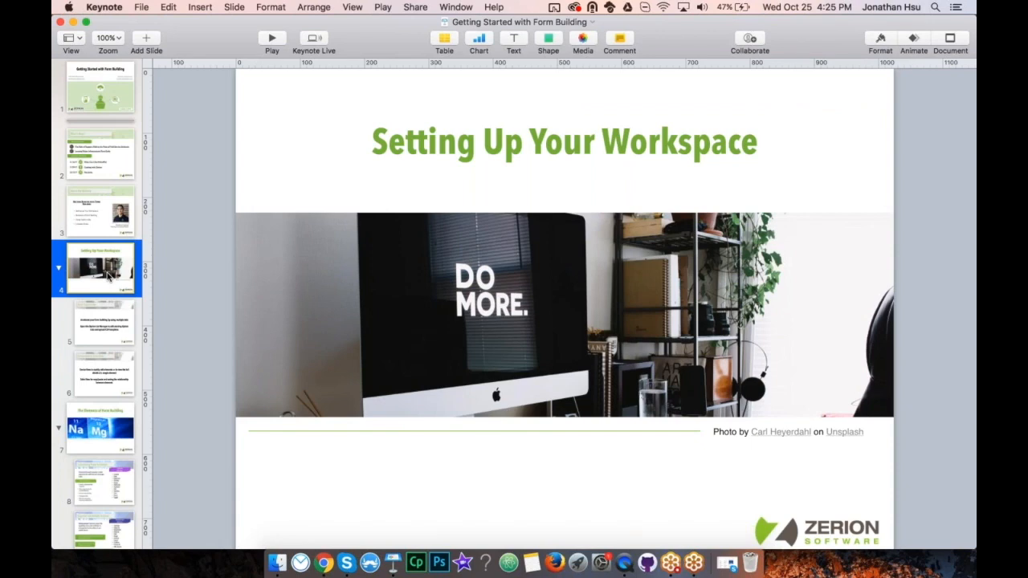
# Advance to slide 5, 'Build Forms Faster'.
pyautogui.press('Down')
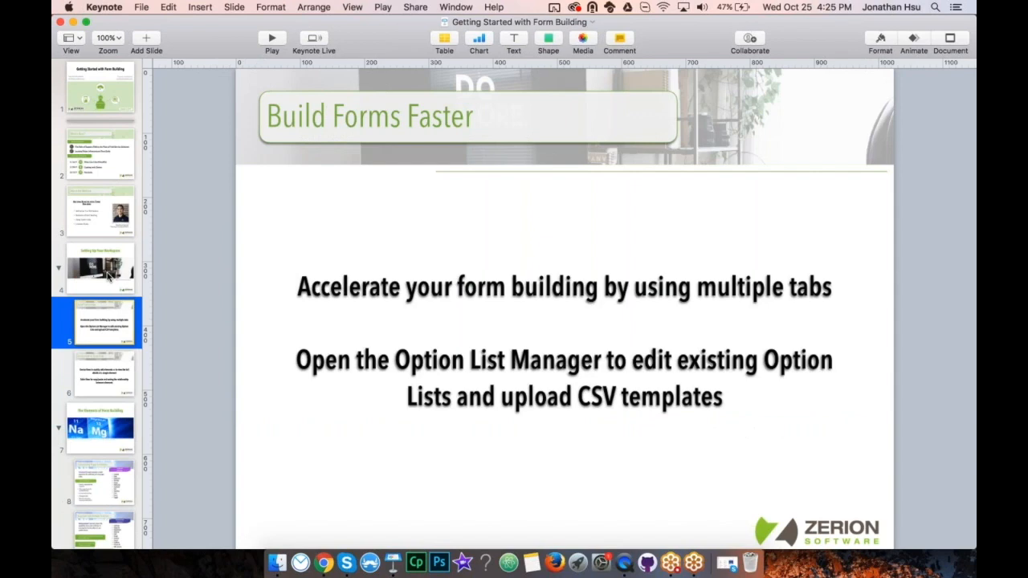
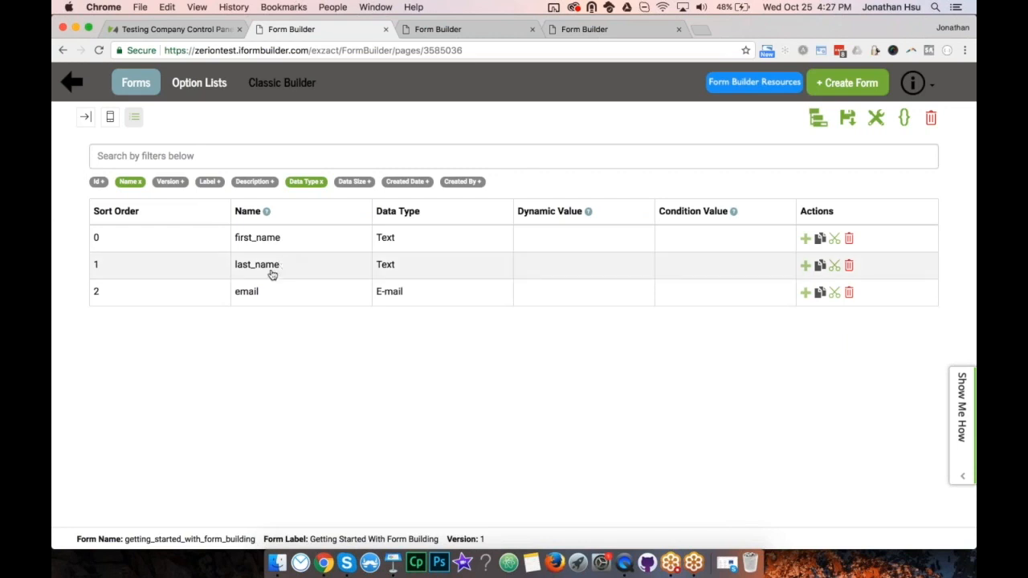
# Give the email field a dynamic default value set to the user's email address.
pyautogui.doubleClick(259, 296)
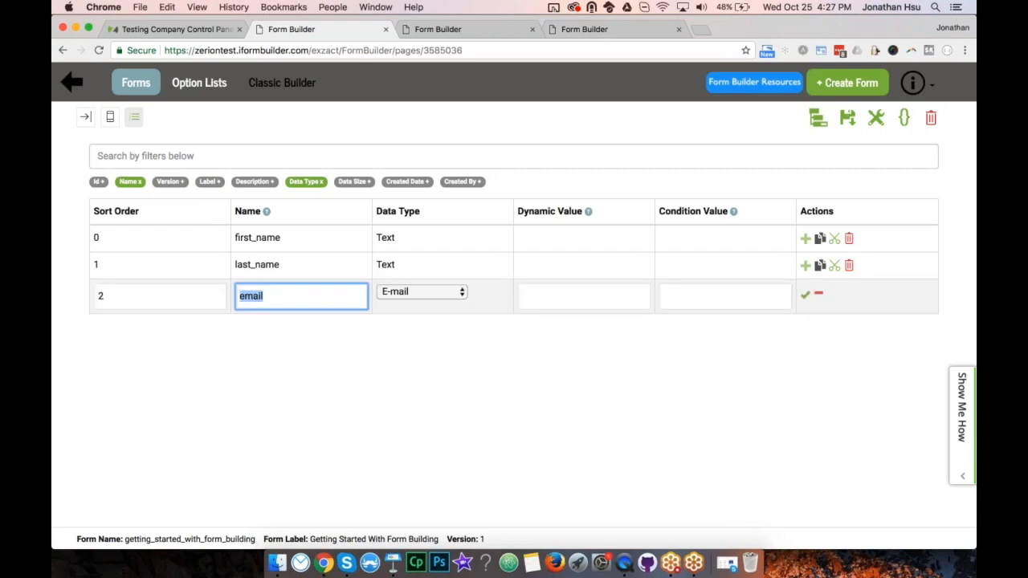
pyautogui.click(540, 297)
pyautogui.write("email = ''")
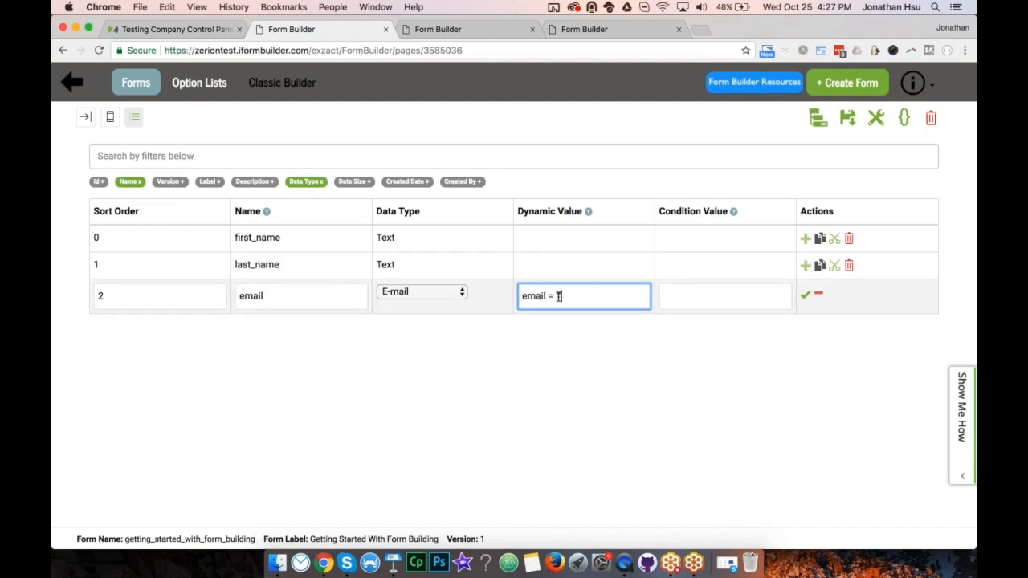
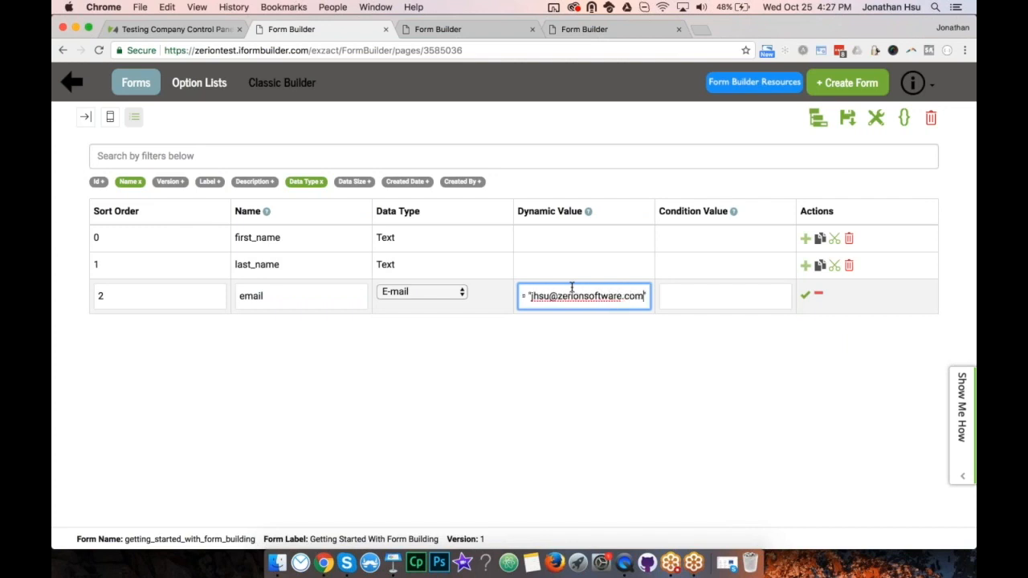
pyautogui.click(805, 296)
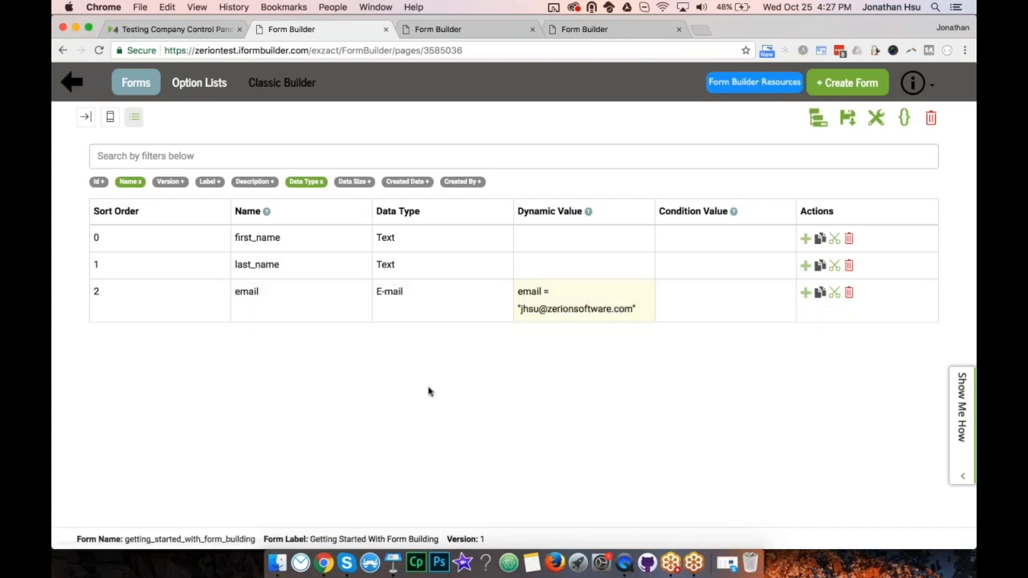
# Set first_name and last_name dynamic values to the user's first and last name, then save.
pyautogui.click(565, 238)
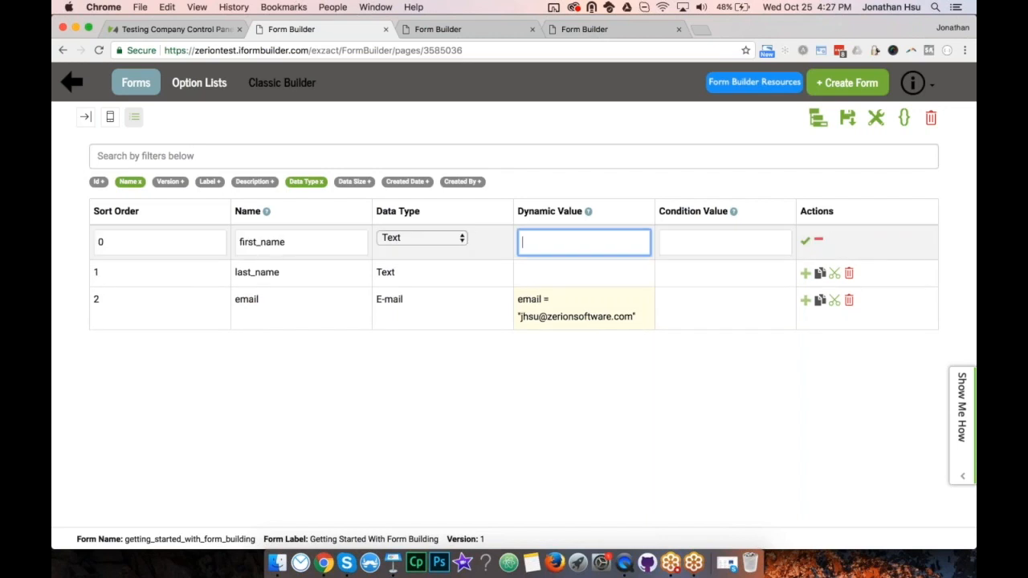
pyautogui.press('Return')
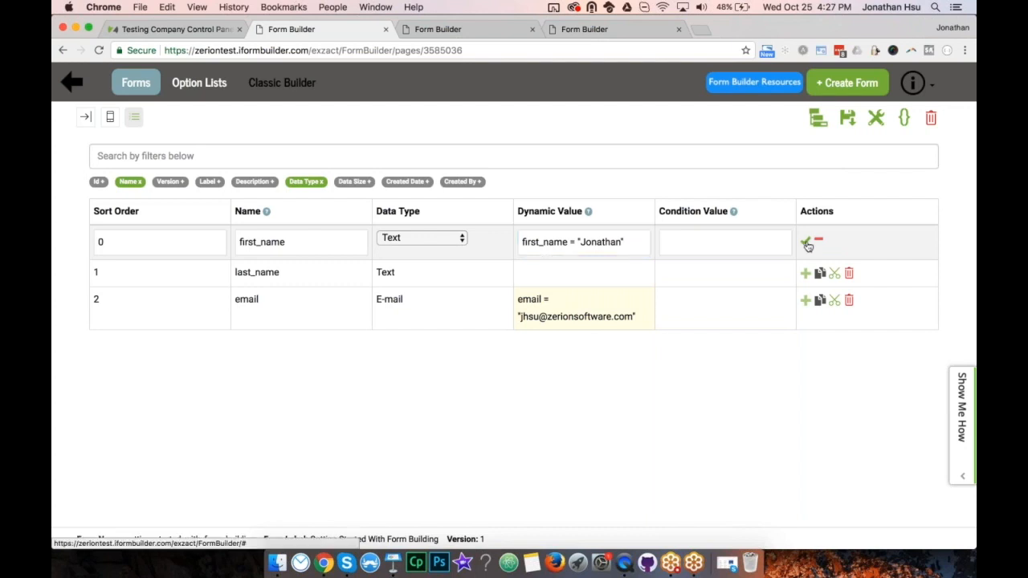
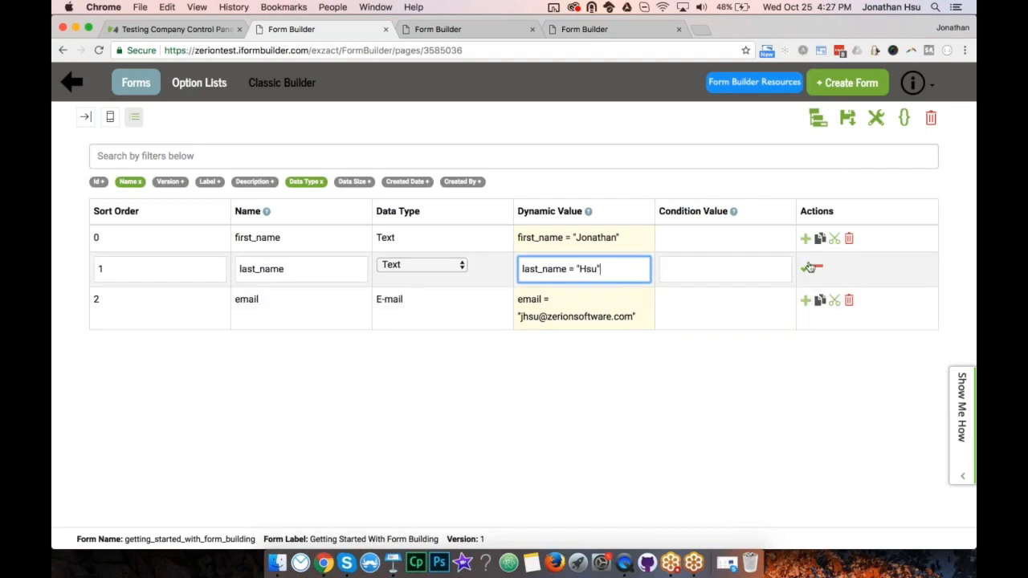
pyautogui.click(808, 267)
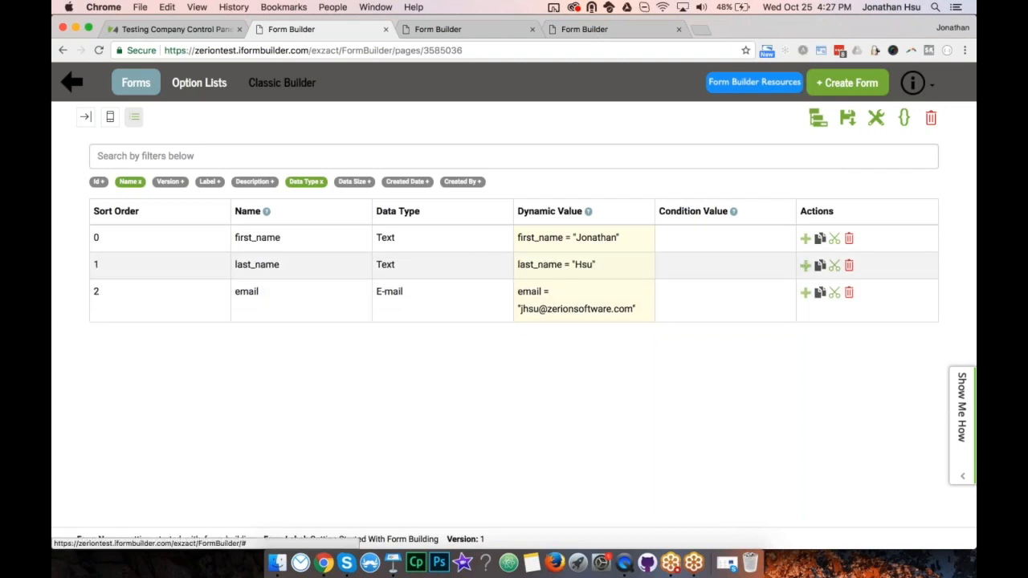
pyautogui.click(848, 121)
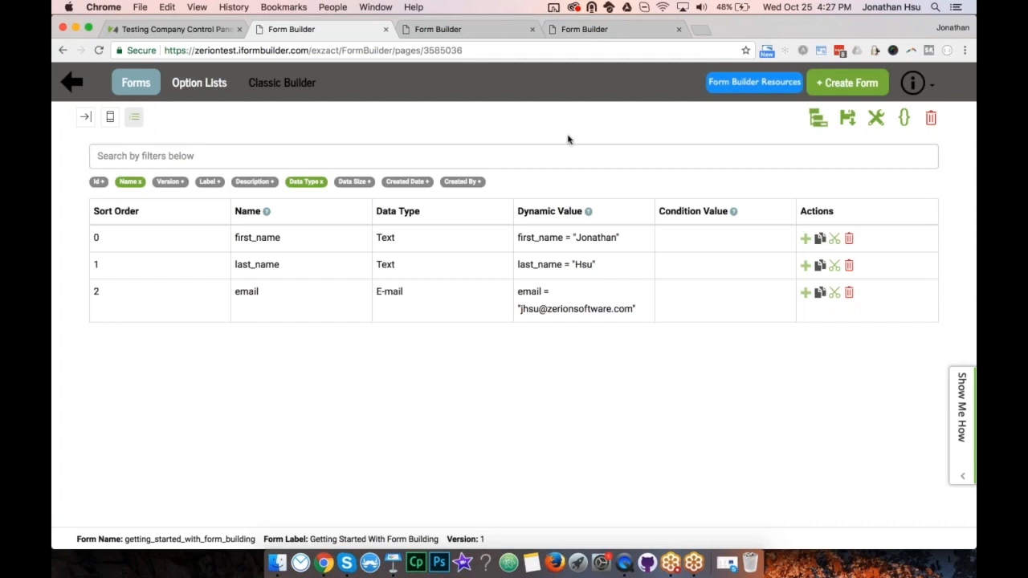
# Add a Location-type field after email, then view it in the phone-preview builder with the element palette expanded.
pyautogui.click(806, 294)
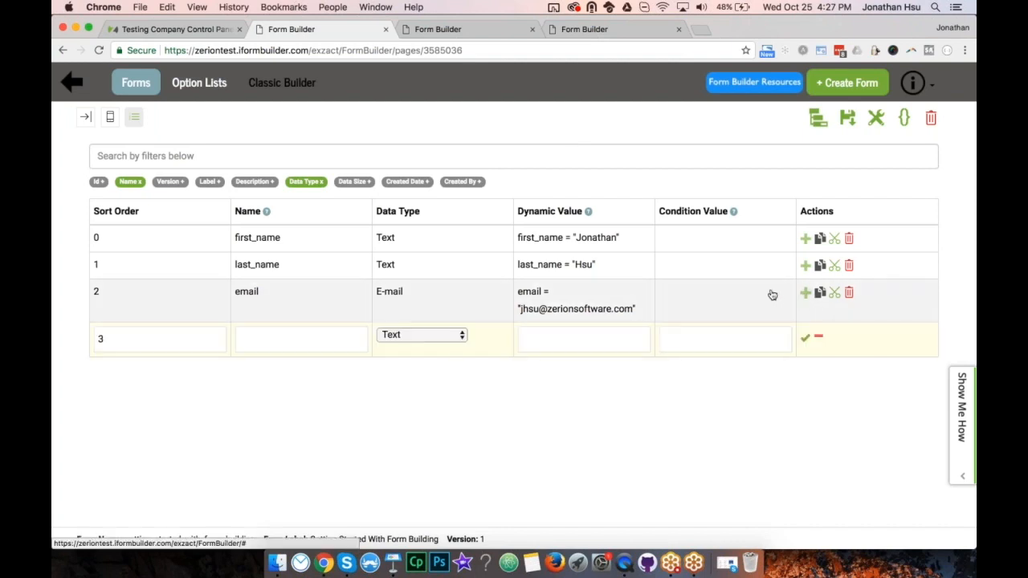
pyautogui.click(445, 338)
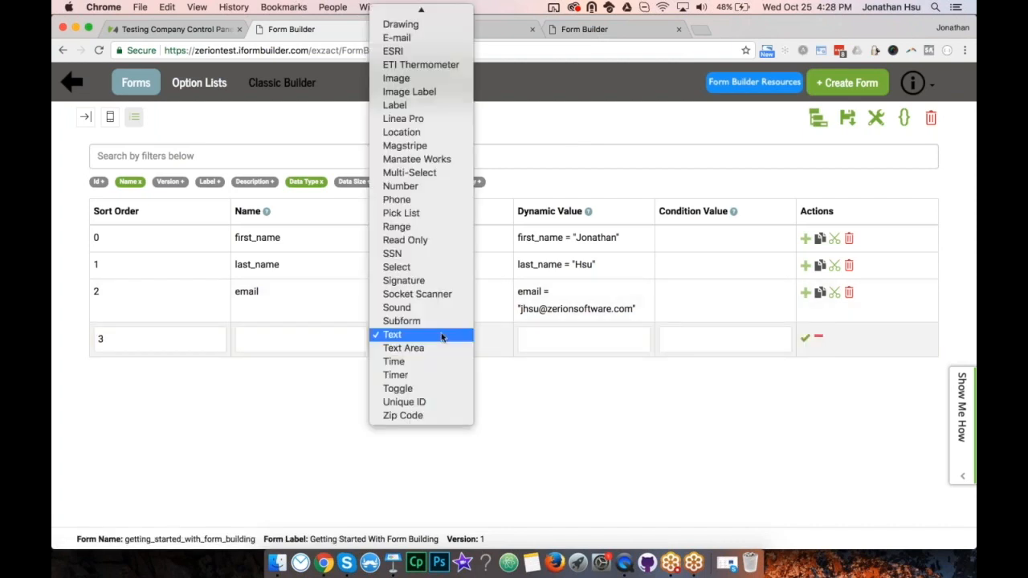
pyautogui.click(424, 132)
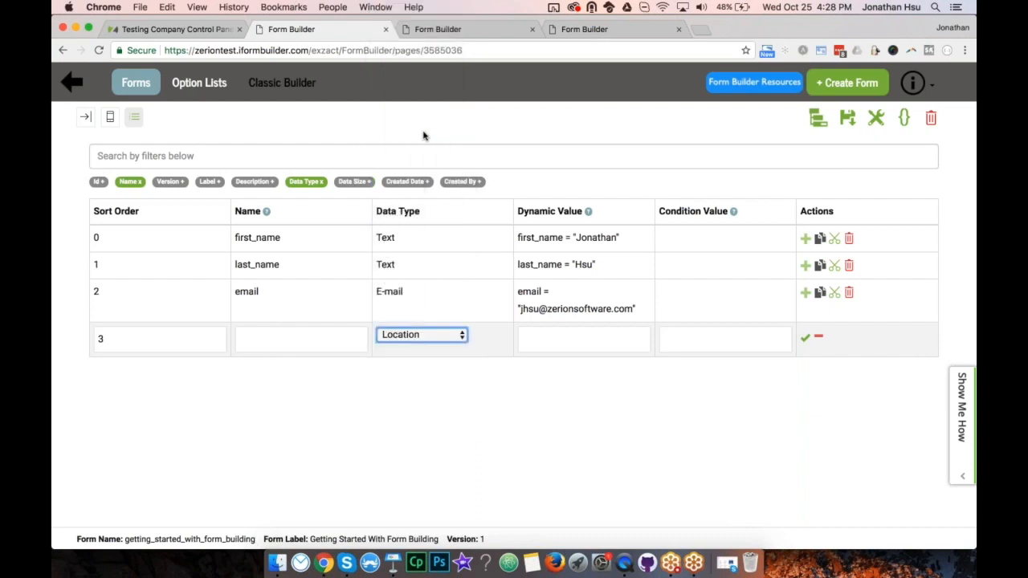
pyautogui.click(267, 347)
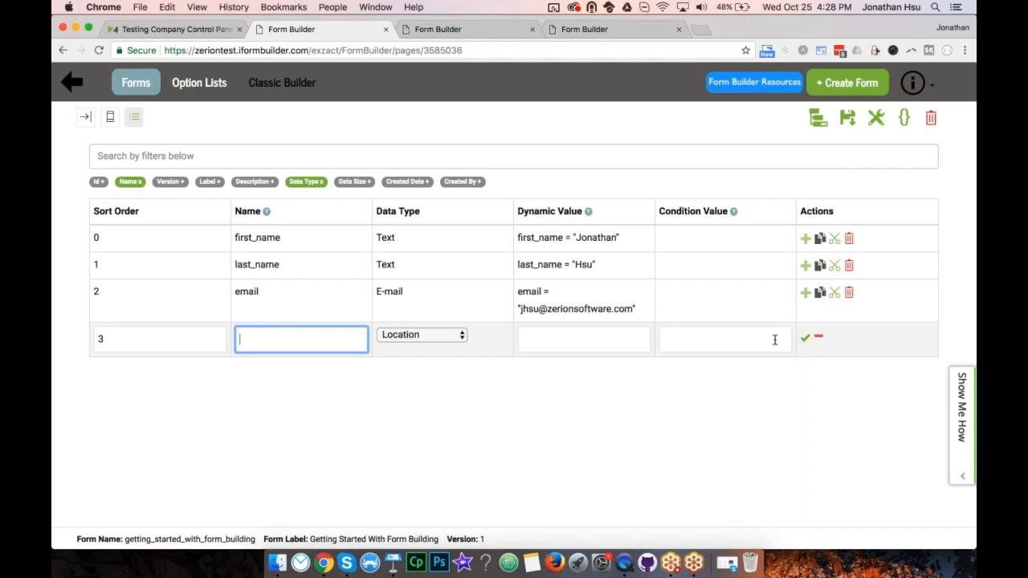
pyautogui.click(806, 338)
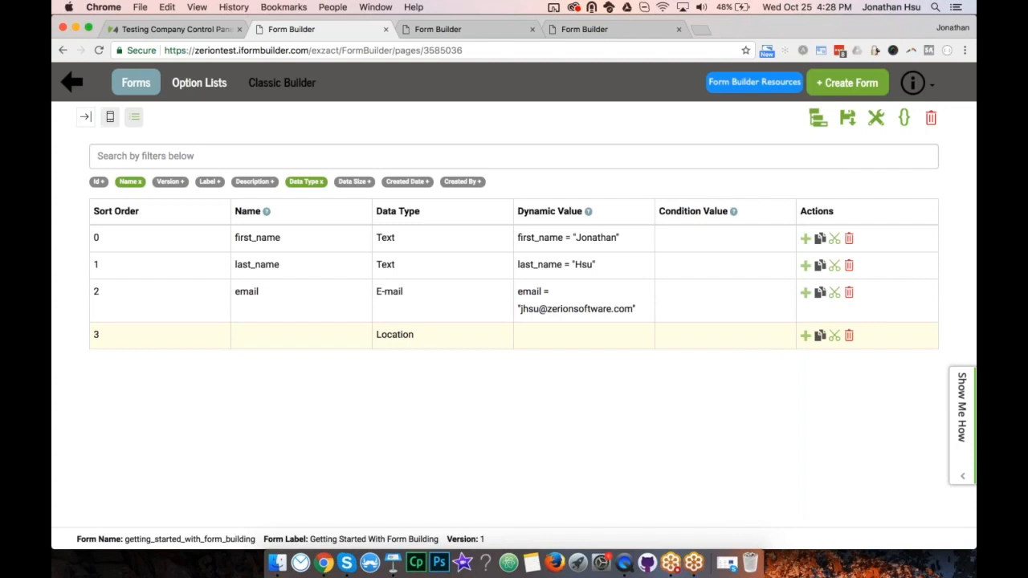
pyautogui.click(110, 117)
pyautogui.click(86, 117)
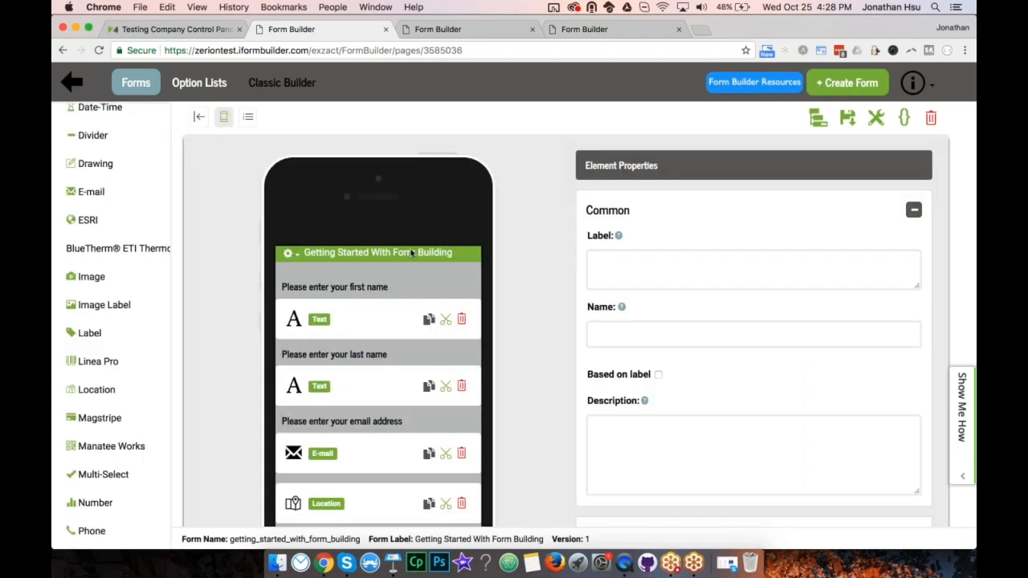
# Select the Location element in the phone preview and give it the label 'GPS Location'.
pyautogui.scroll(-3, 385, 355)
pyautogui.click(386, 357)
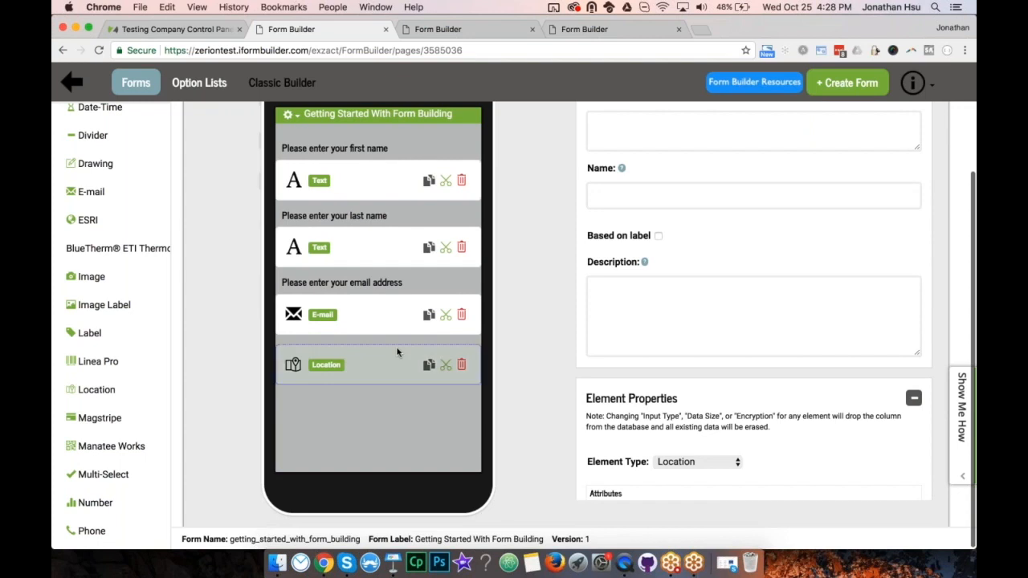
pyautogui.scroll(3, 684, 236)
pyautogui.click(683, 248)
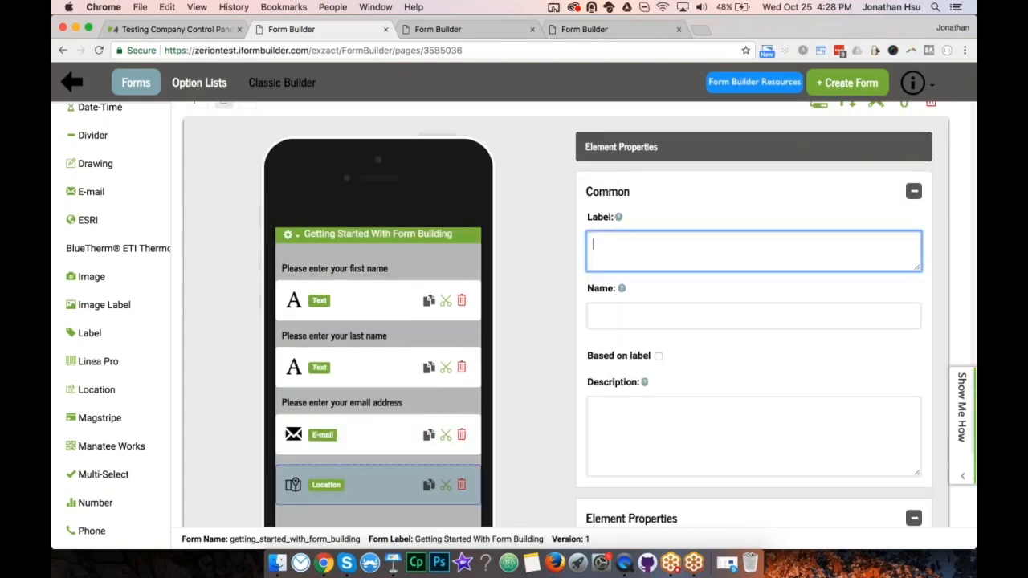
pyautogui.write('GPS Location')
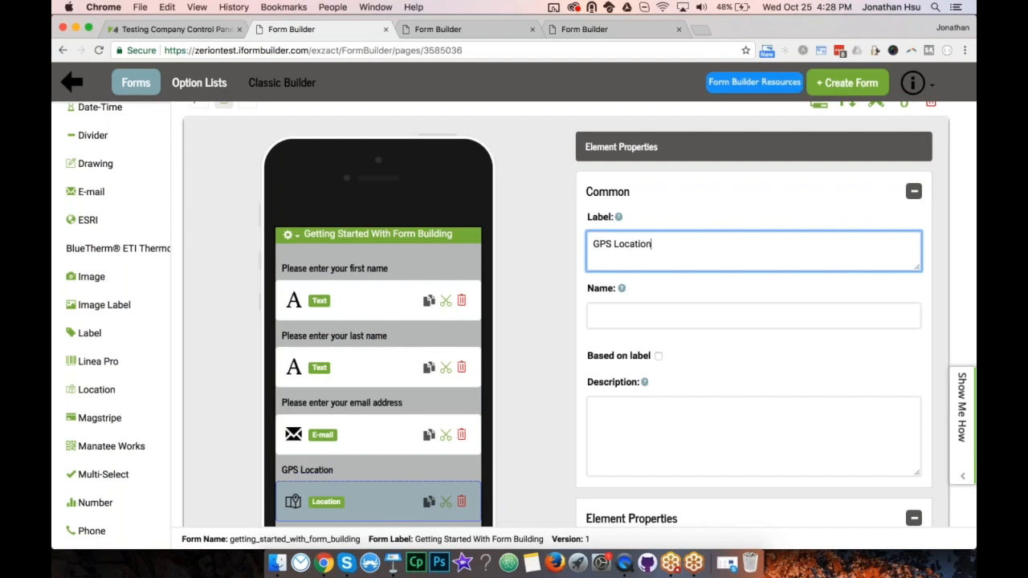
pyautogui.press('Tab')
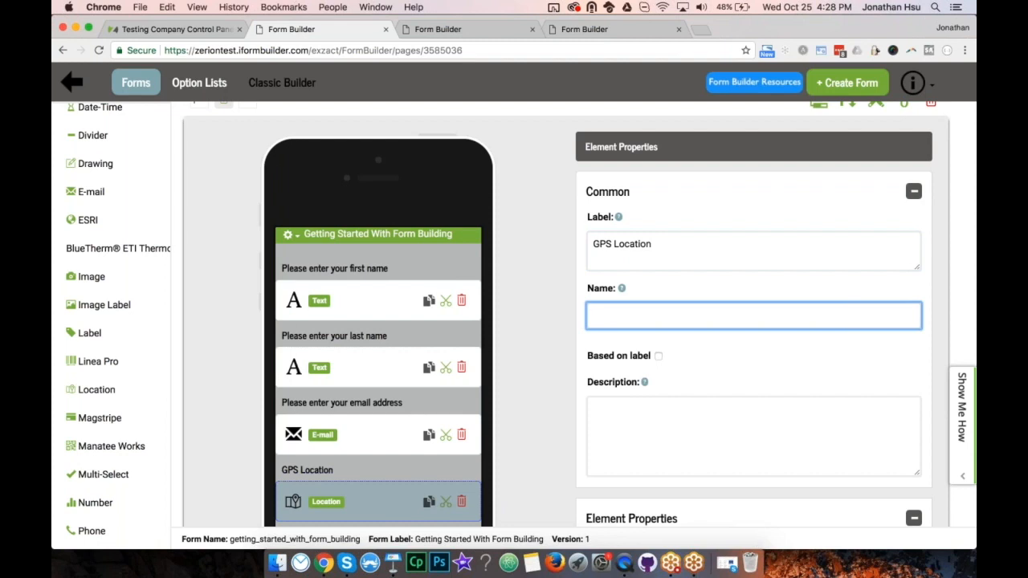
# Name the GPS Location element 'location' and try saving, which raises a reserved-word error.
pyautogui.write('location')
pyautogui.moveTo(632, 315); pyautogui.dragTo(579, 317)
pyautogui.press('Right')
pyautogui.scroll(1, 839, 157)
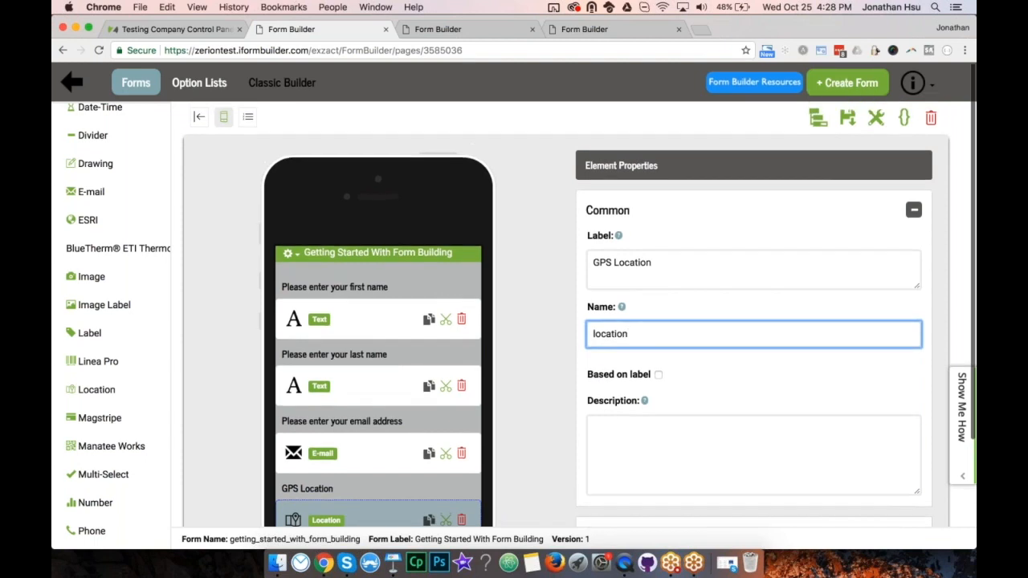
pyautogui.click(847, 120)
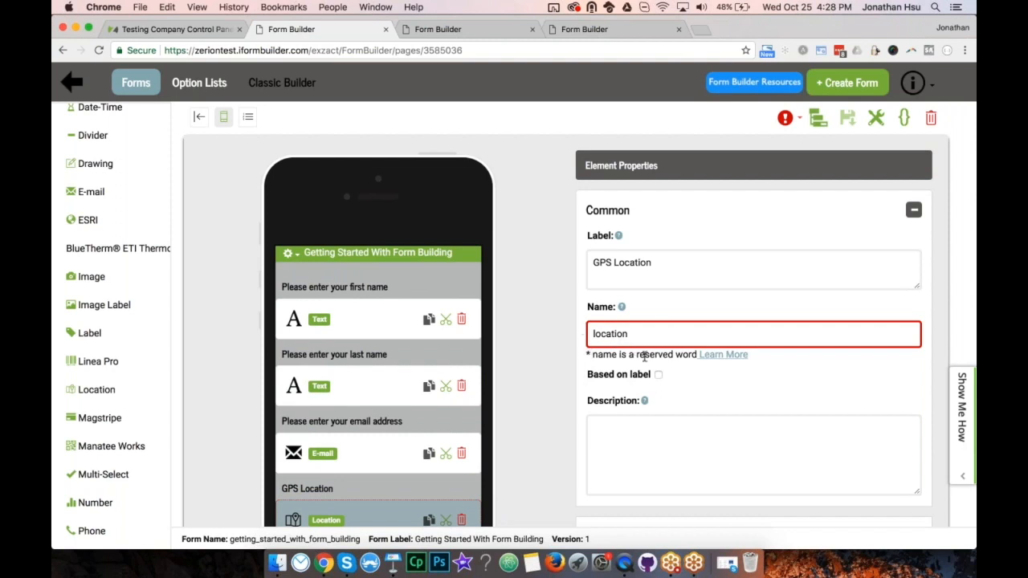
pyautogui.click(793, 119)
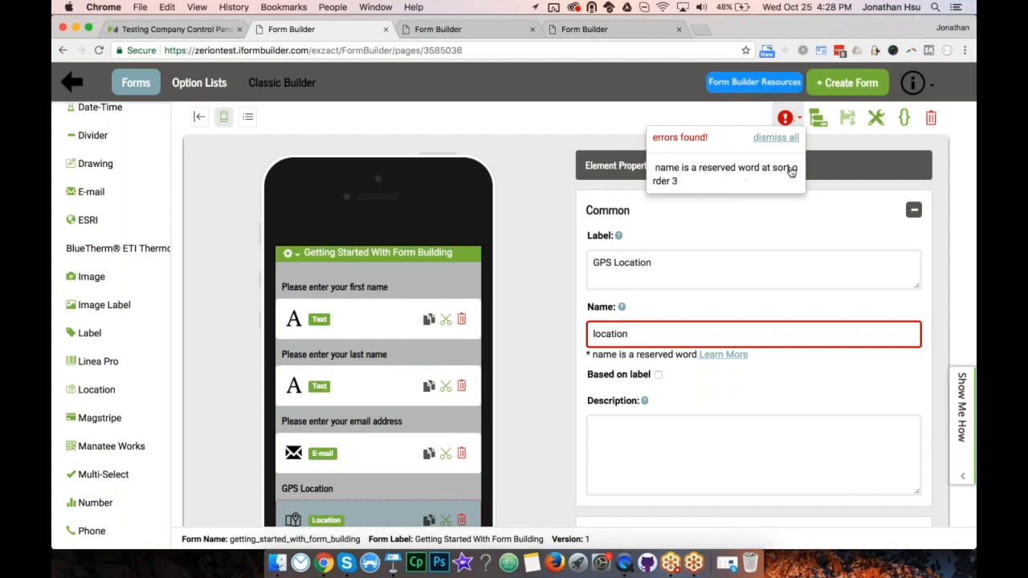
pyautogui.click(576, 217)
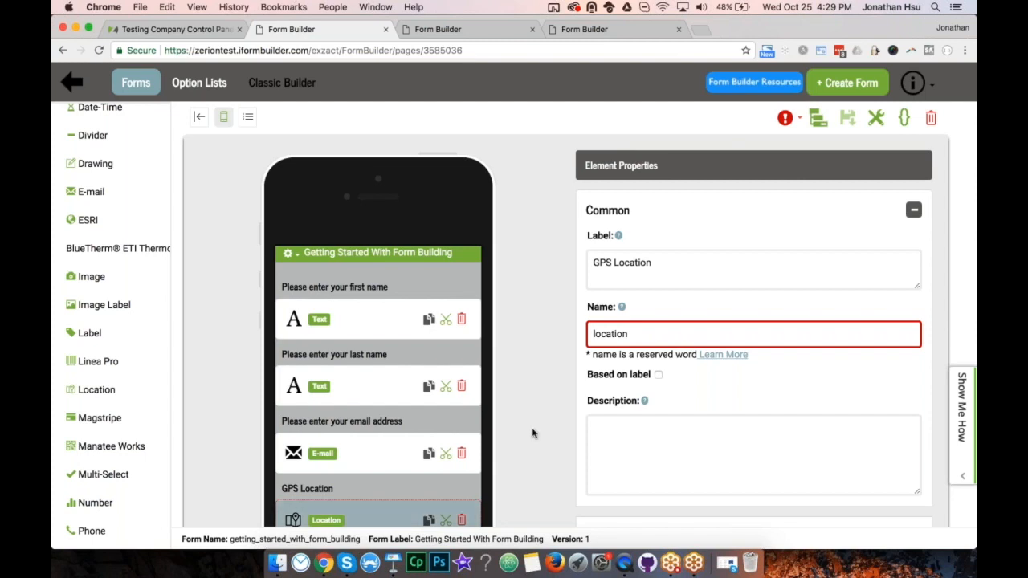
pyautogui.click(630, 335)
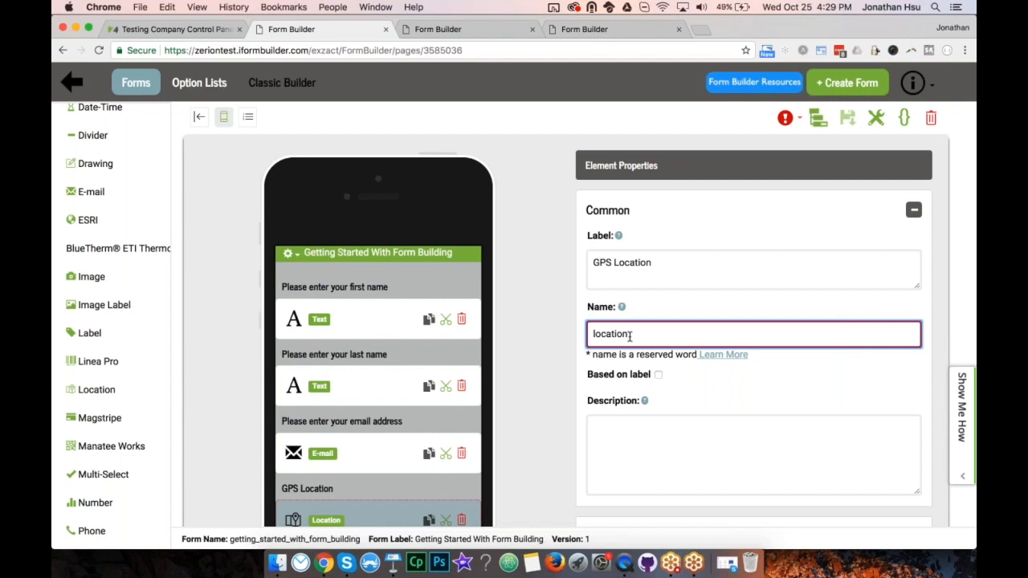
pyautogui.click(723, 354)
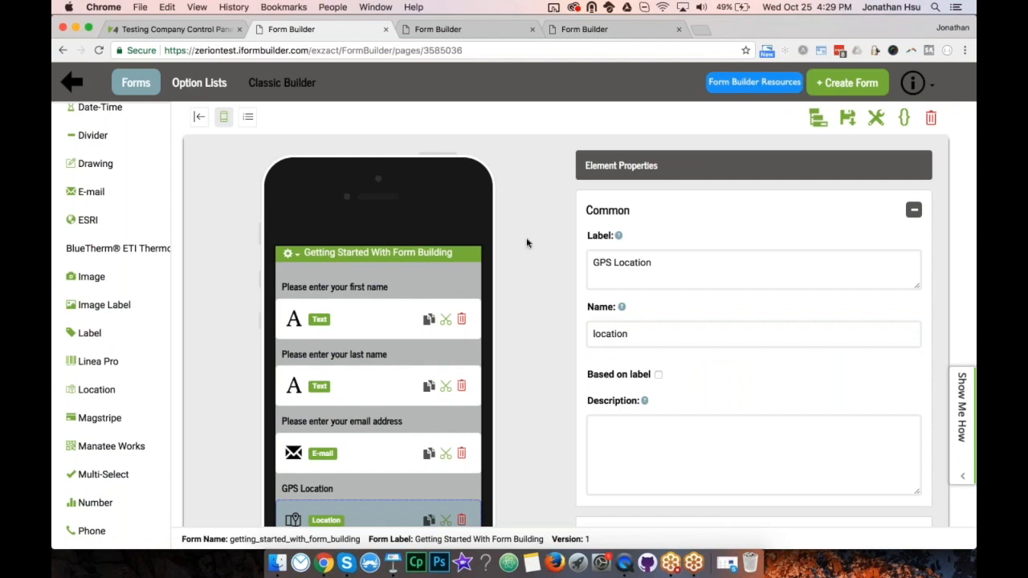
pyautogui.scroll(-2, 690, 321)
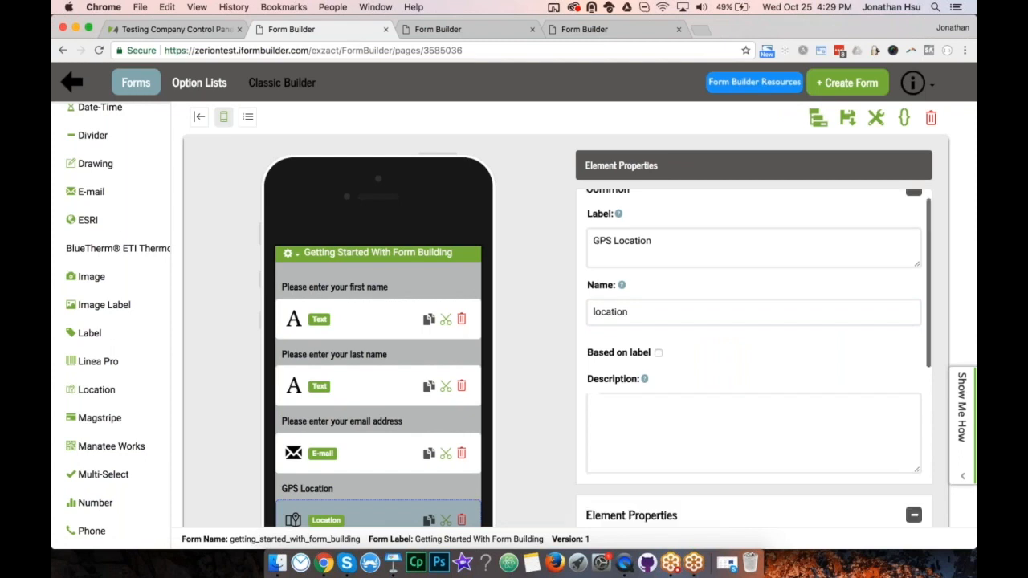
pyautogui.scroll(4, 691, 322)
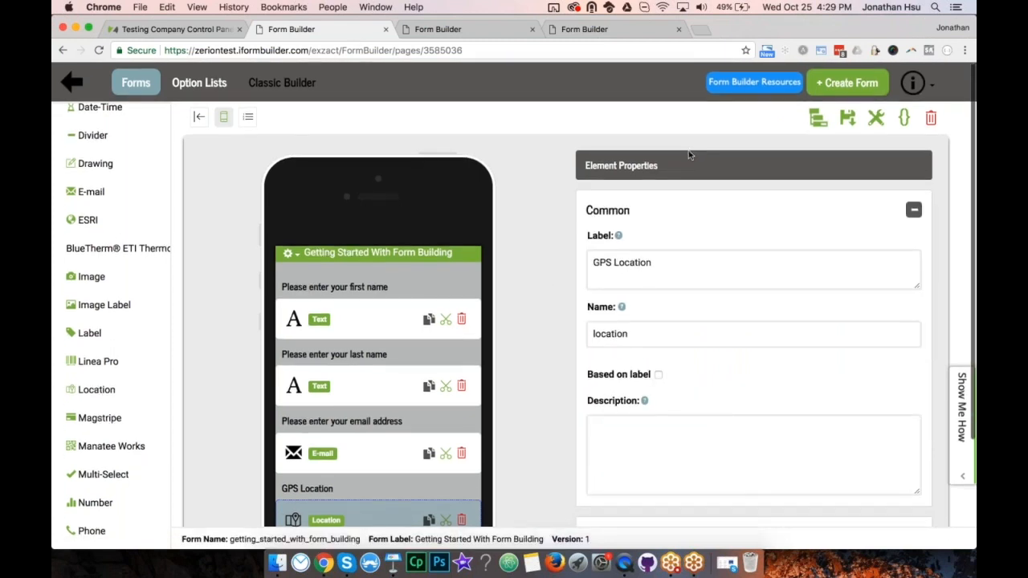
pyautogui.click(298, 50)
pyautogui.press('Return')
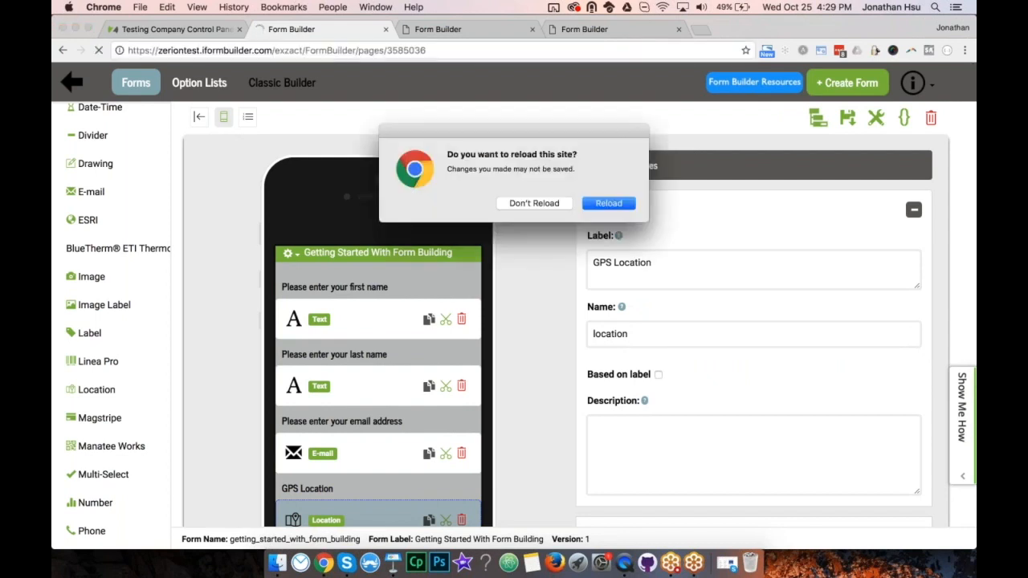
pyautogui.click(537, 204)
pyautogui.click(848, 118)
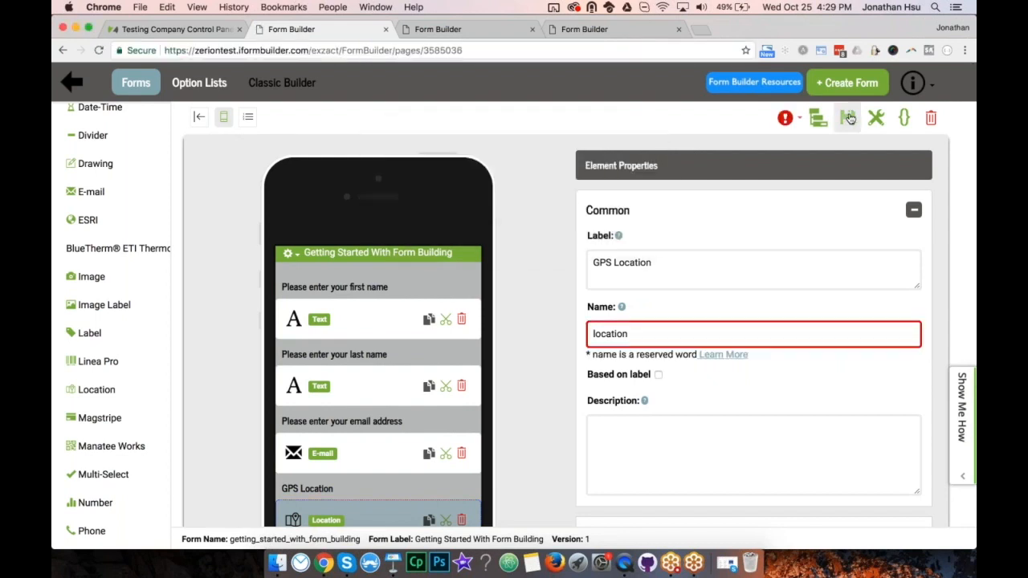
# Read the Reserved Words help article's list of forbidden column names, then return to Form Builder.
pyautogui.click(723, 355)
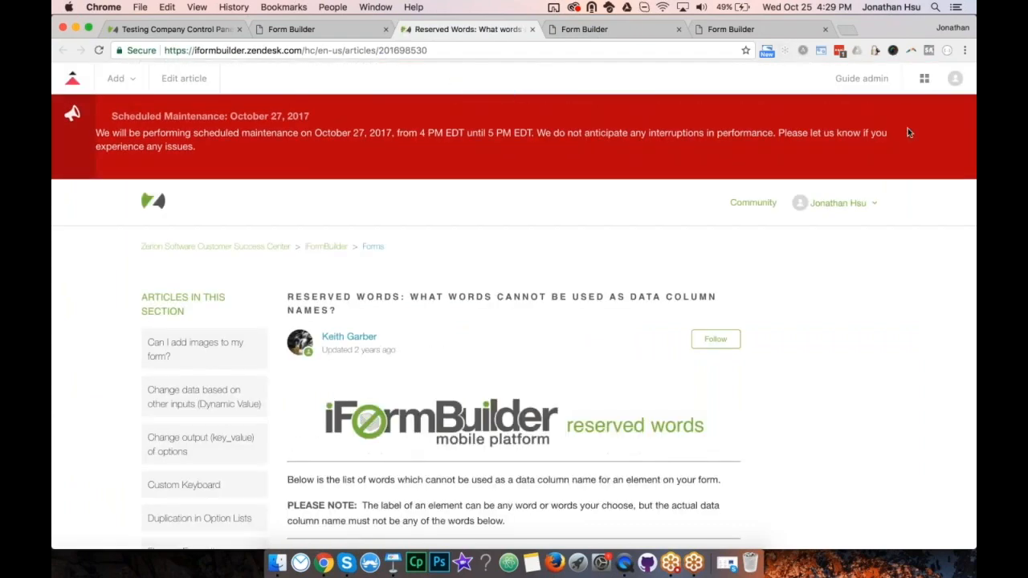
pyautogui.scroll(-10, 568, 353)
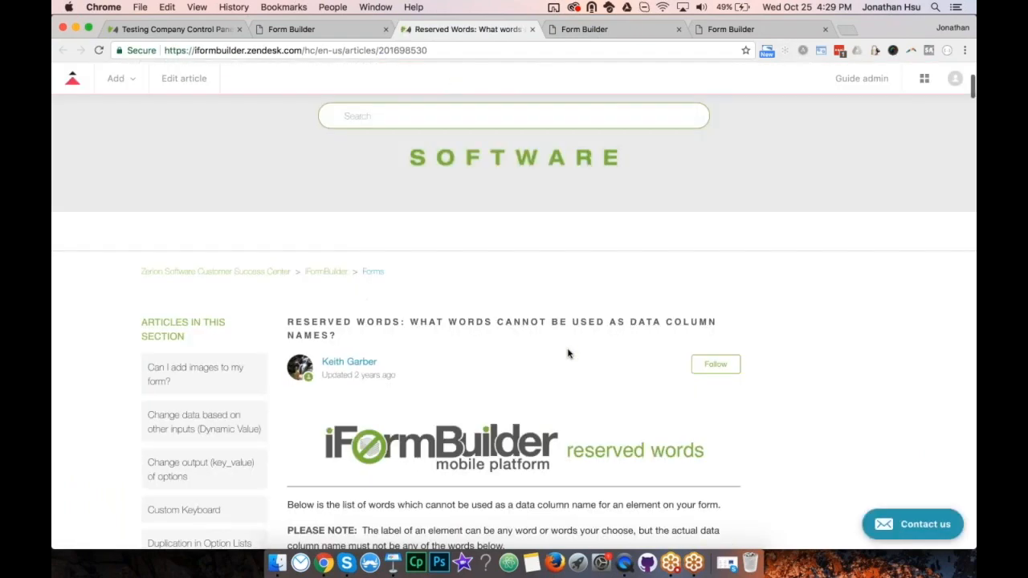
pyautogui.scroll(-2, 567, 353)
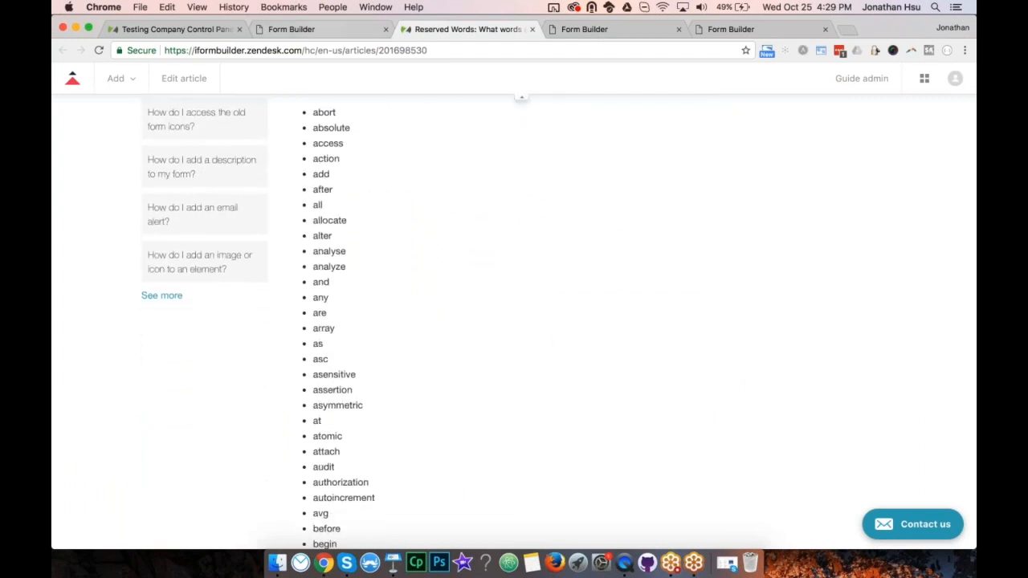
pyautogui.click(301, 29)
# Prefix the element name with 'gps_' to make it gps_location, and save the form.
pyautogui.click(632, 332)
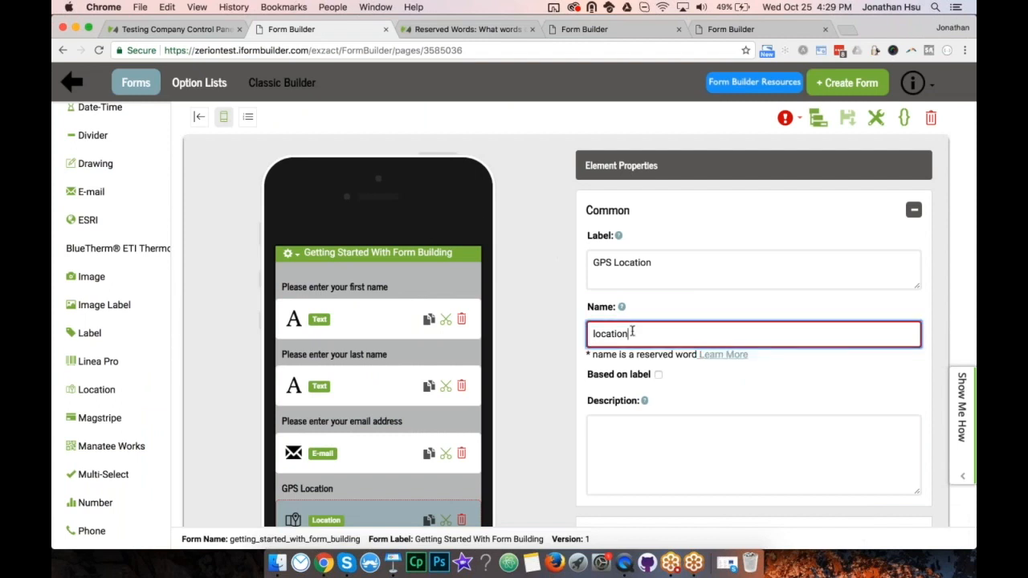
pyautogui.press('super+Left')
pyautogui.write('gps_')
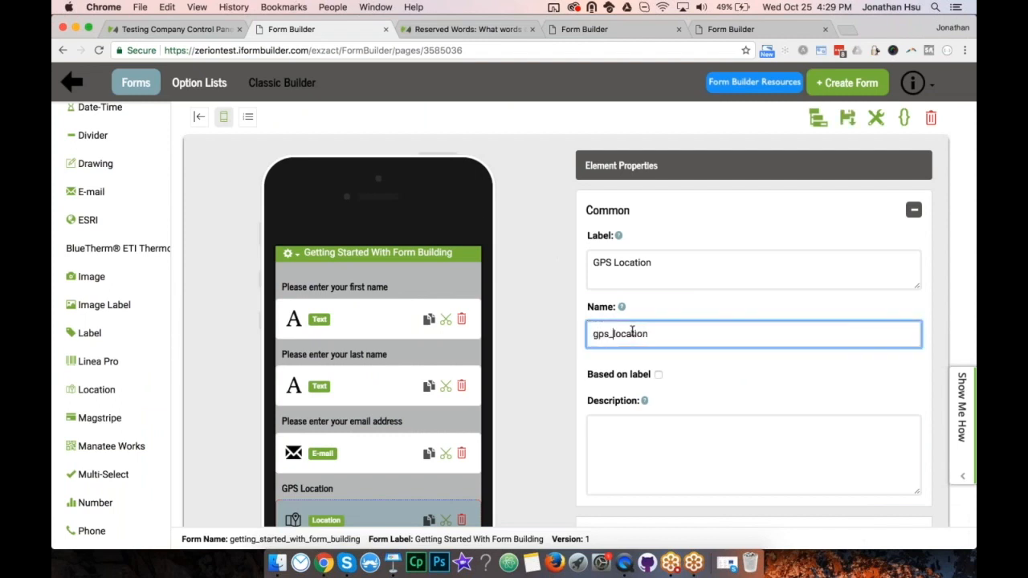
pyautogui.click(848, 119)
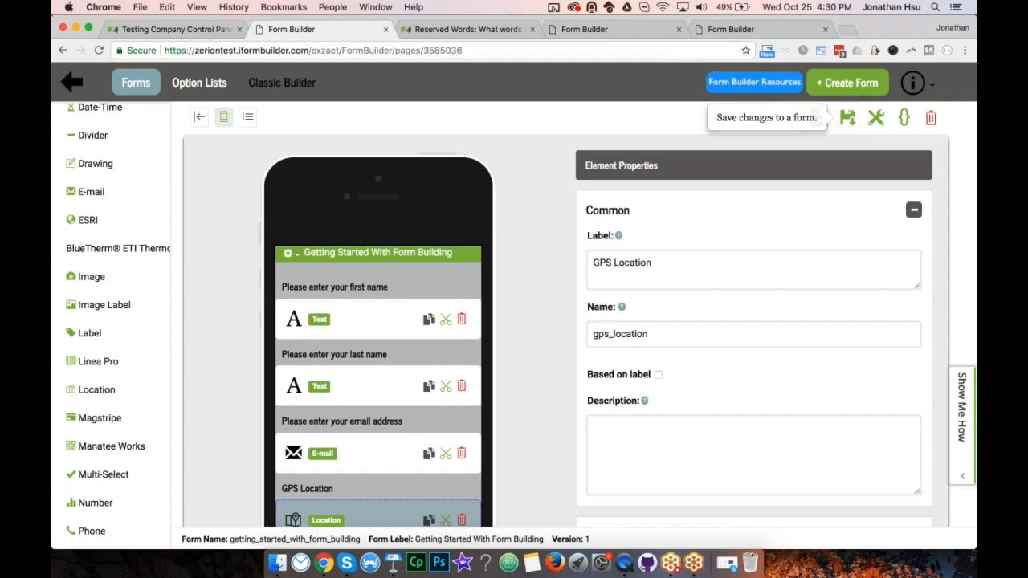
# Show the mirrored iPad through QuickTime, then switch to the Keynote presentation.
pyautogui.click(625, 564)
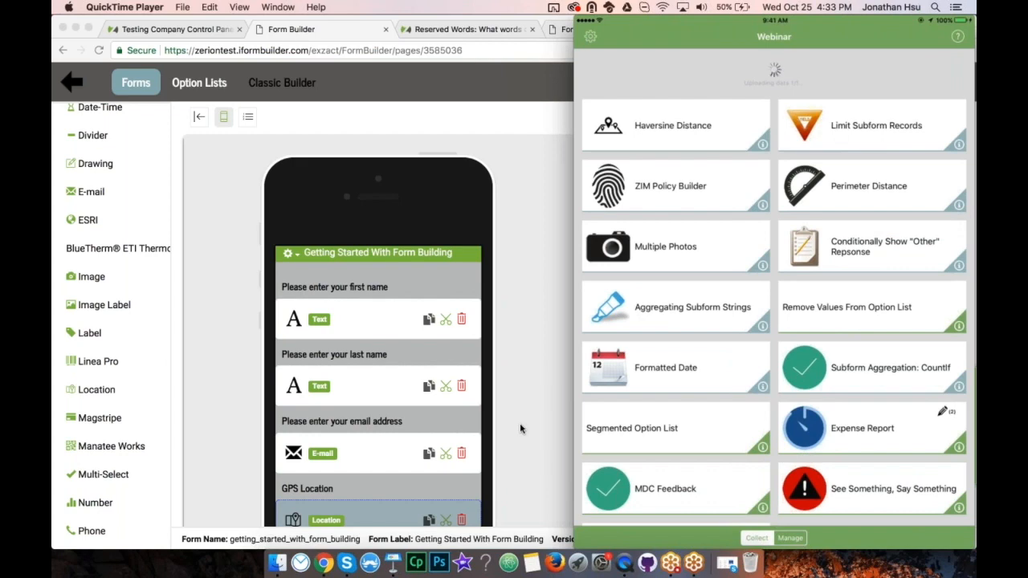
pyautogui.click(392, 564)
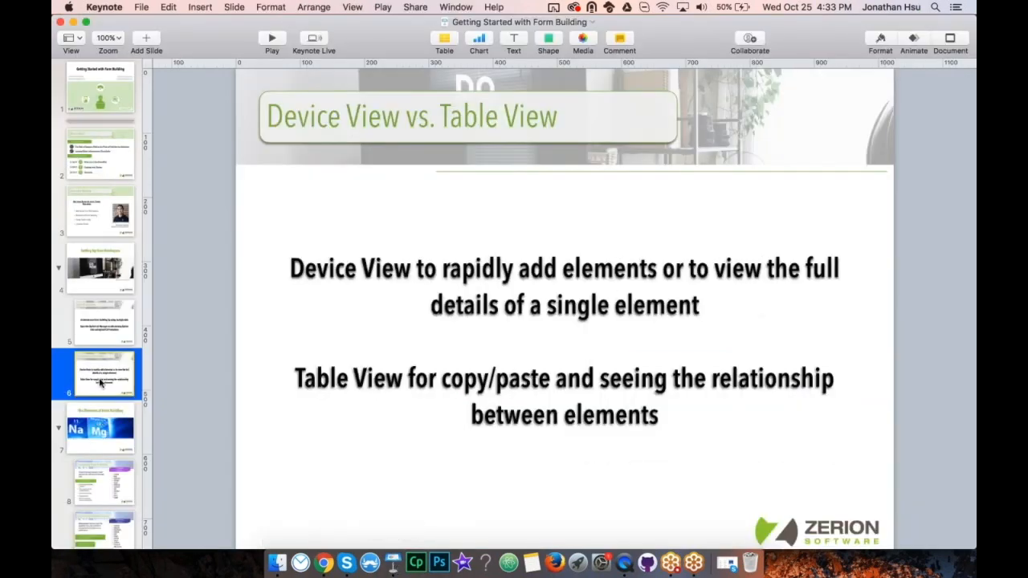
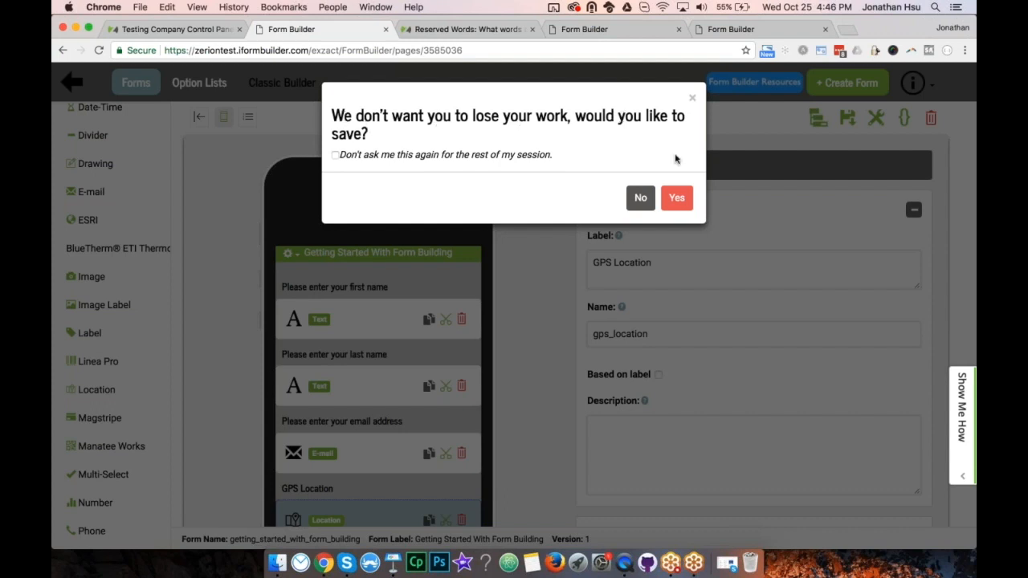
# Confirm the save, then add Divider My Element 4 (my_element_4) beneath GPS Location.
pyautogui.click(677, 201)
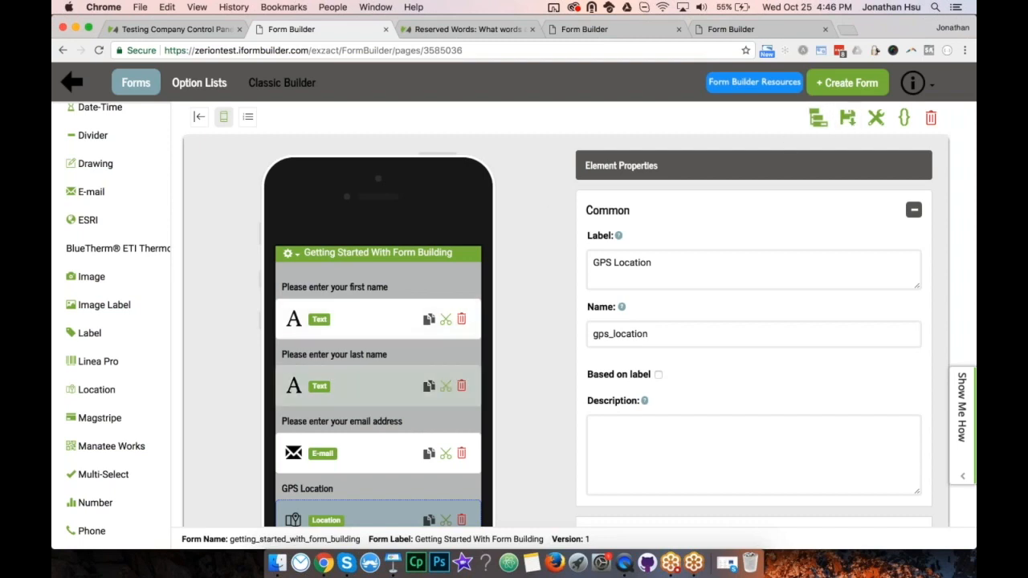
pyautogui.scroll(-3, 377, 385)
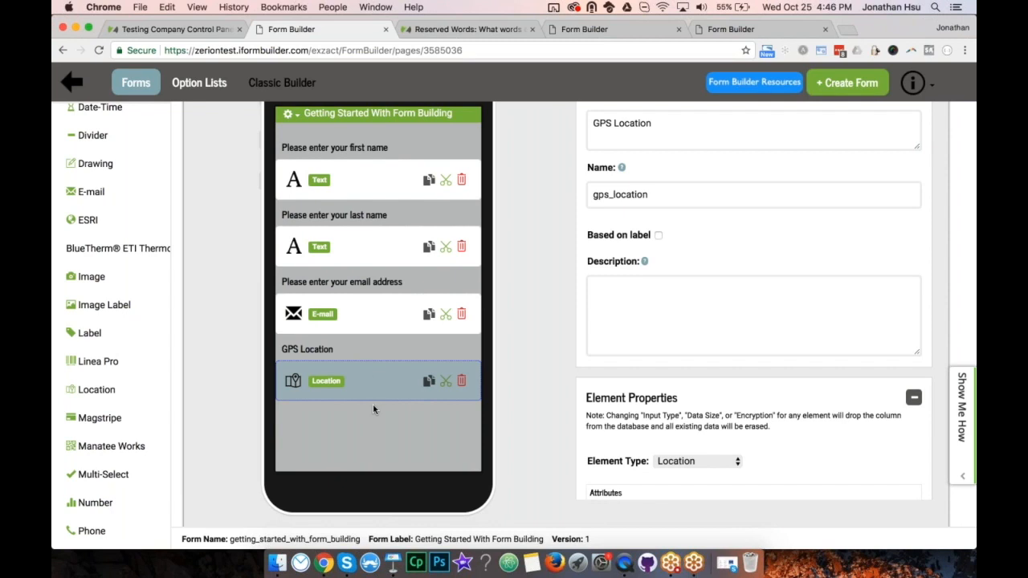
pyautogui.click(92, 135)
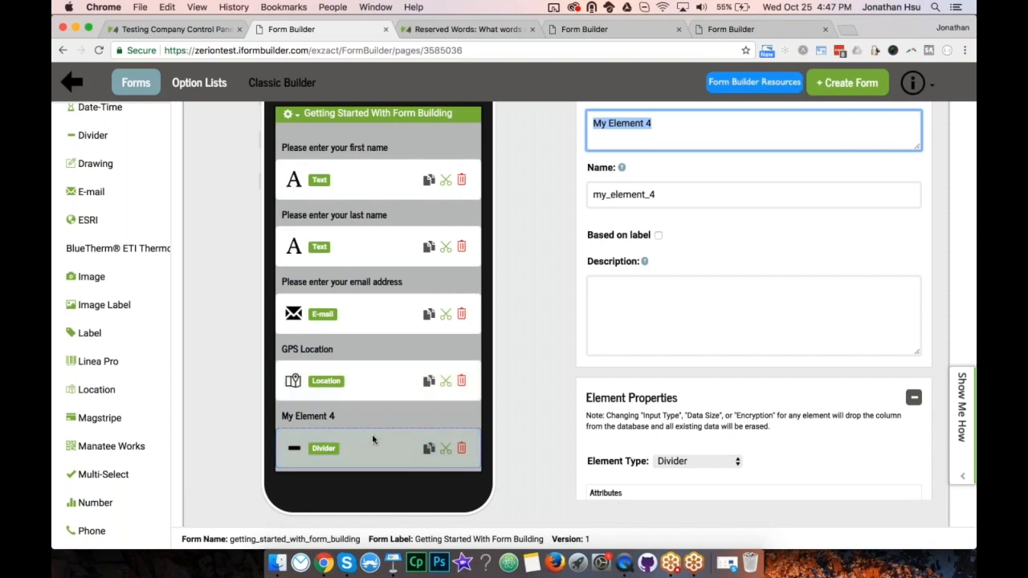
pyautogui.scroll(-1, 371, 439)
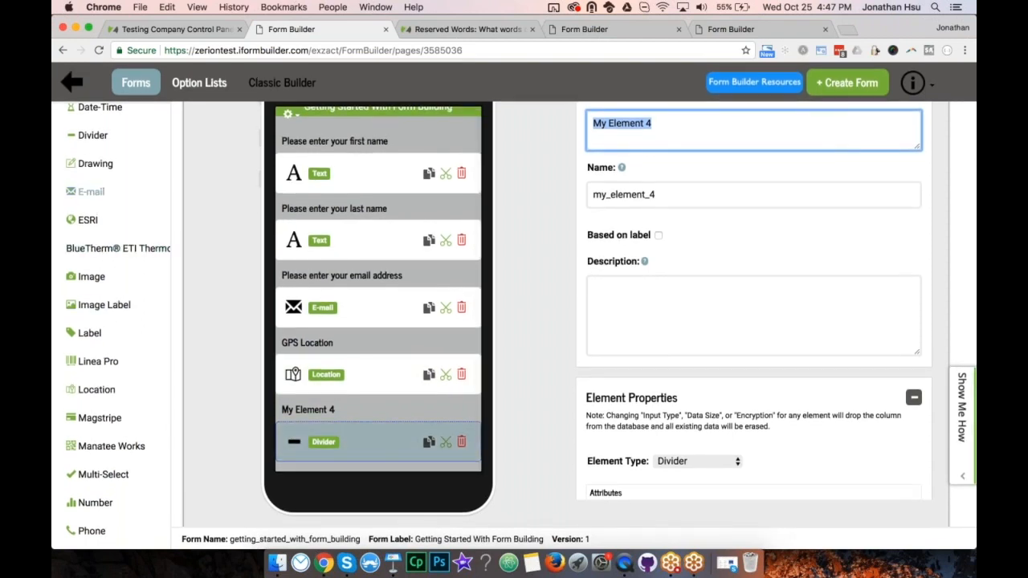
pyautogui.scroll(-5, 97, 405)
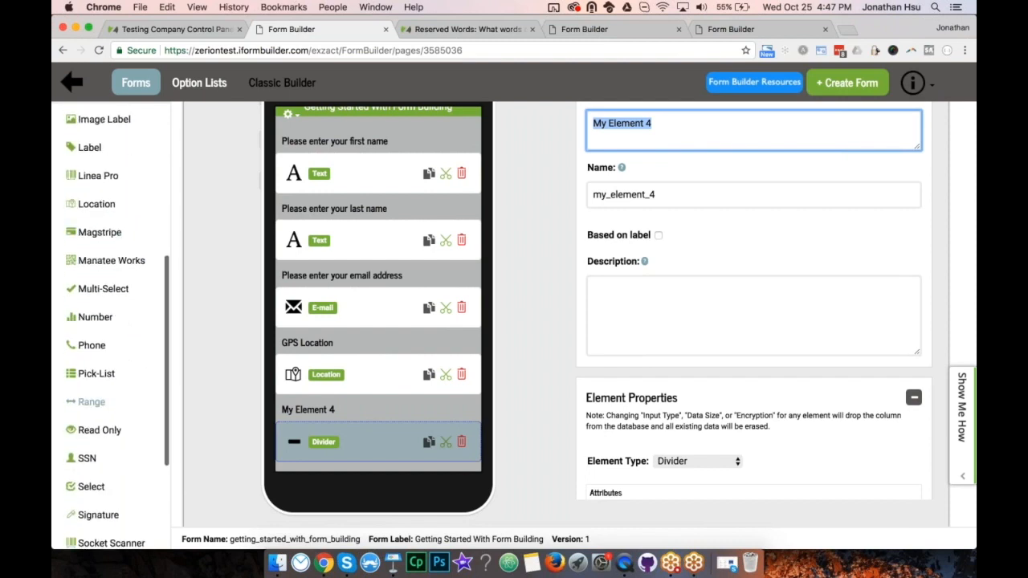
# Add Range 'Rate this webinar on a scale of 1-5' named webinar_rating with high value 5.
pyautogui.click(91, 402)
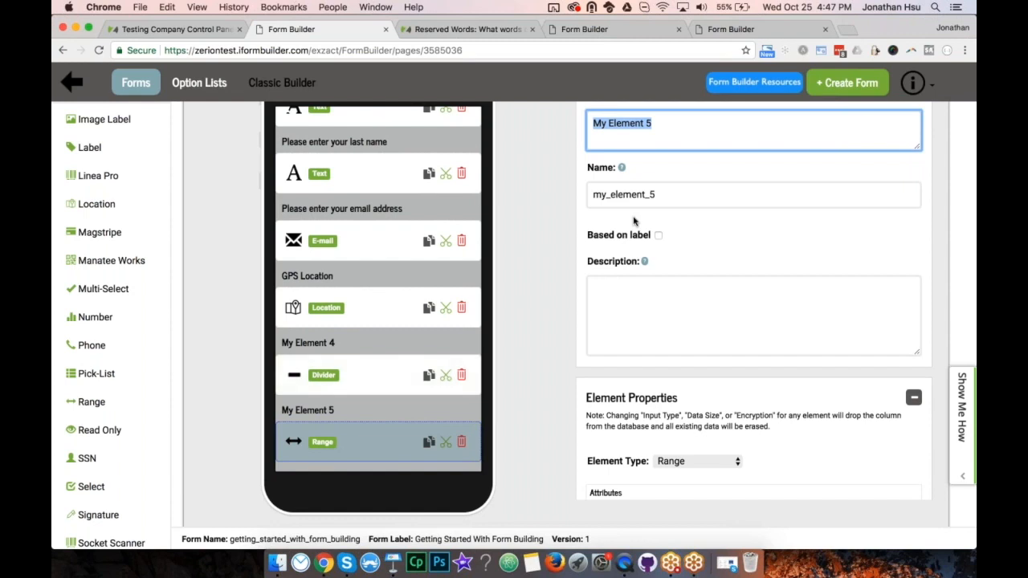
pyautogui.write('Rate this webinar on a scale of 1-5')
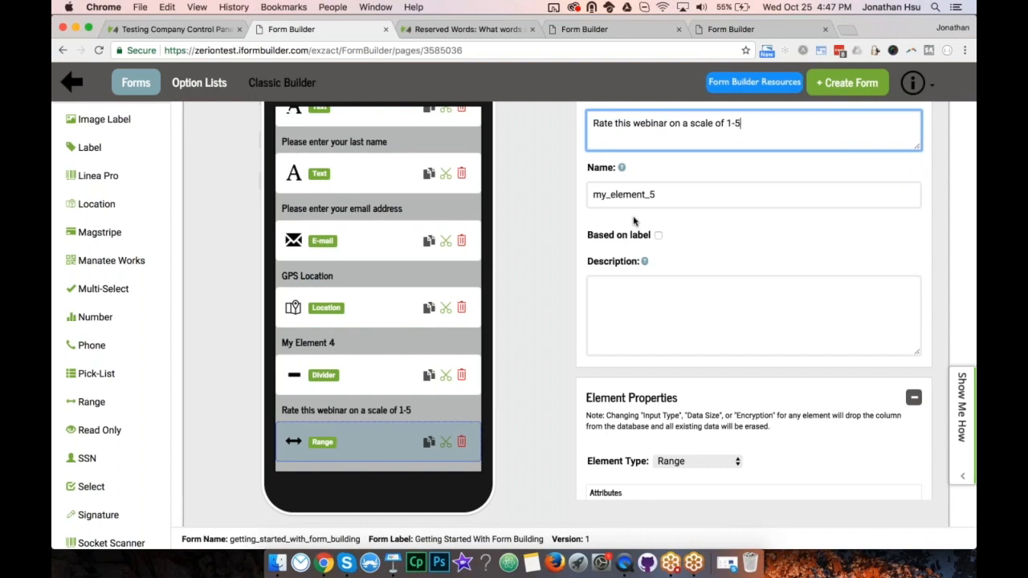
pyautogui.press('Tab')
pyautogui.write('webinar_rating')
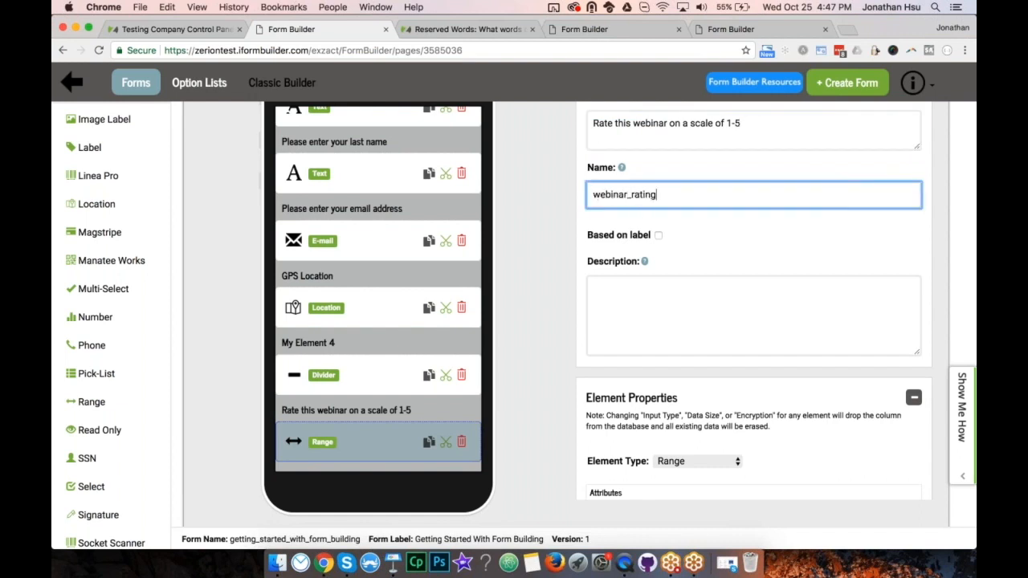
pyautogui.scroll(-5, 675, 327)
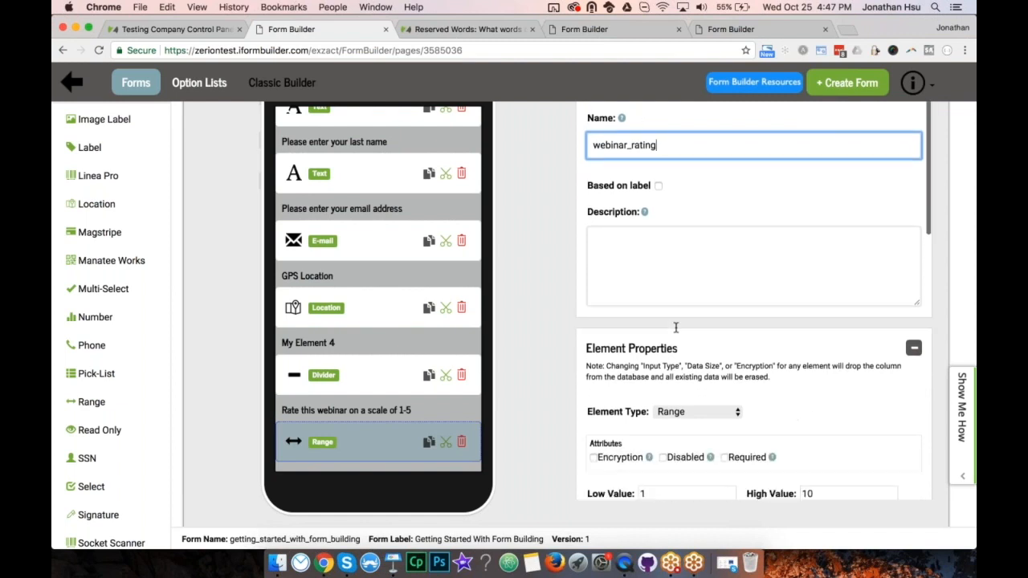
pyautogui.click(674, 373)
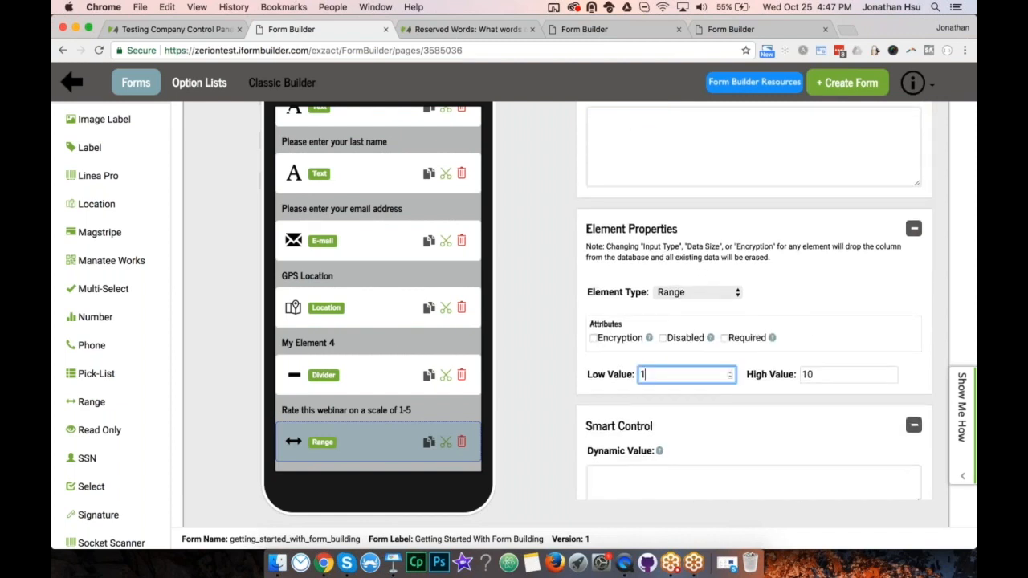
pyautogui.moveTo(817, 372); pyautogui.dragTo(778, 375)
pyautogui.write('5')
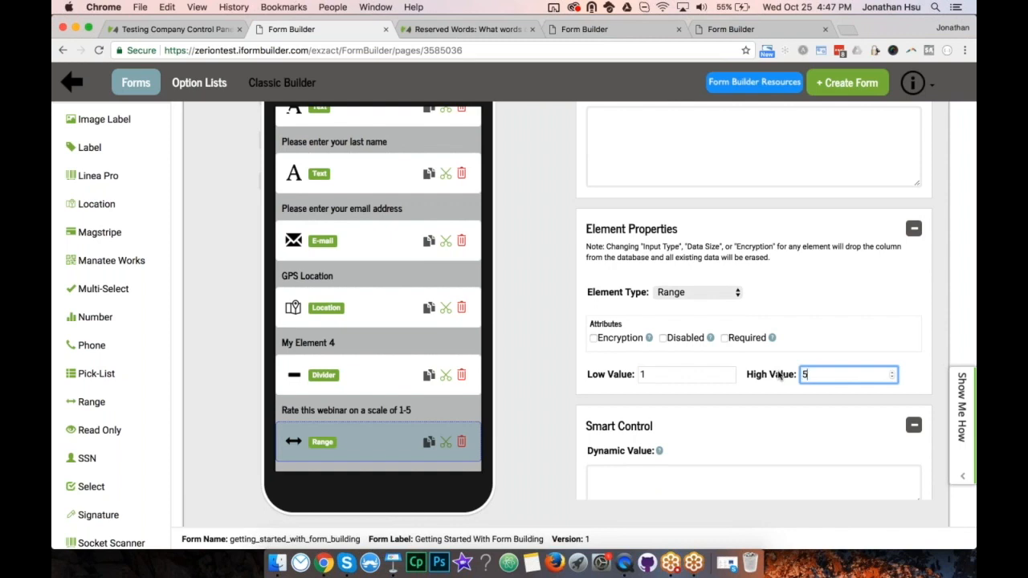
pyautogui.click(529, 334)
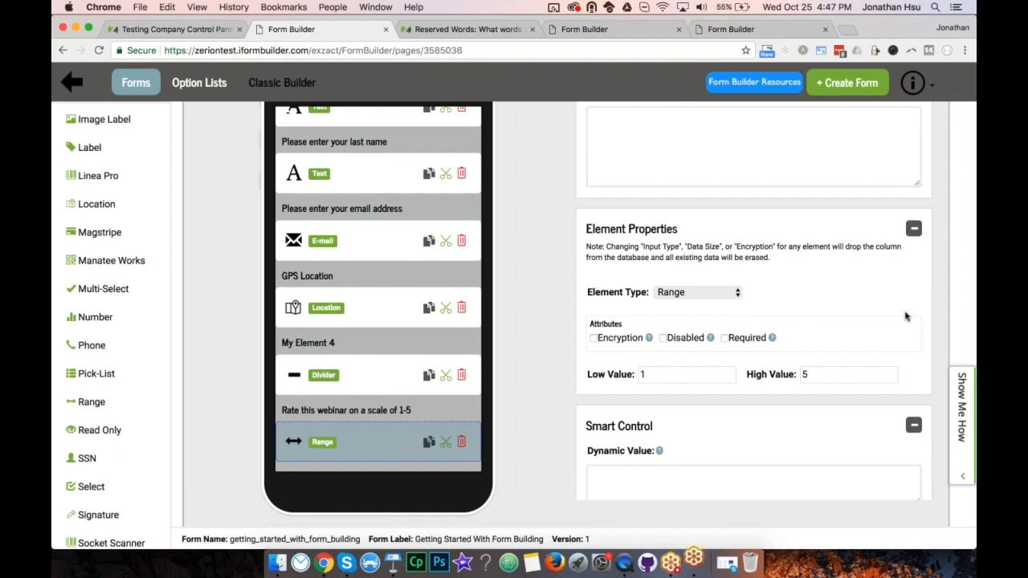
pyautogui.scroll(-3, 926, 335)
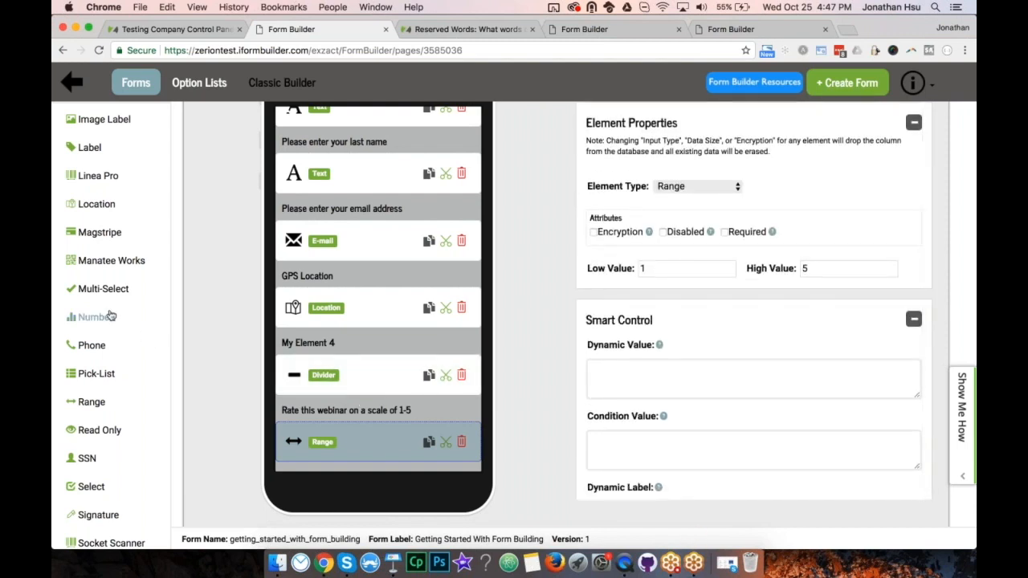
# Add Counter 'Rate the presenter on a scale of 1-5' with data name presenter_rating.
pyautogui.scroll(7, 110, 316)
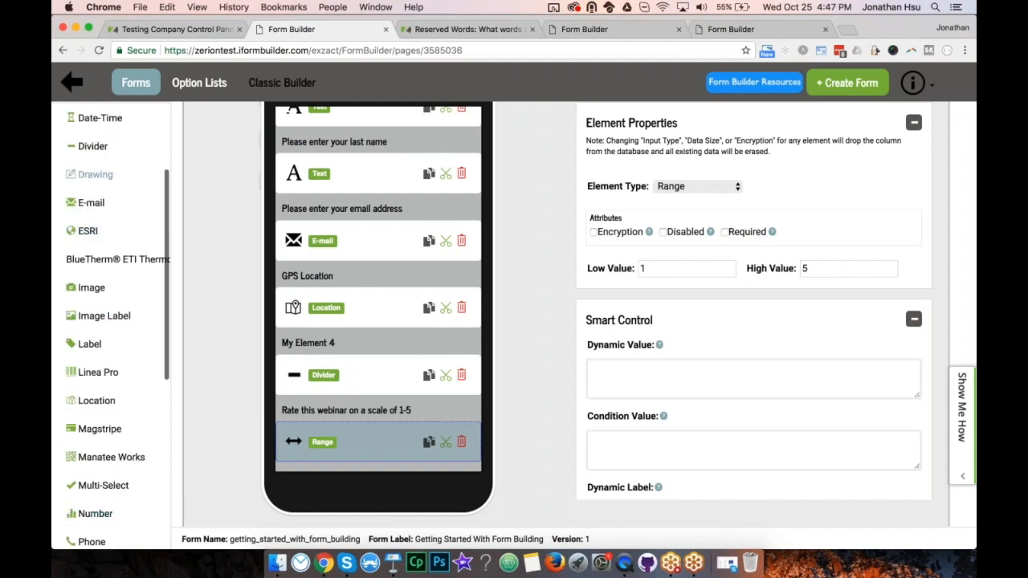
pyautogui.click(97, 155)
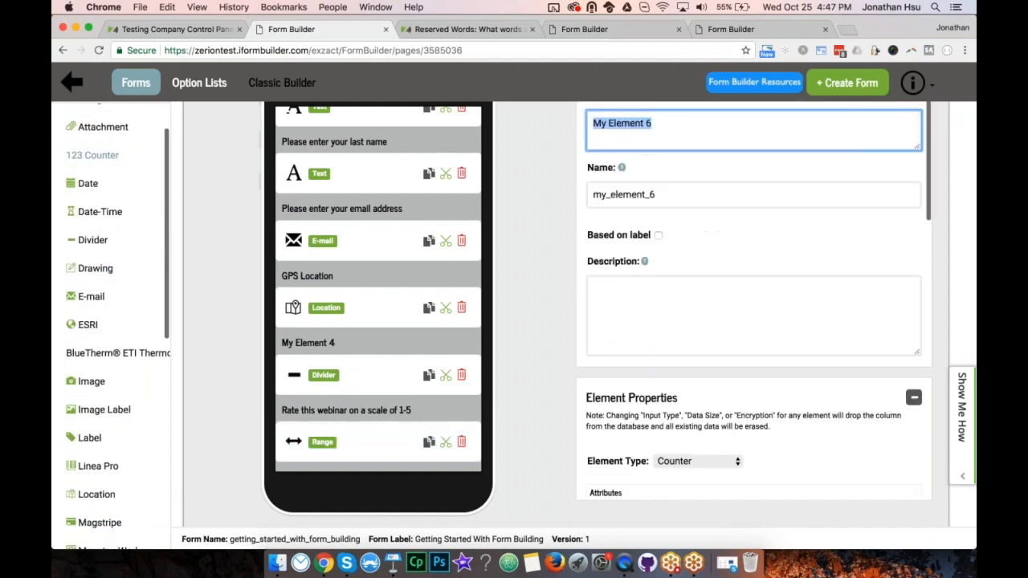
pyautogui.write('Rate')
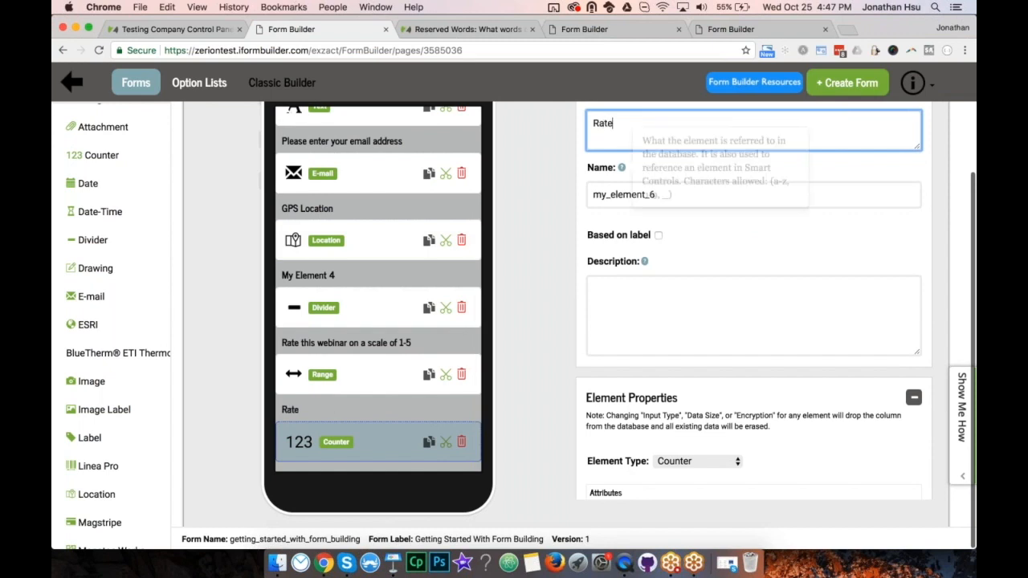
pyautogui.write(' the pr')
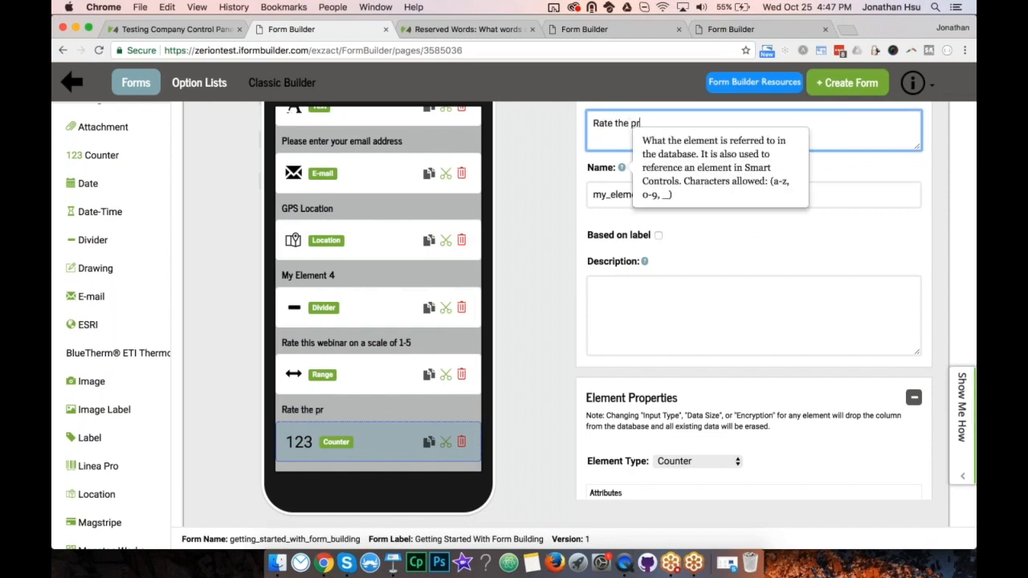
pyautogui.write('esenter on a scale of 1-5')
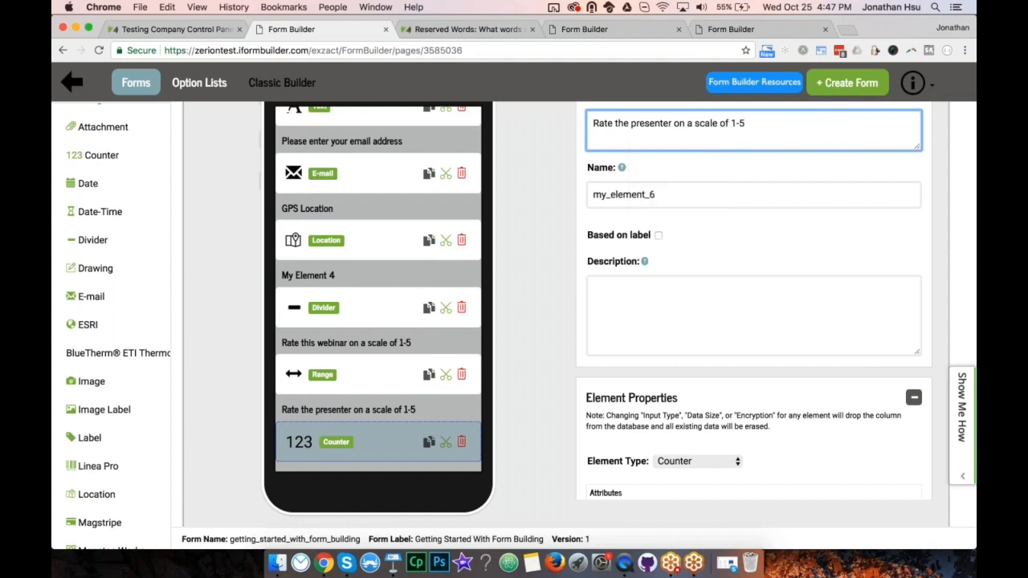
pyautogui.moveTo(657, 195); pyautogui.dragTo(581, 198)
pyautogui.write('presen')
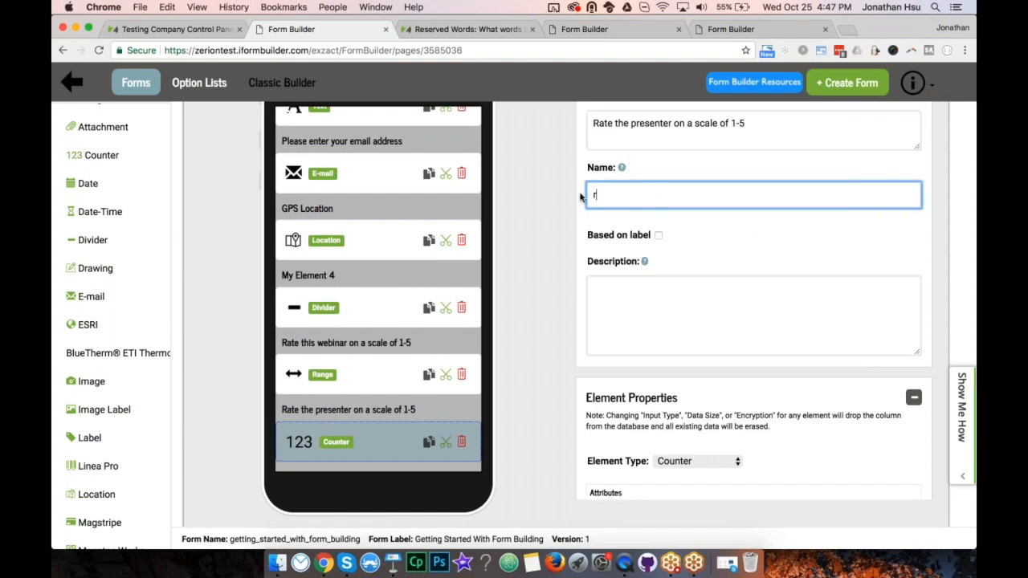
pyautogui.write('ter_rating')
pyautogui.scroll(-5, 796, 331)
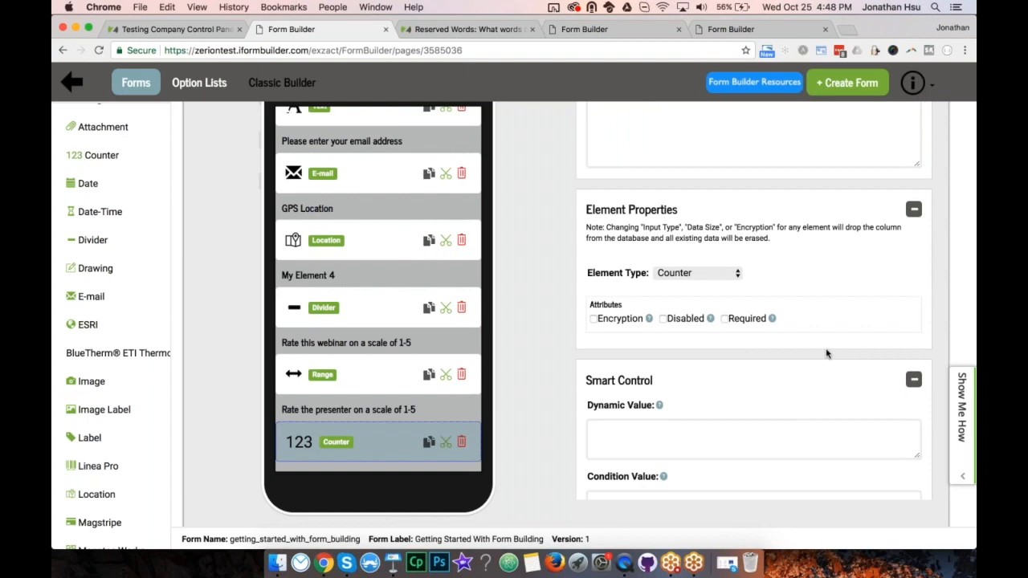
pyautogui.scroll(6, 827, 353)
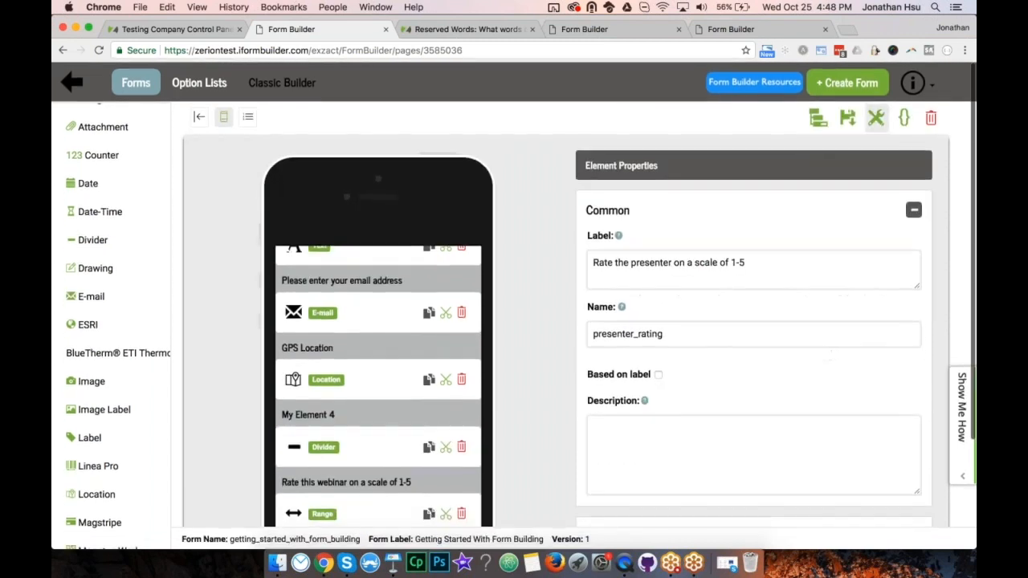
# Save the form, check it on the QuickTime iPad mirror, and return to the form builder.
pyautogui.click(848, 120)
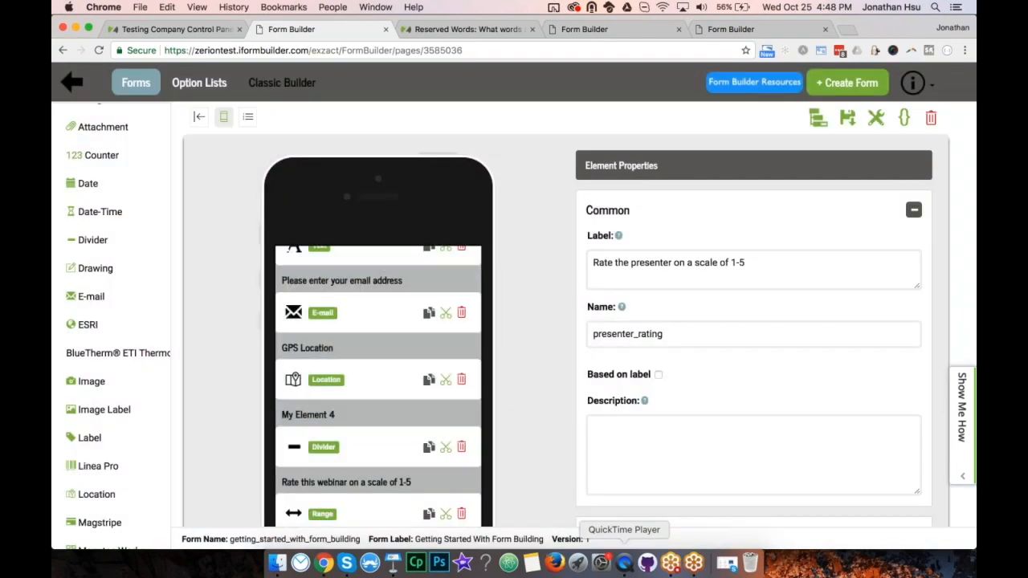
pyautogui.click(624, 562)
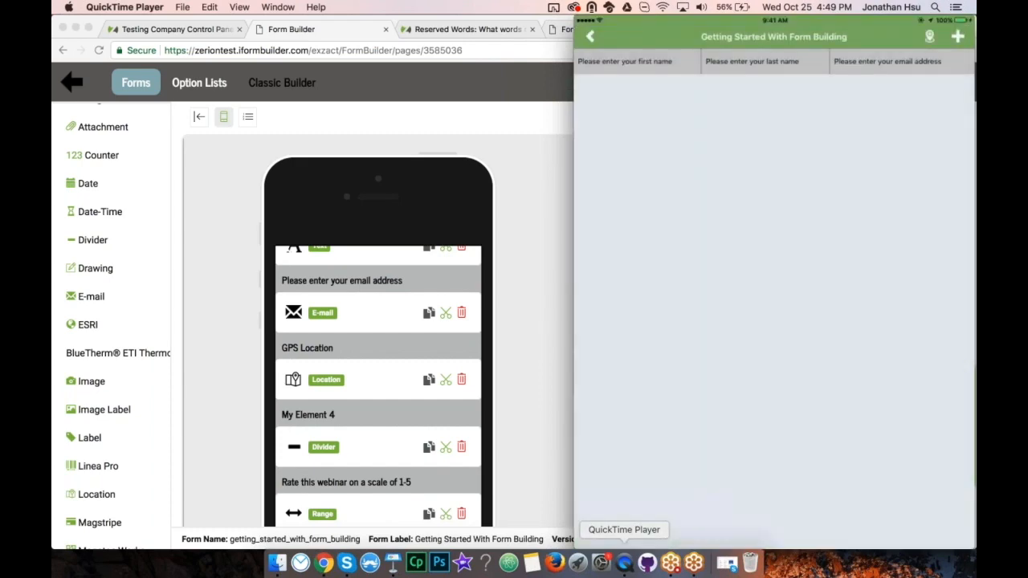
pyautogui.click(520, 458)
pyautogui.scroll(-4, 450, 451)
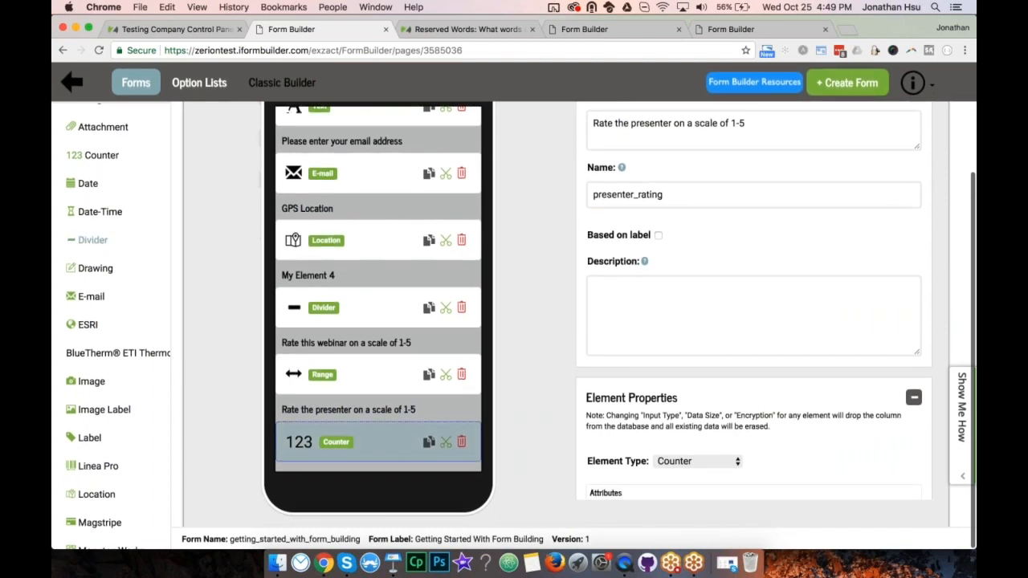
# Add Divider My Element 7 and a Select 'Are you a current user?' named current_user.
pyautogui.click(94, 244)
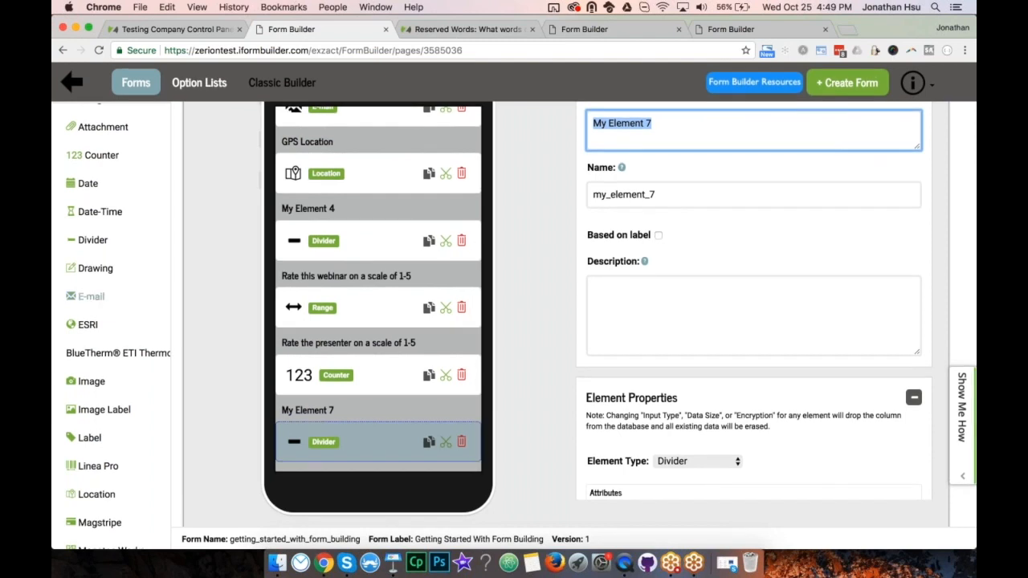
pyautogui.scroll(-3, 100, 409)
pyautogui.scroll(-7, 100, 389)
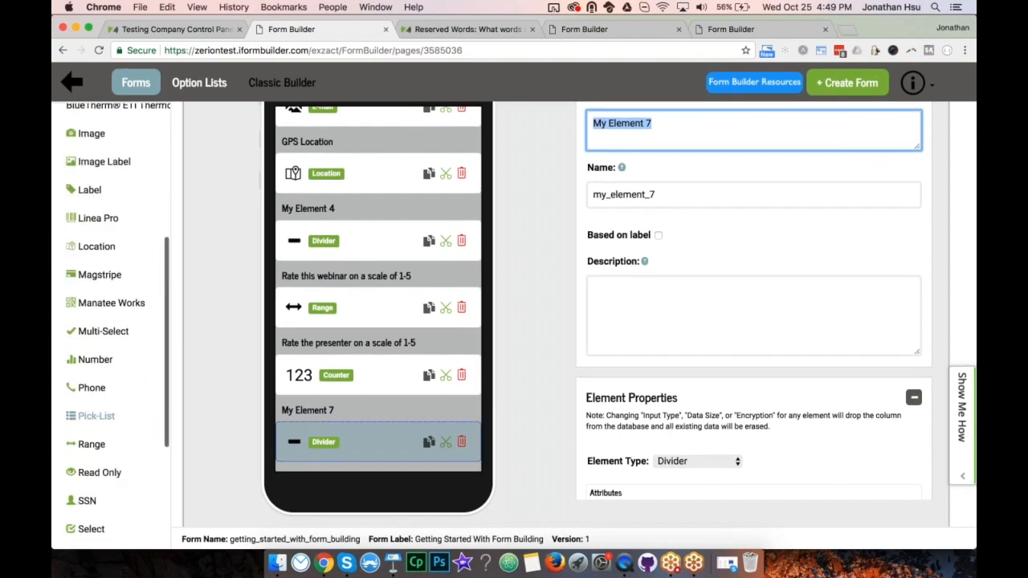
pyautogui.click(91, 388)
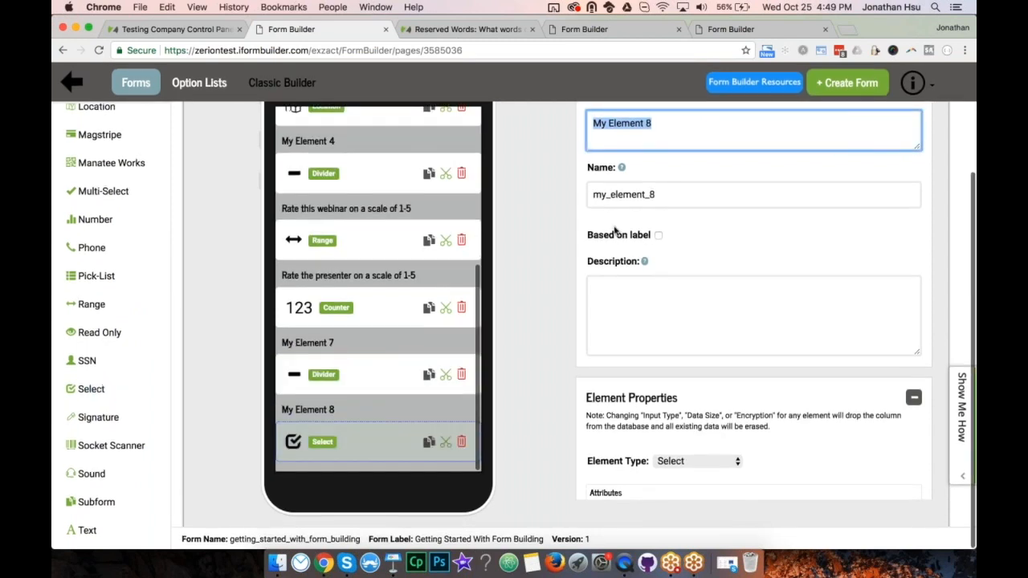
pyautogui.write('Are you a current user?')
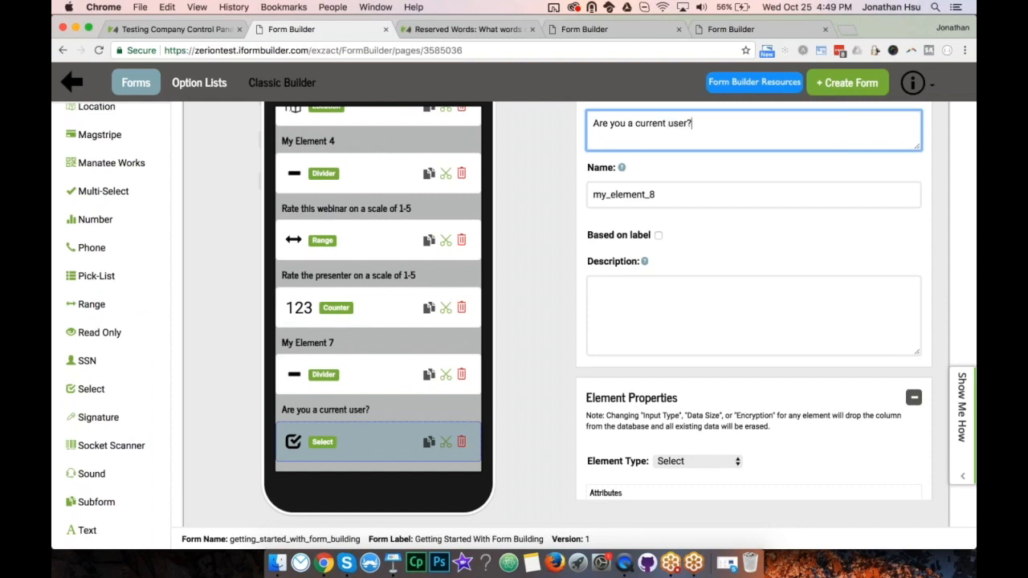
pyautogui.press('Tab')
pyautogui.write('current_user')
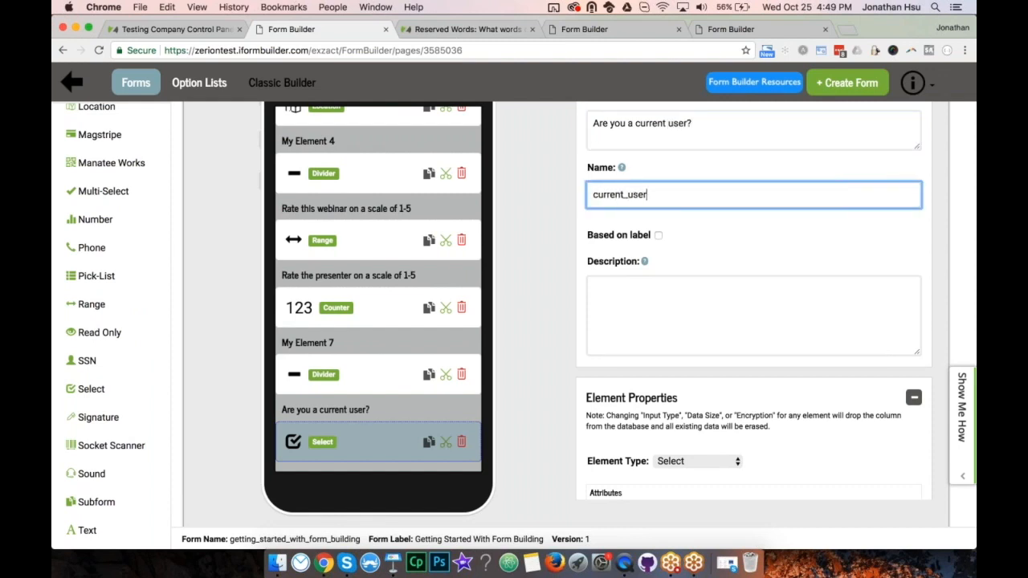
pyautogui.scroll(-5, 753, 301)
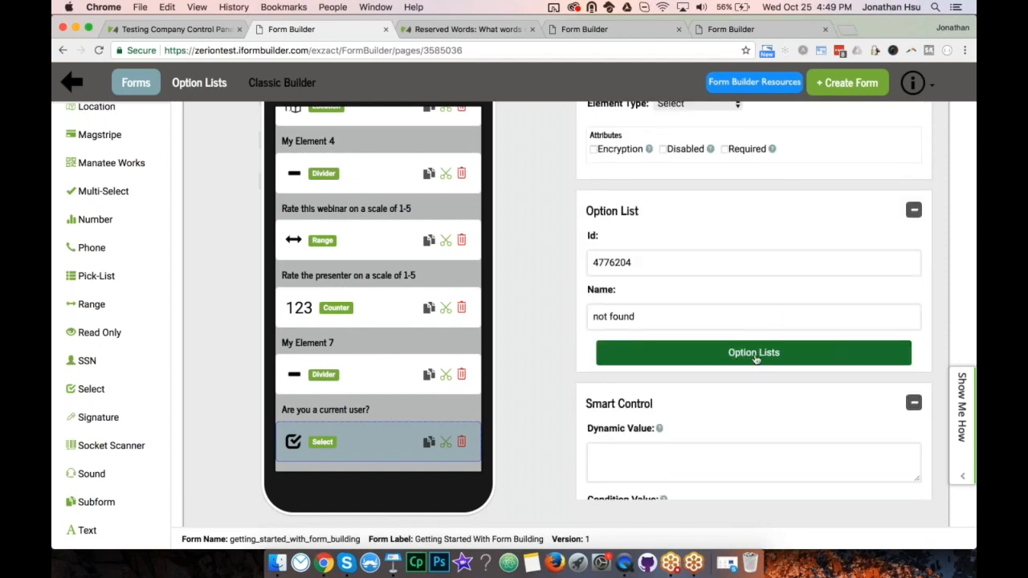
pyautogui.click(754, 353)
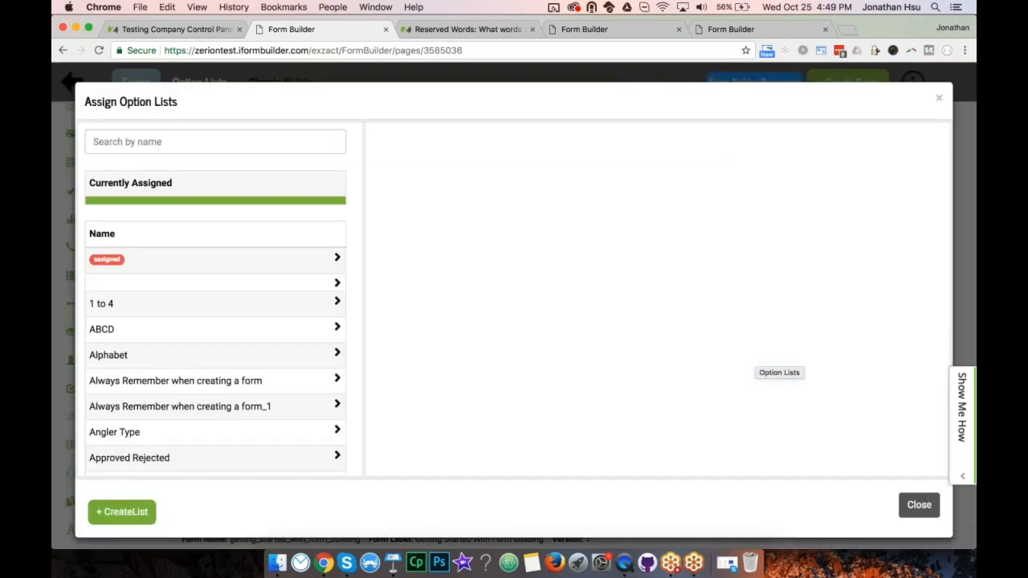
# Create a new option list named 'Webinar Yes No'.
pyautogui.click(121, 512)
pyautogui.click(121, 514)
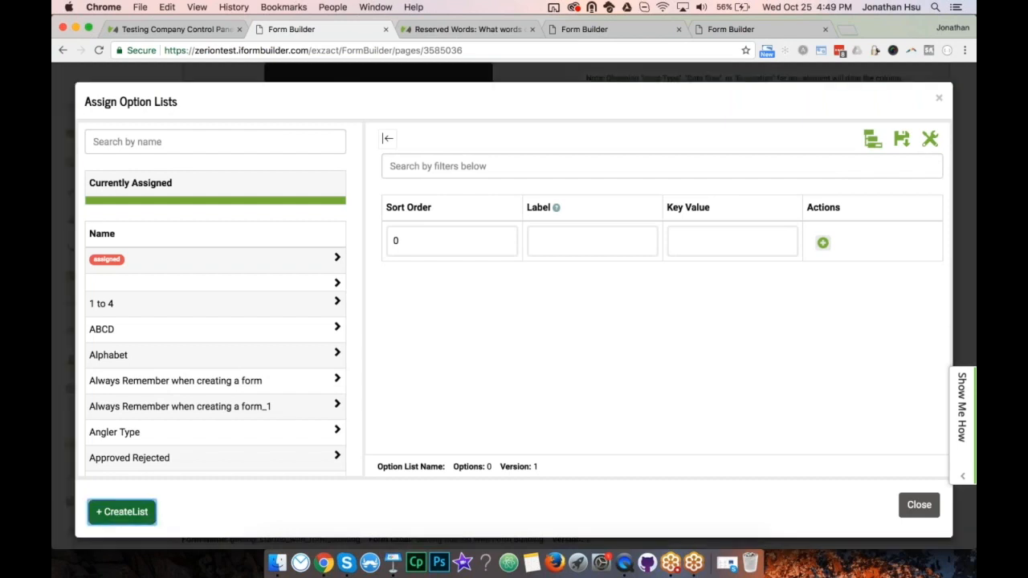
pyautogui.click(432, 192)
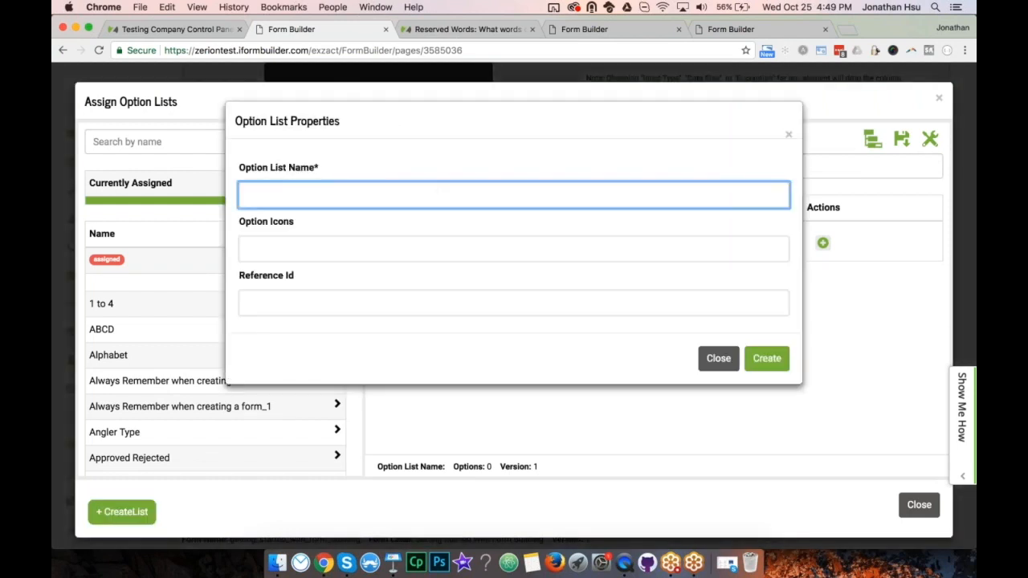
pyautogui.write('Webinar Yes No')
pyautogui.click(767, 358)
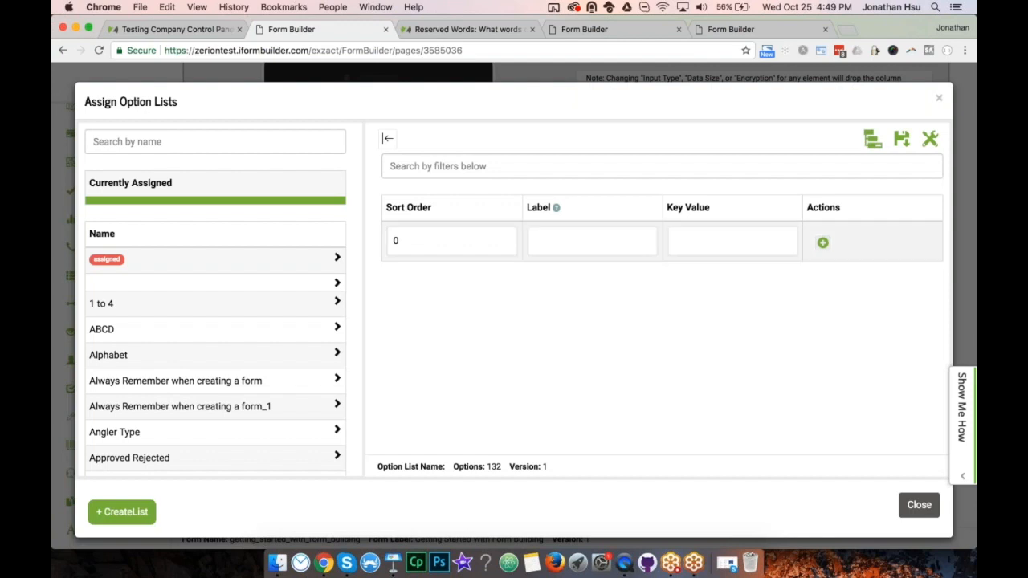
# Add the options Yes and No to the list and save it.
pyautogui.click(573, 240)
pyautogui.click(698, 240)
pyautogui.click(617, 242)
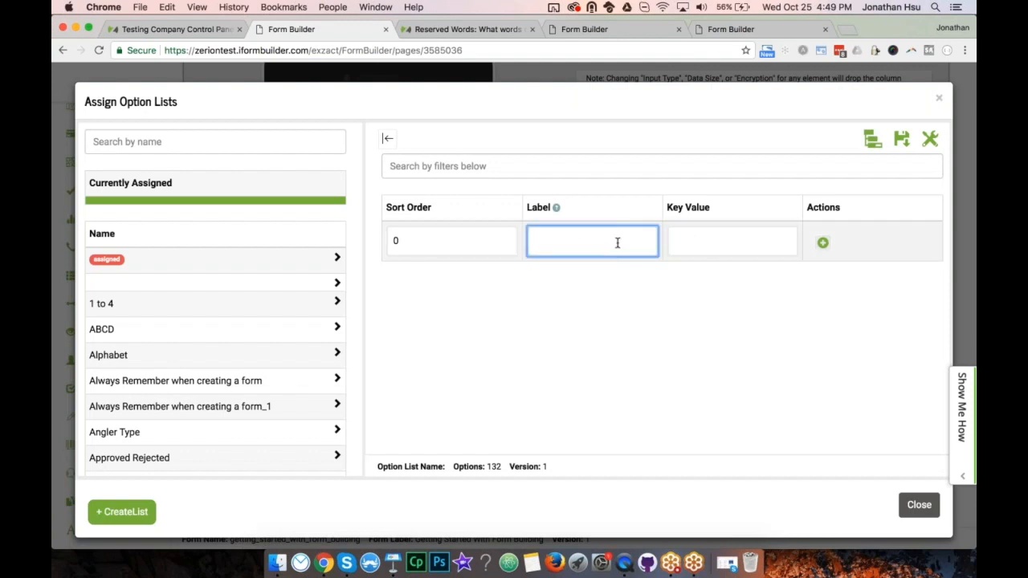
pyautogui.write('Yes')
pyautogui.click(823, 245)
pyautogui.click(814, 238)
pyautogui.write('No')
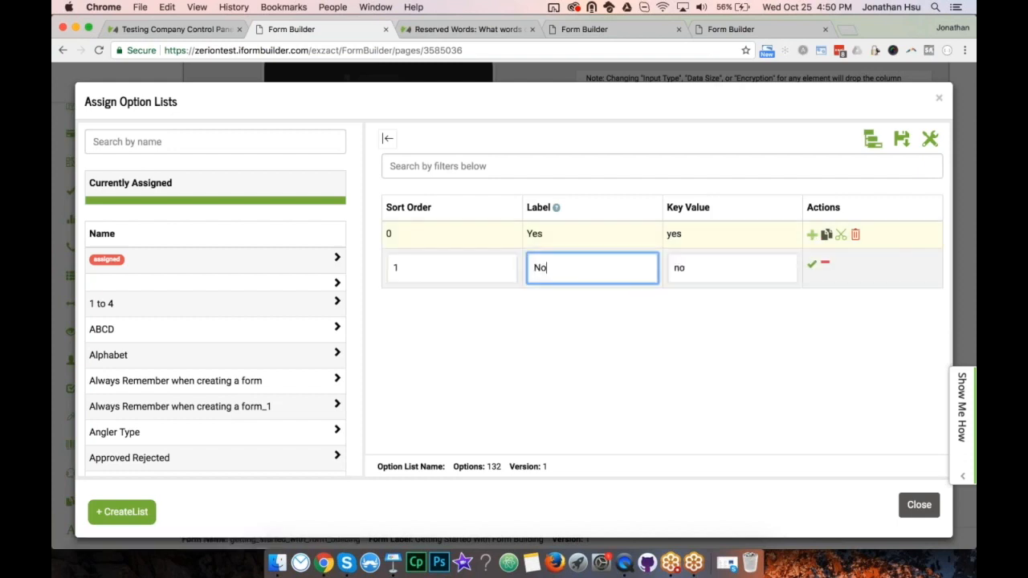
pyautogui.click(812, 265)
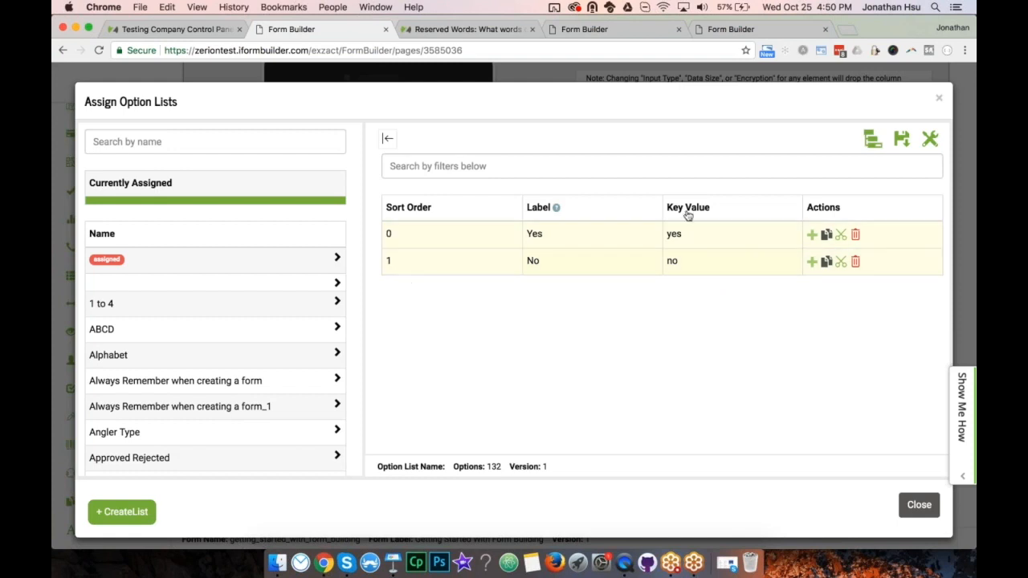
pyautogui.click(903, 142)
# Search option lists for 'webinar' and reopen the Webinar Yes No list.
pyautogui.click(182, 137)
pyautogui.write('webinar')
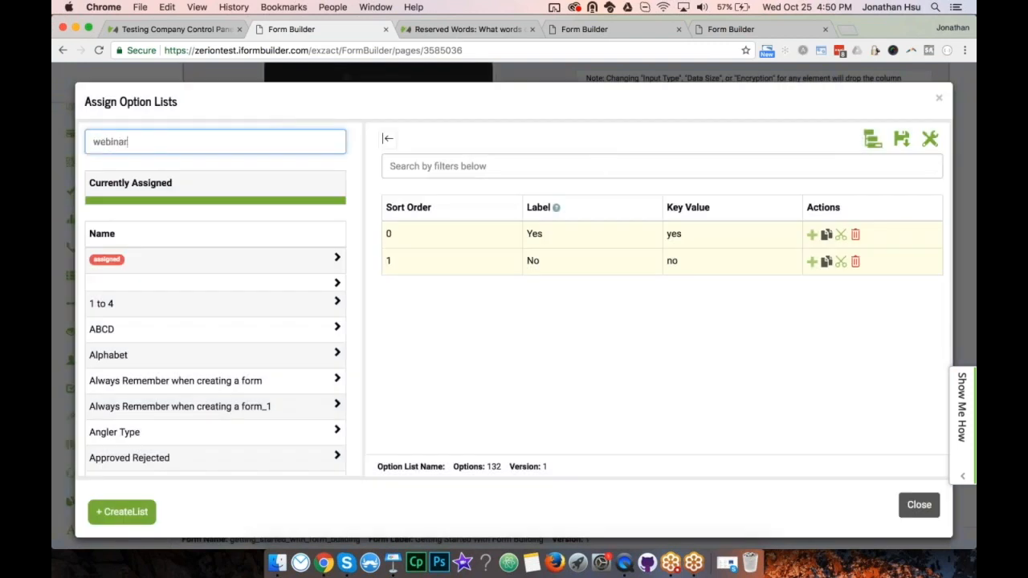
pyautogui.click(137, 286)
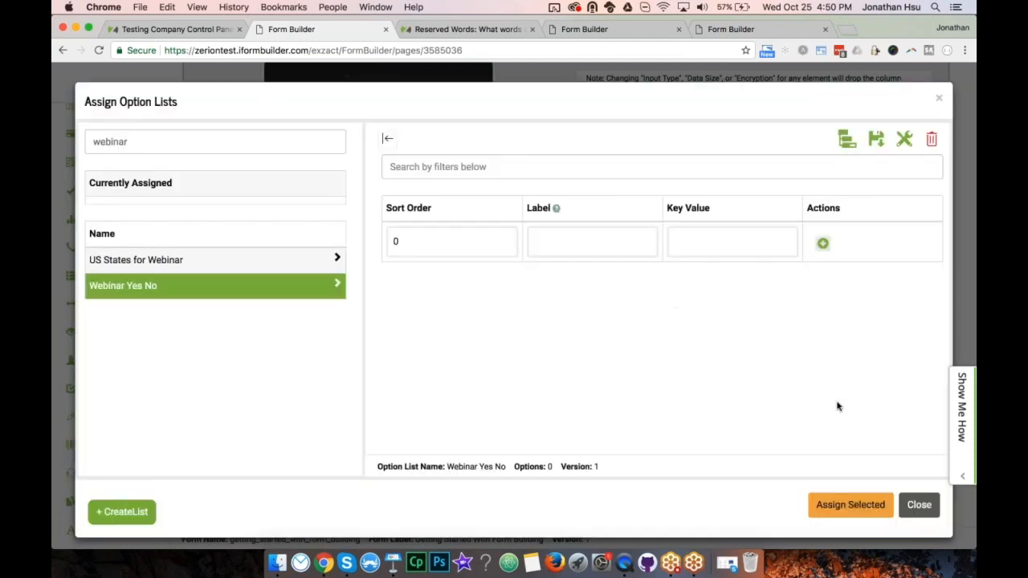
pyautogui.click(263, 266)
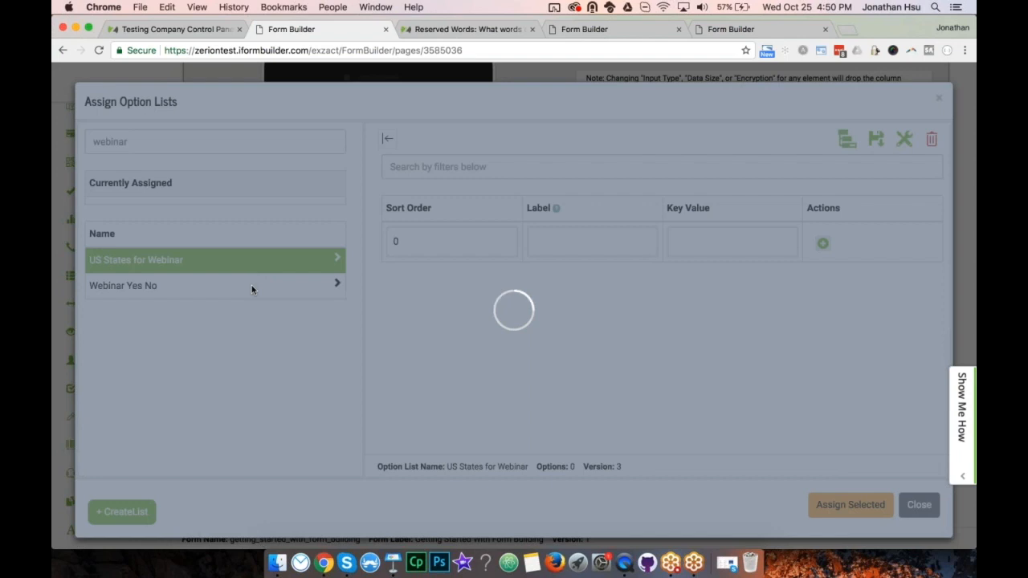
pyautogui.click(251, 287)
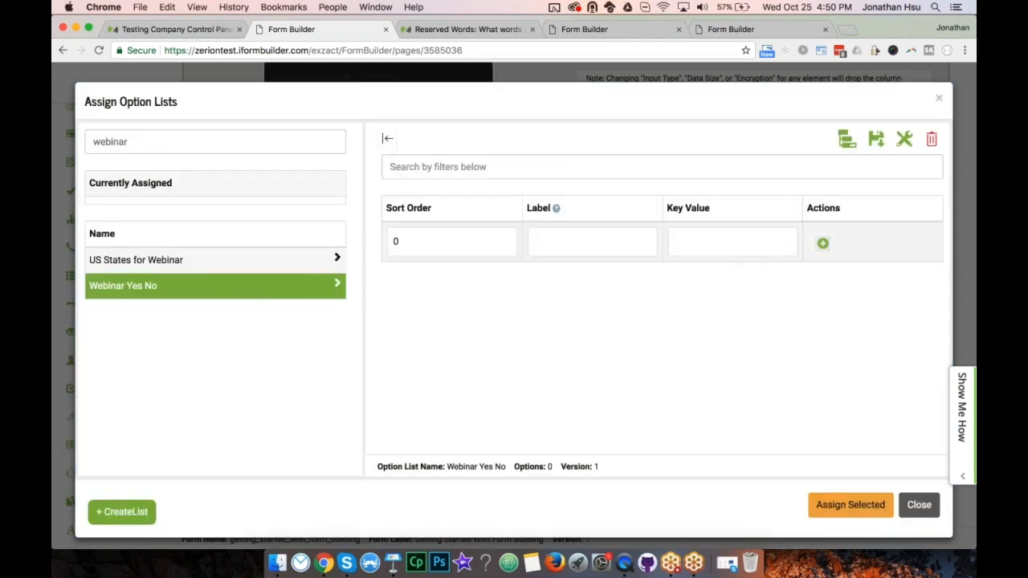
# Re-enter Yes and No, save, assign the list to the question, and add a Pick List.
pyautogui.click(578, 242)
pyautogui.write('Yes')
pyautogui.click(822, 242)
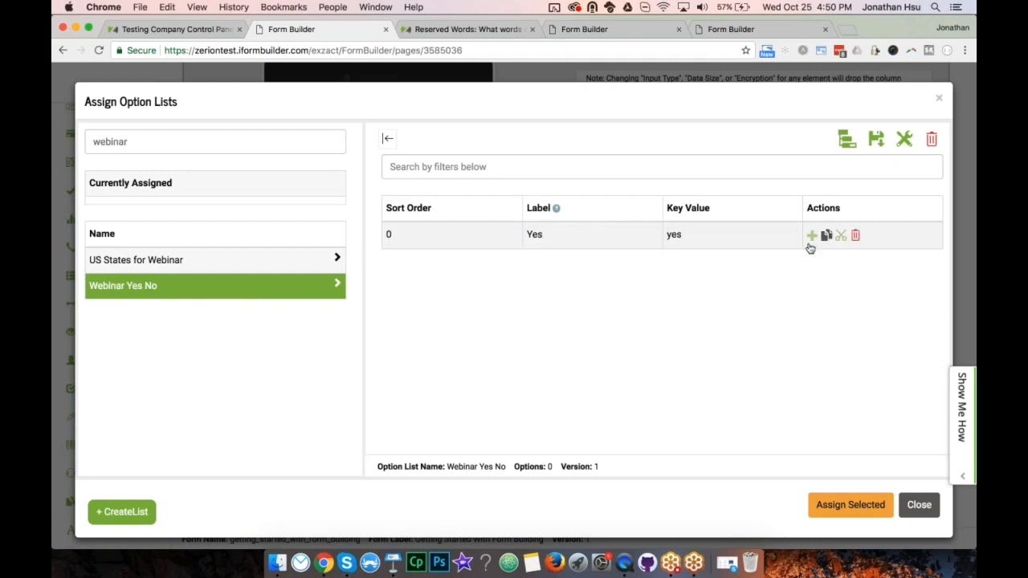
pyautogui.click(811, 235)
pyautogui.write('No')
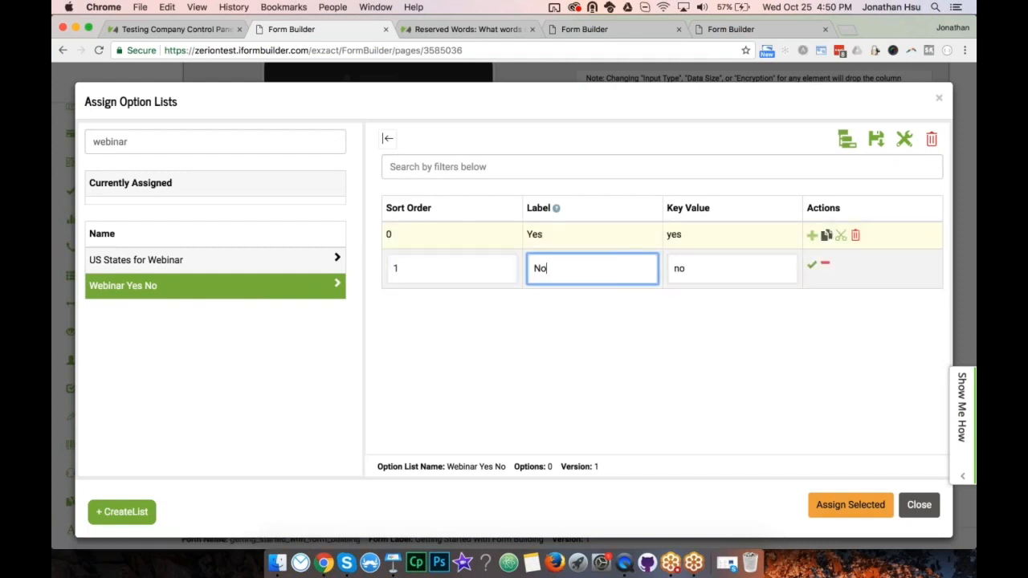
pyautogui.click(813, 266)
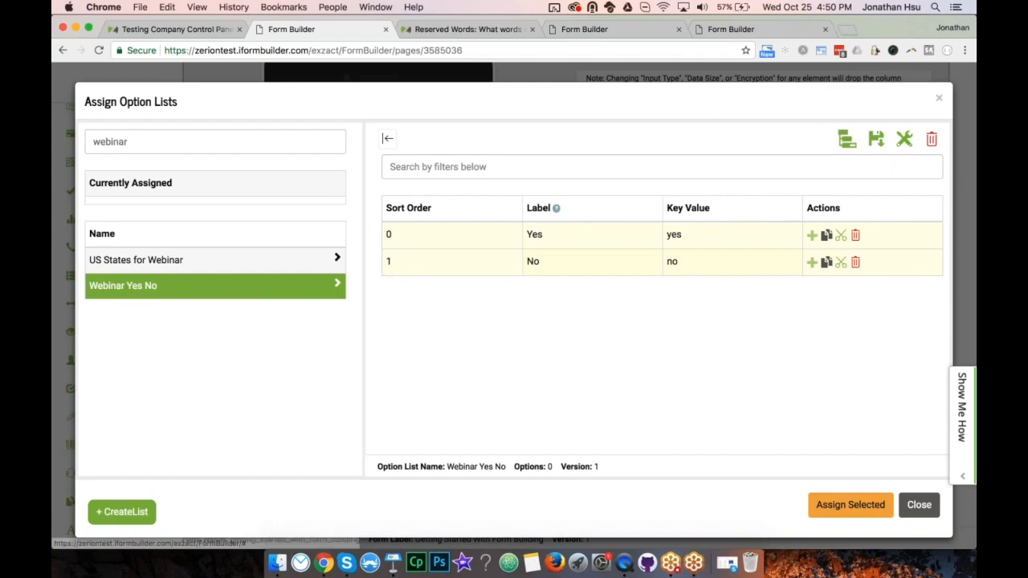
pyautogui.click(876, 139)
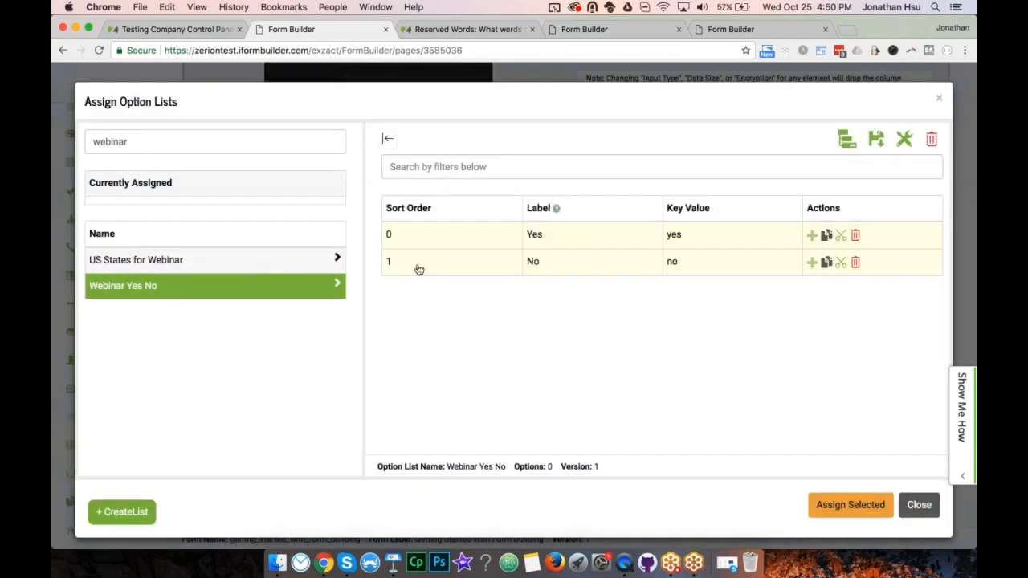
pyautogui.click(842, 514)
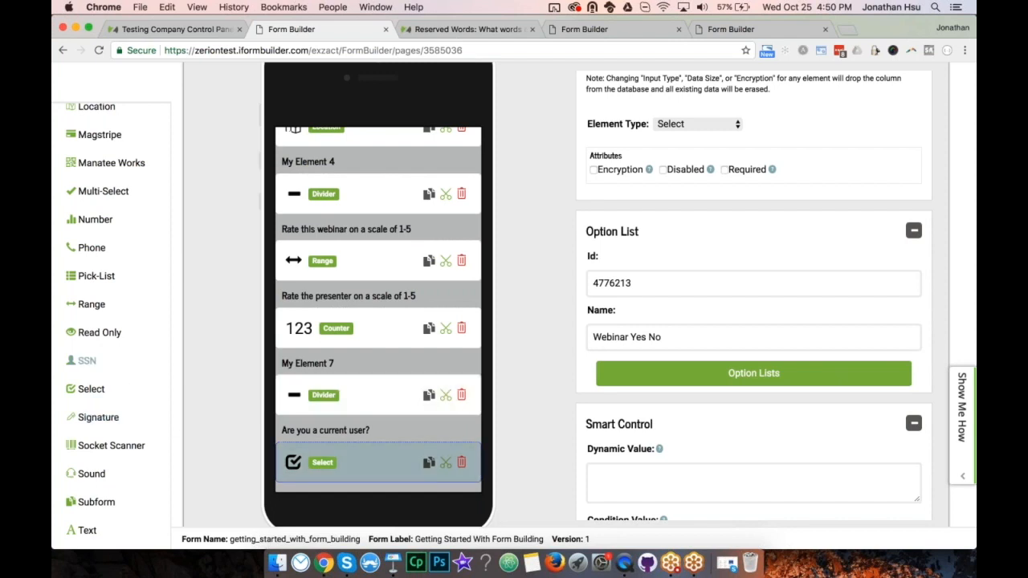
pyautogui.click(90, 275)
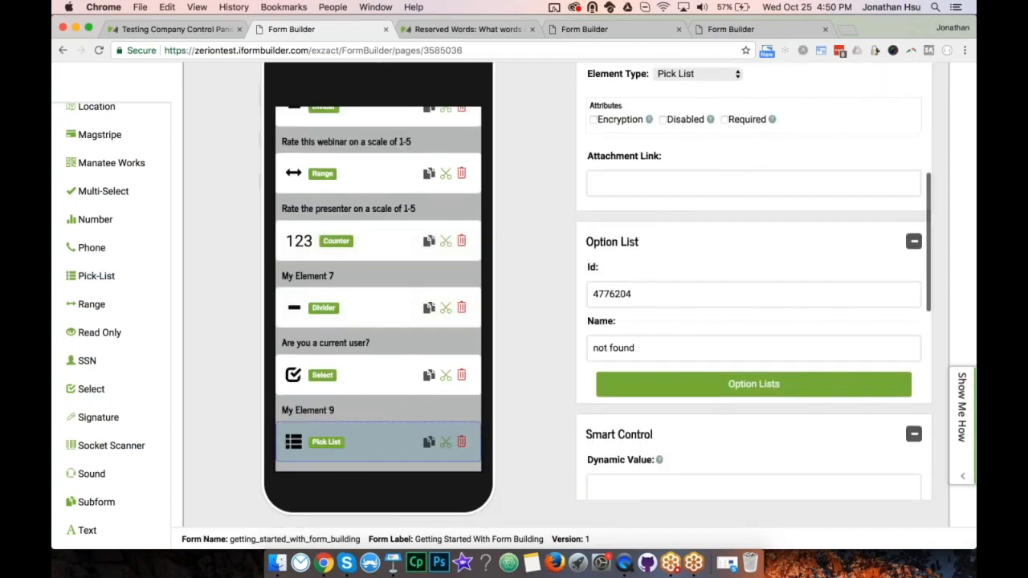
# Assign the 'US States for Webinar' option list to the My Element 9 Pick List.
pyautogui.click(706, 380)
pyautogui.click(153, 203)
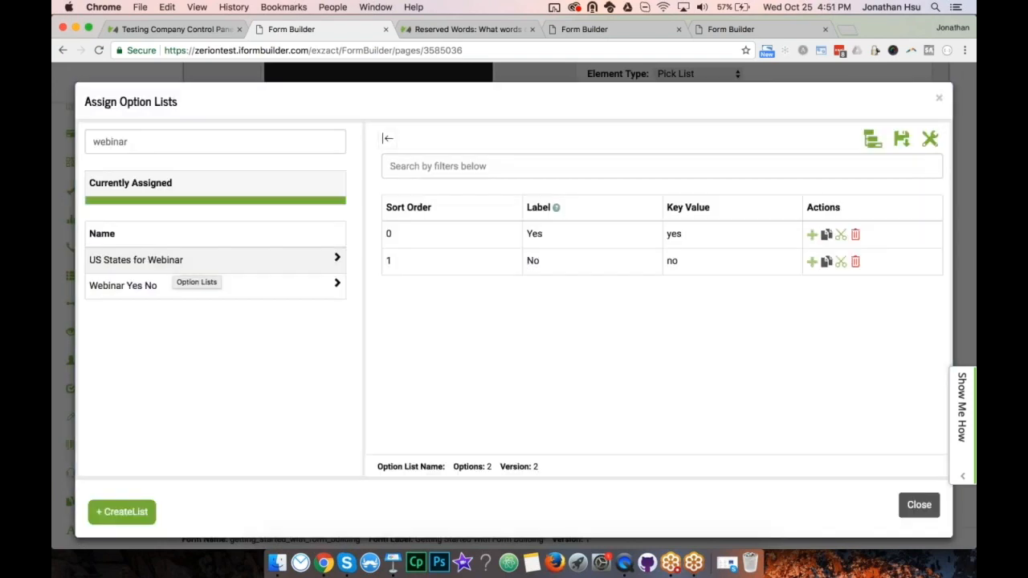
pyautogui.click(174, 262)
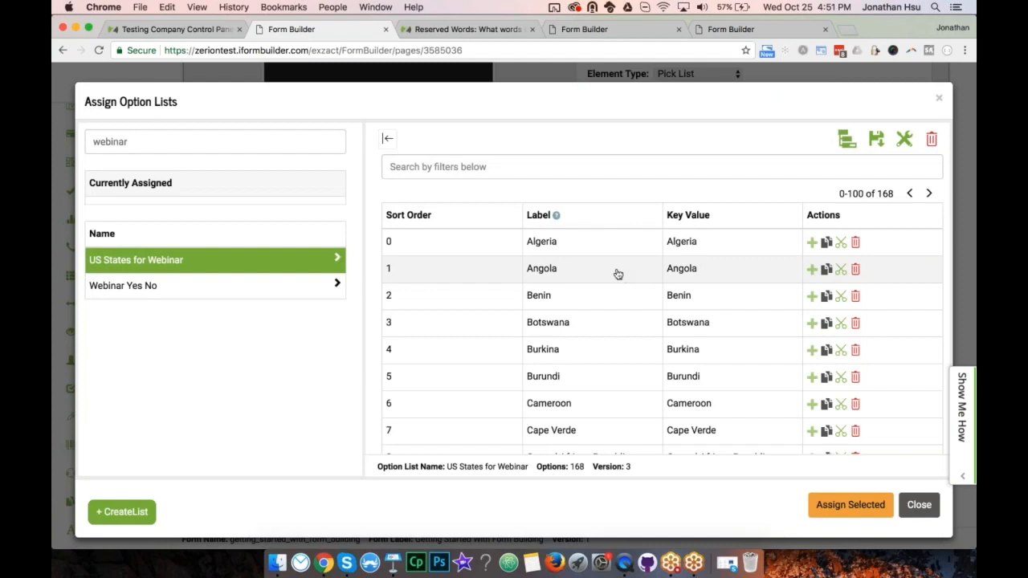
pyautogui.scroll(-5, 534, 295)
pyautogui.scroll(-10, 534, 295)
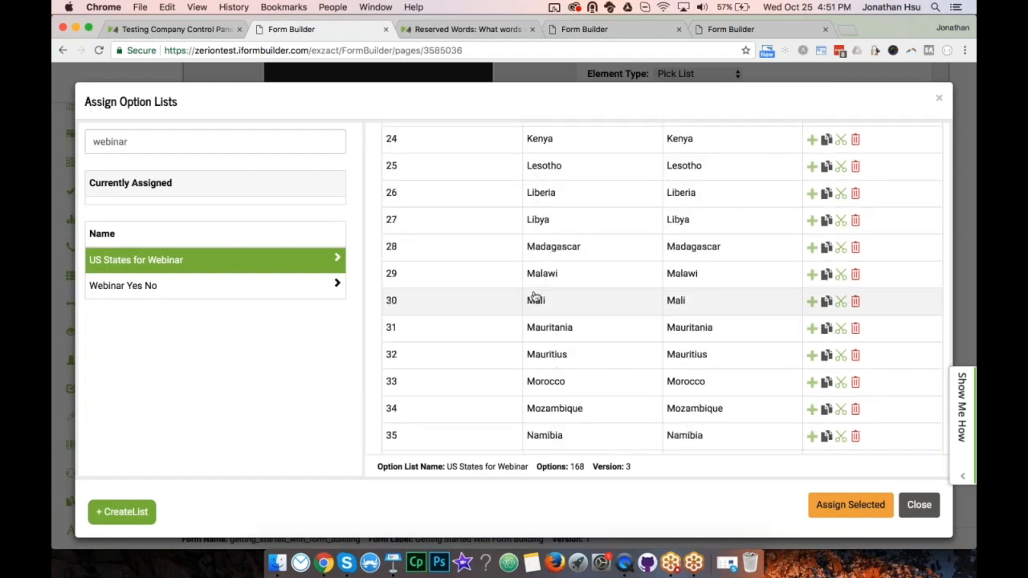
pyautogui.click(844, 510)
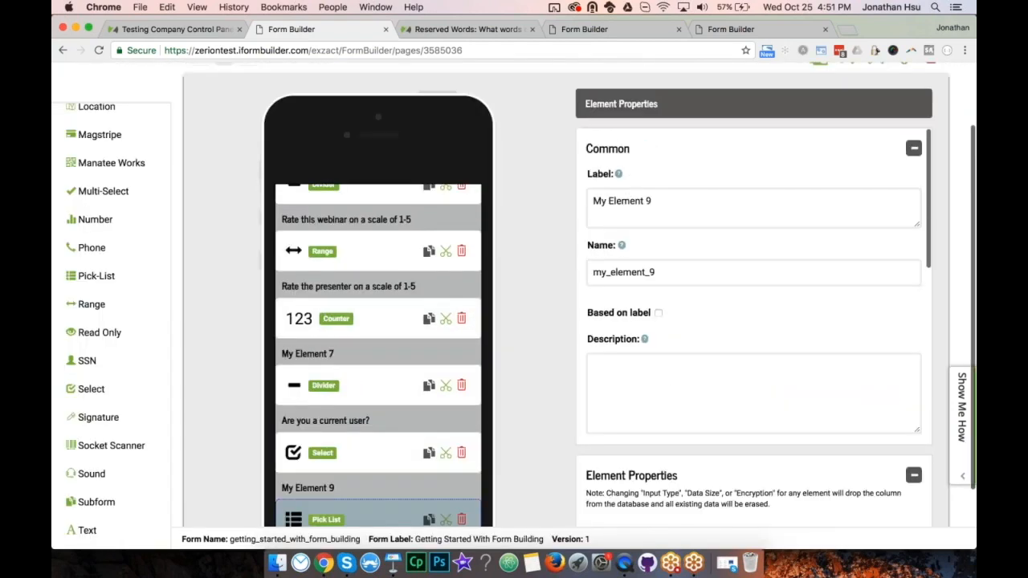
# Relabel the pick list 'Please select a country' and set its data name.
pyautogui.moveTo(663, 259); pyautogui.dragTo(601, 244)
pyautogui.write('Please select a country')
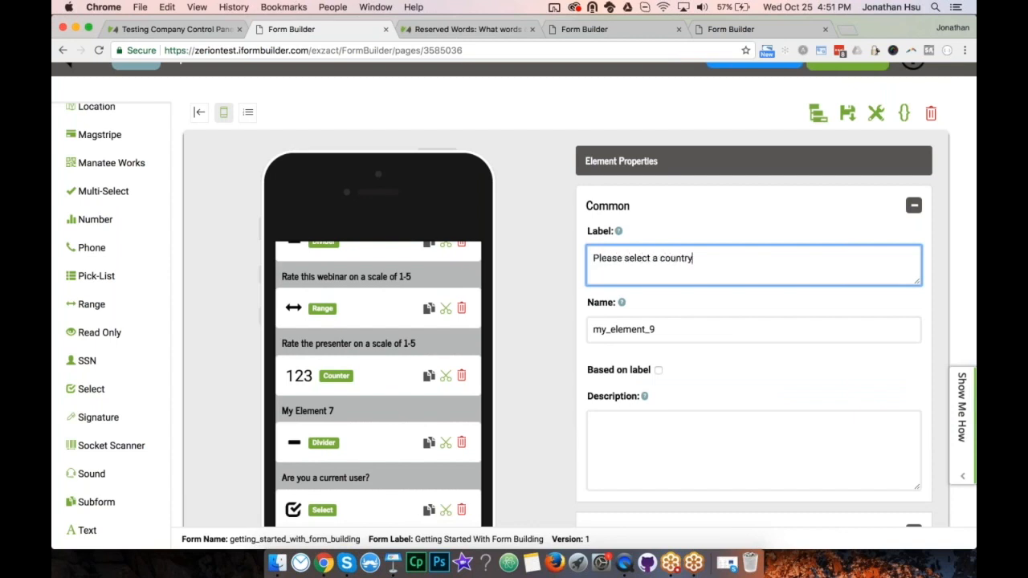
pyautogui.press('Tab')
pyautogui.write('cou')
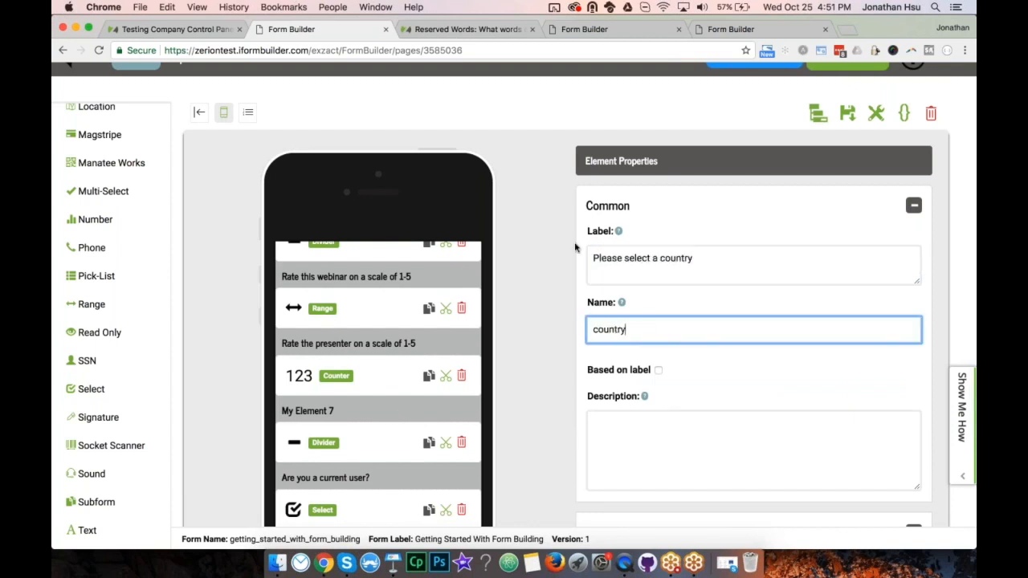
# Clear the reserved-word save error by renaming current_user to current_user_yes_no, then save.
pyautogui.click(847, 113)
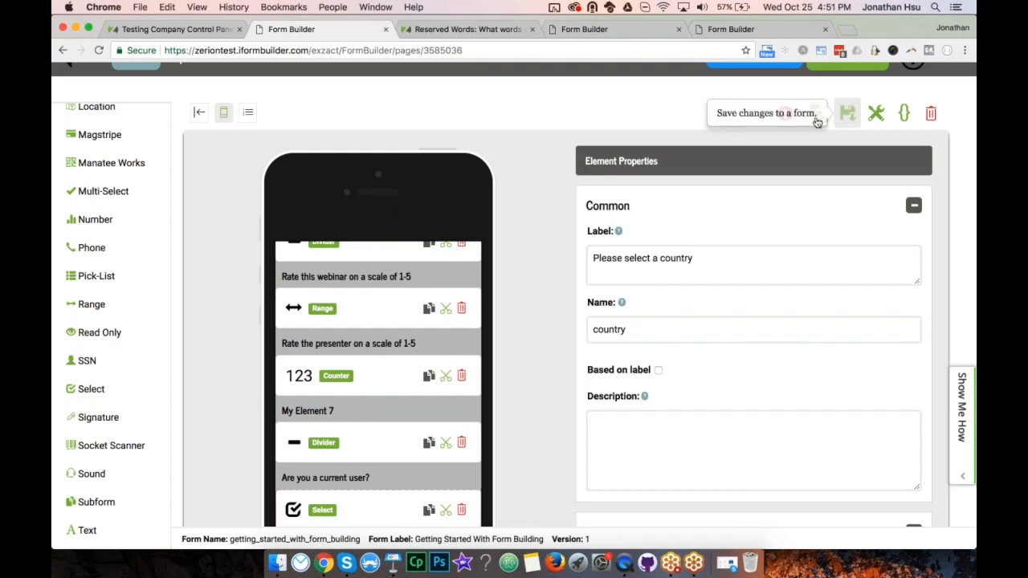
pyautogui.click(785, 113)
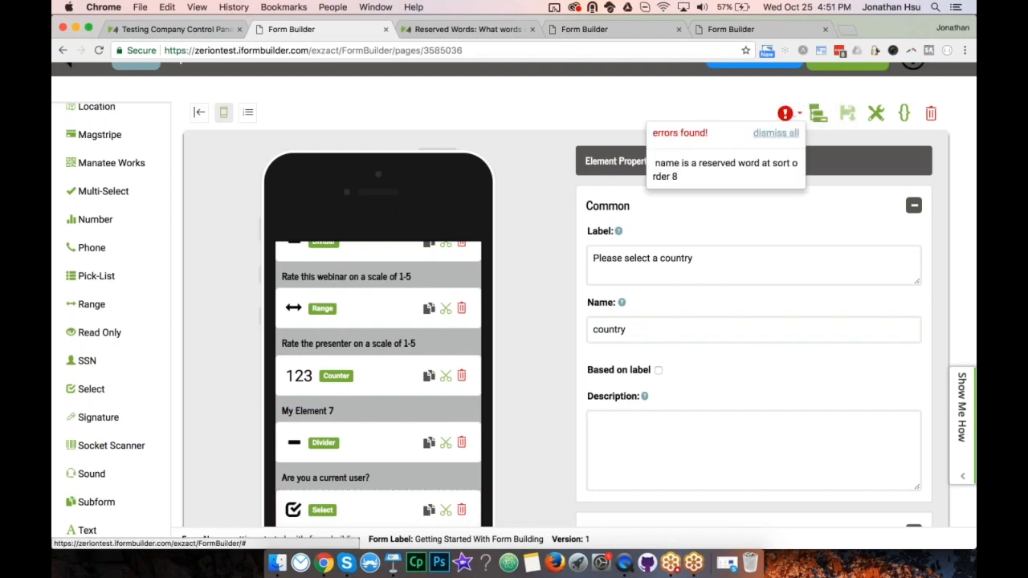
pyautogui.scroll(-4, 378, 386)
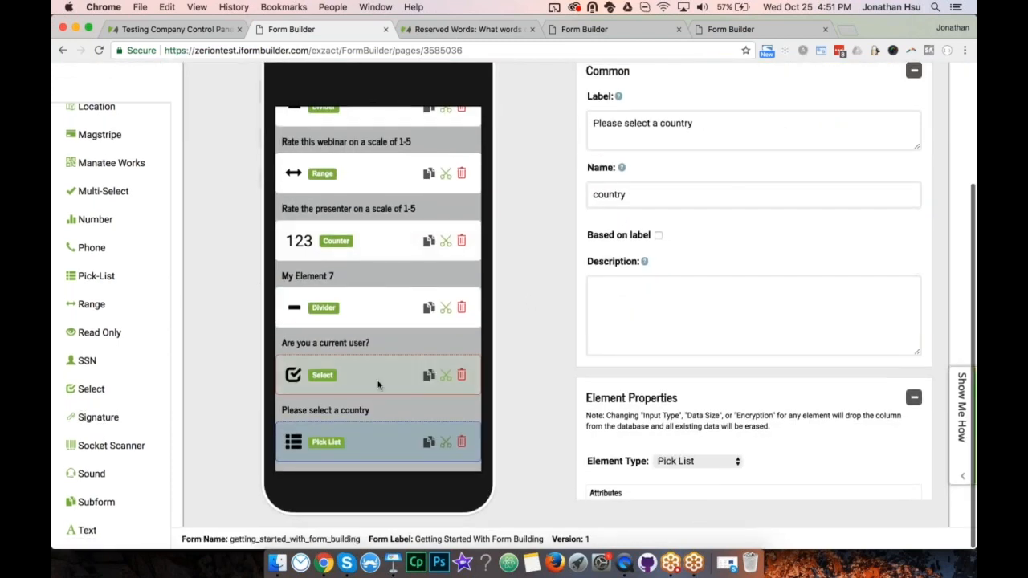
pyautogui.click(378, 385)
pyautogui.click(656, 194)
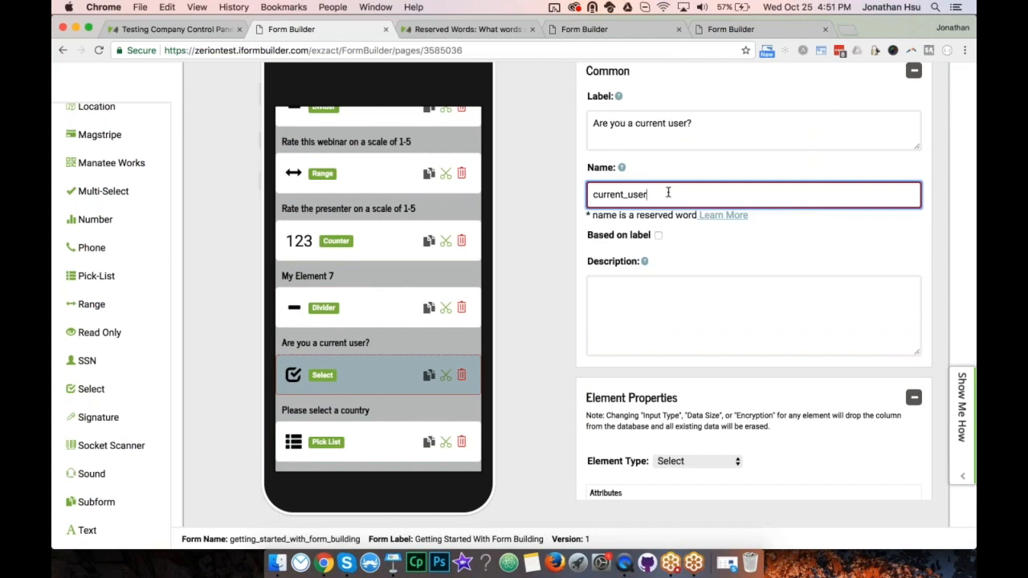
pyautogui.write('_yes_no')
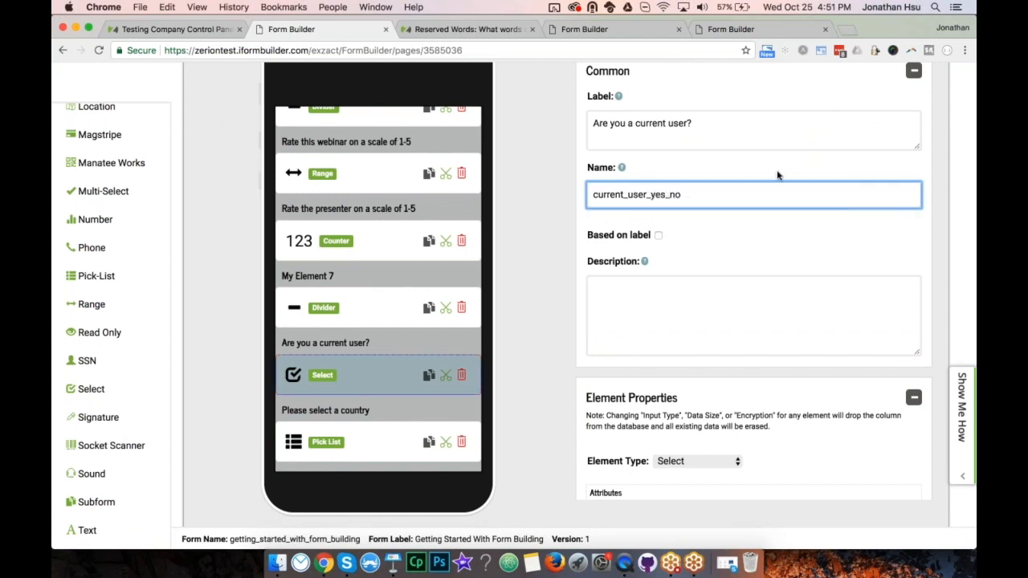
pyautogui.scroll(4, 777, 175)
pyautogui.click(847, 138)
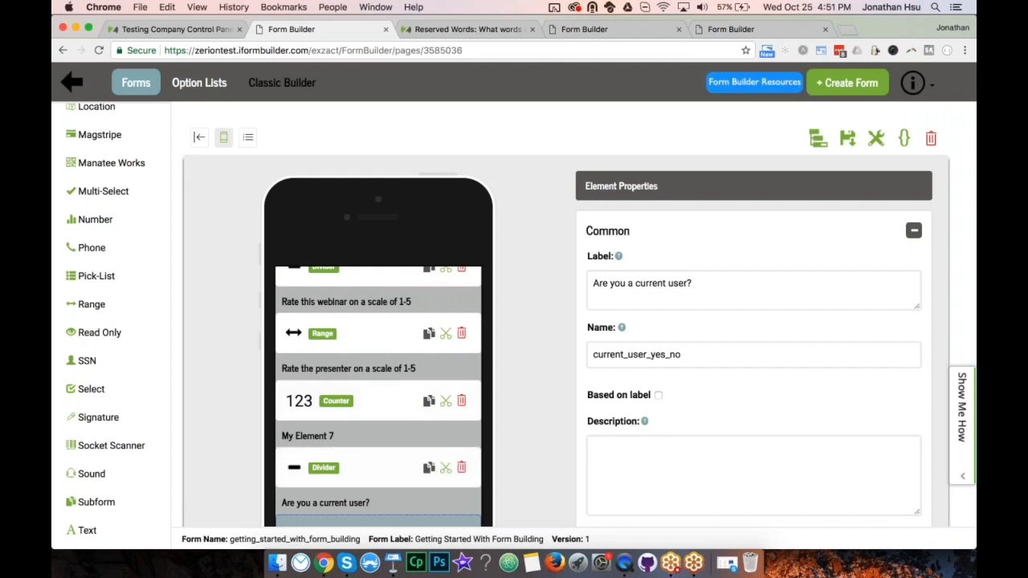
pyautogui.click(623, 564)
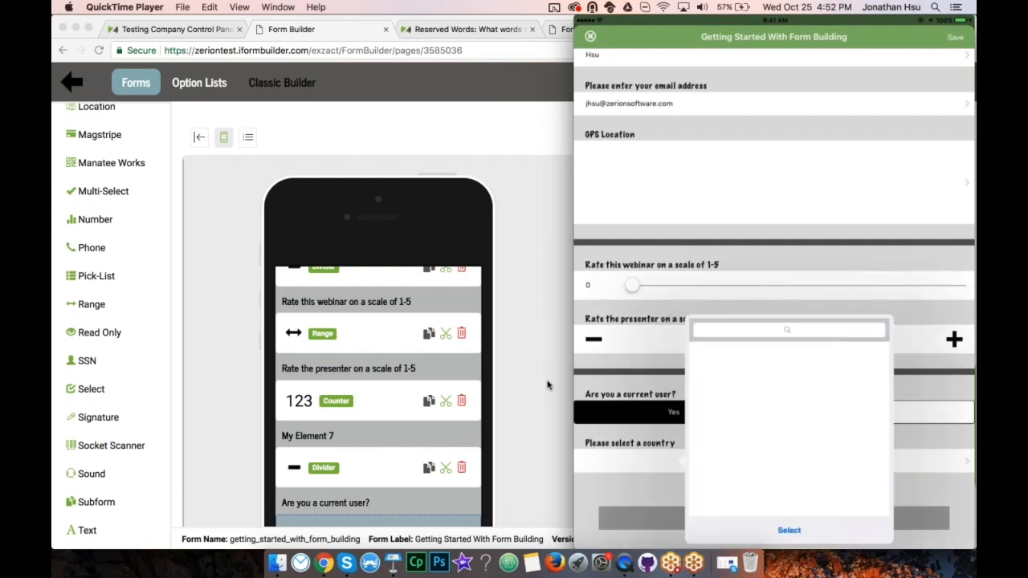
# Back in the form builder, select the 'Please select a country' pick list and view its option list.
pyautogui.click(547, 385)
pyautogui.scroll(-3, 378, 462)
pyautogui.click(377, 463)
pyautogui.scroll(-3, 664, 386)
# Assign the Elevator Manufacturers option list to the country pick list.
pyautogui.scroll(-5, 665, 387)
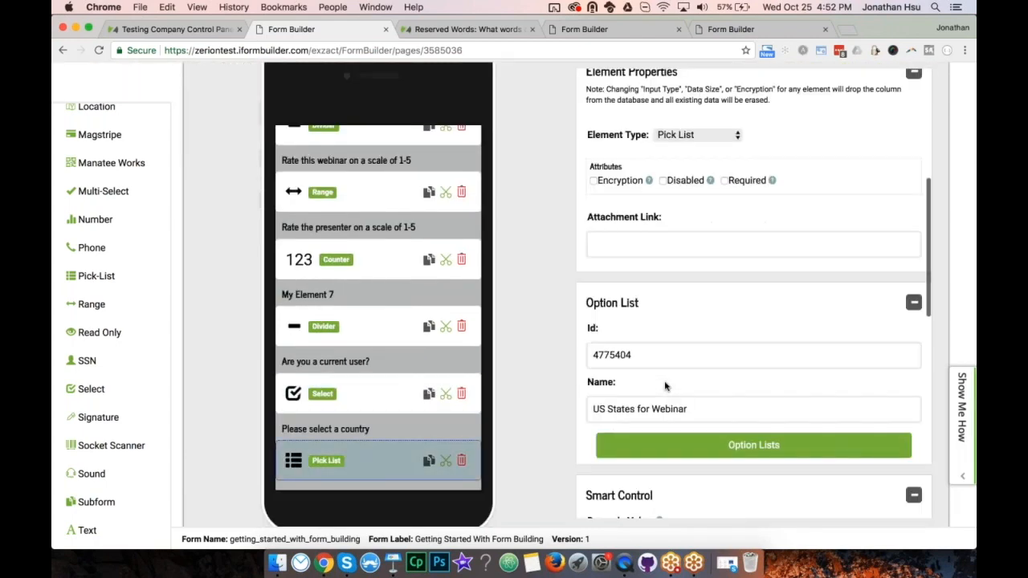
pyautogui.click(665, 386)
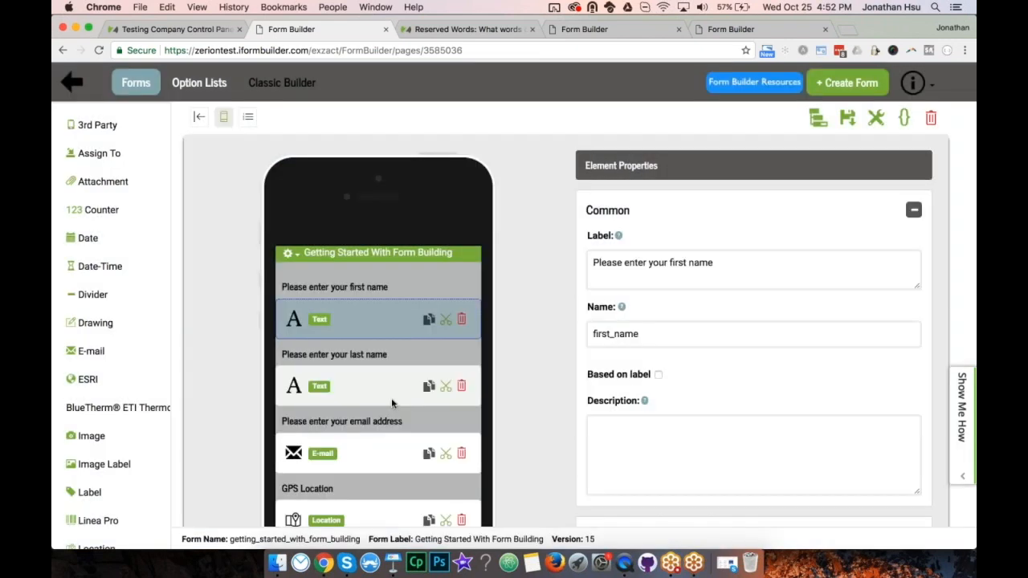
pyautogui.scroll(-10, 377, 417)
pyautogui.click(375, 435)
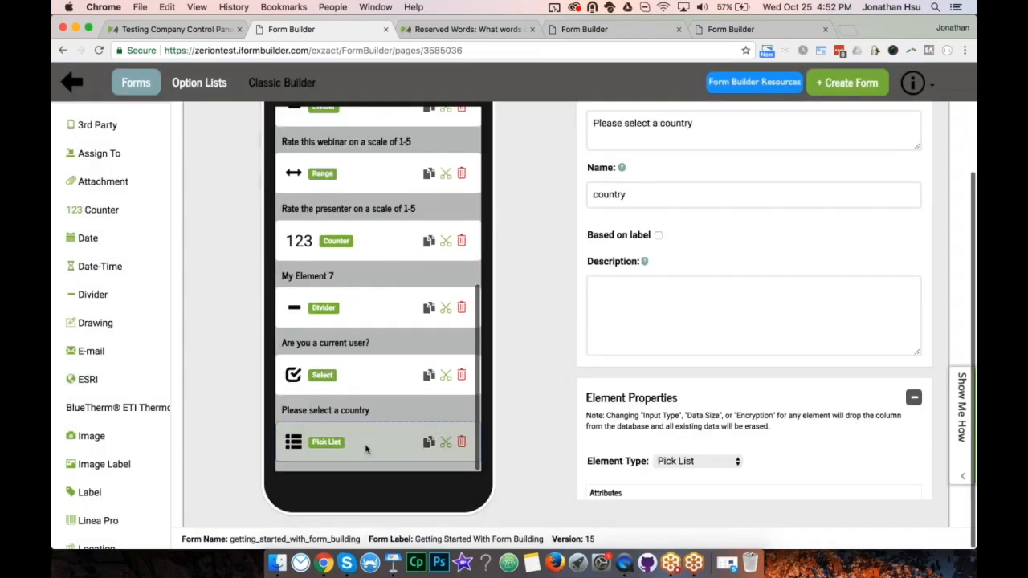
pyautogui.scroll(-5, 753, 321)
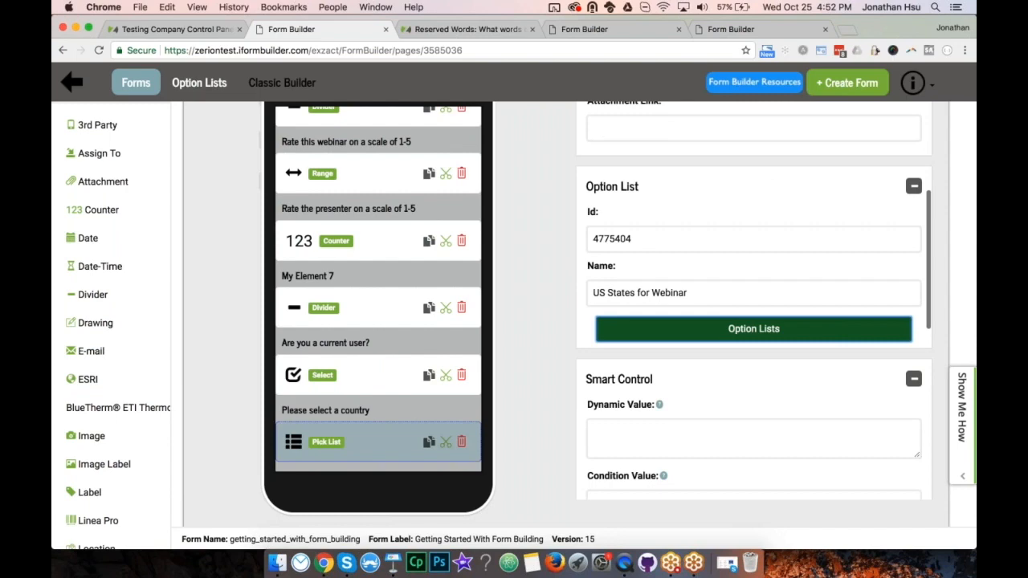
pyautogui.click(753, 328)
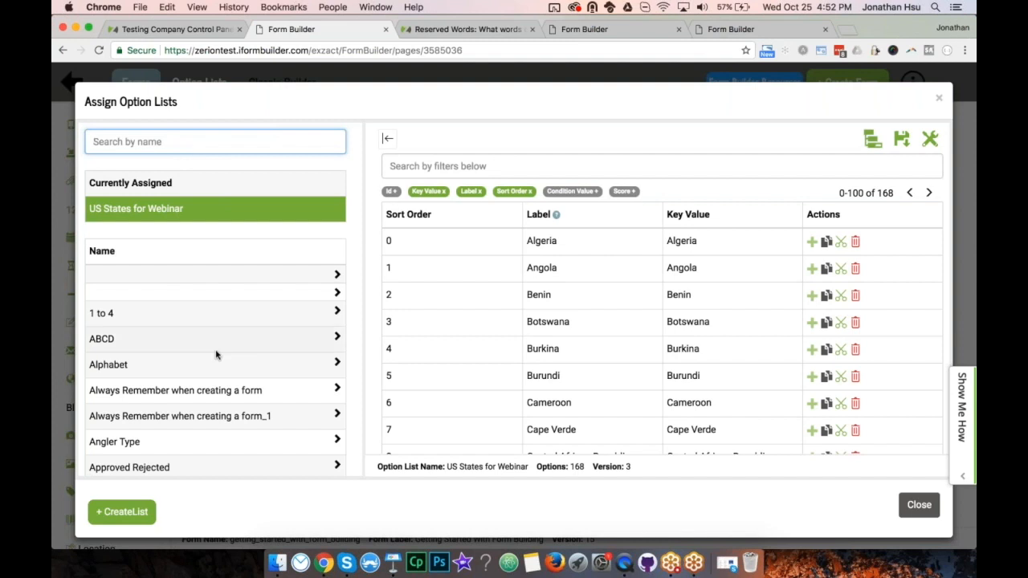
pyautogui.scroll(-20, 216, 354)
pyautogui.scroll(-20, 215, 355)
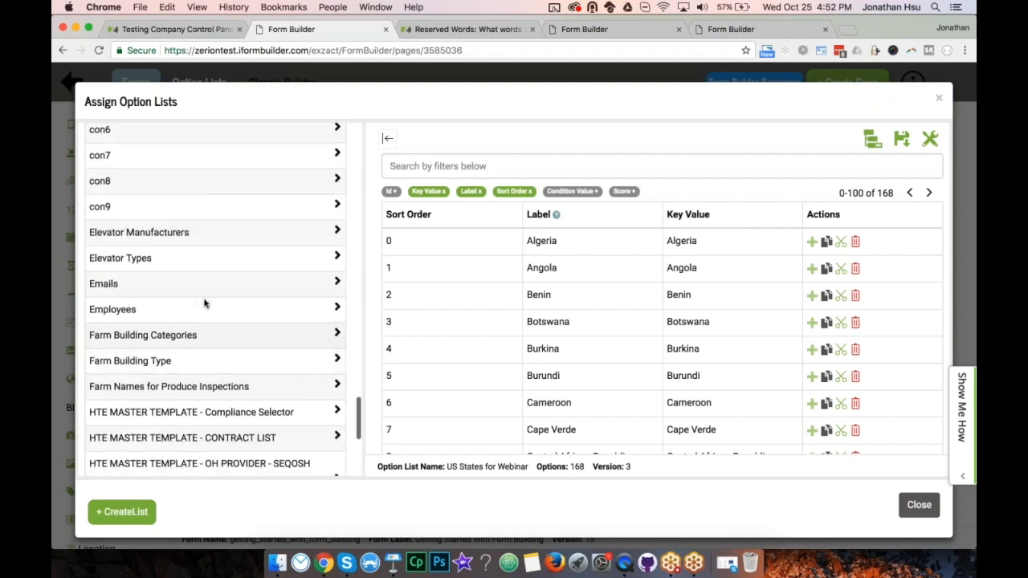
pyautogui.click(148, 233)
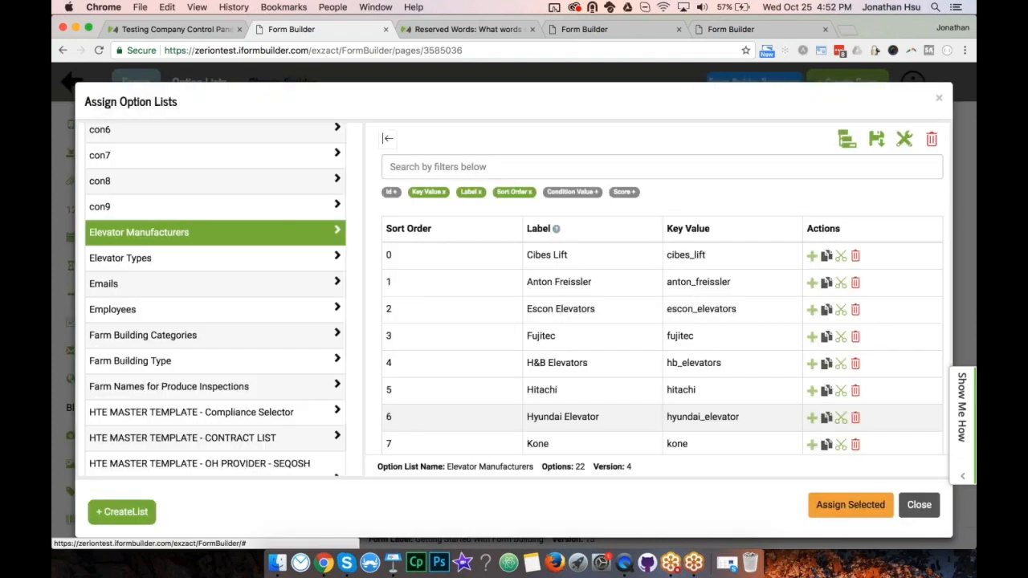
pyautogui.click(844, 505)
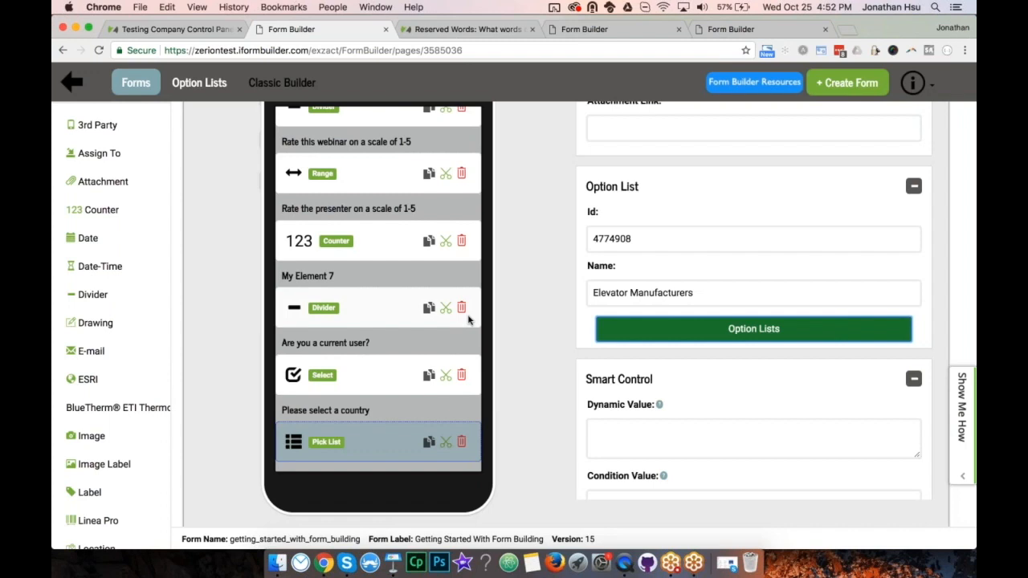
# Relabel it 'Please select a manufacturer', name it elevator_manufacturer, and save the form.
pyautogui.scroll(10, 707, 246)
pyautogui.click(714, 269)
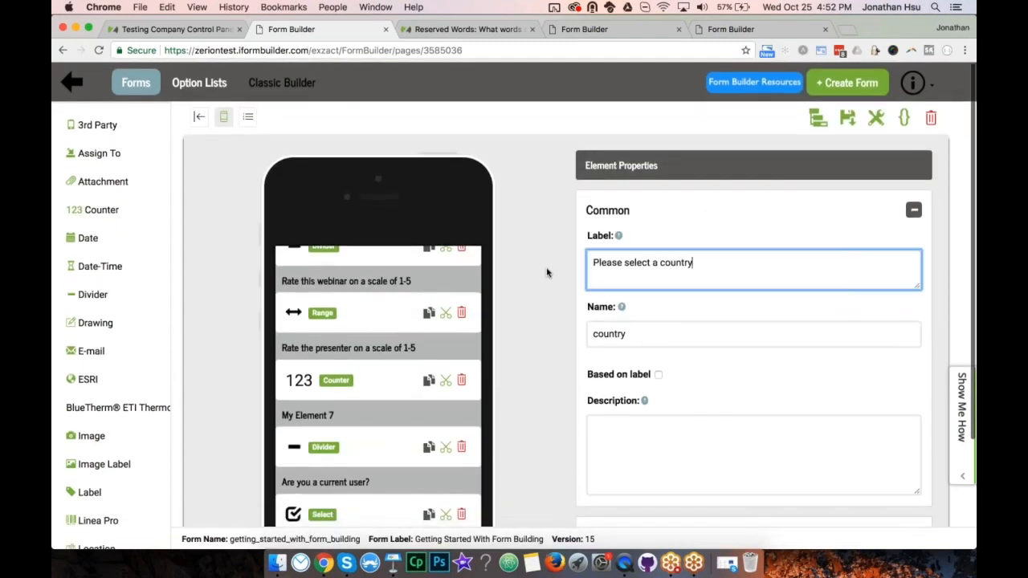
pyautogui.hotkey('shift', 'Left')
pyautogui.hotkey('shift', 'Left')
pyautogui.hotkey('shift', 'Left')
pyautogui.hotkey('shift', 'Left')
pyautogui.write('manufactu')
pyautogui.press('Tab')
pyautogui.write('e')
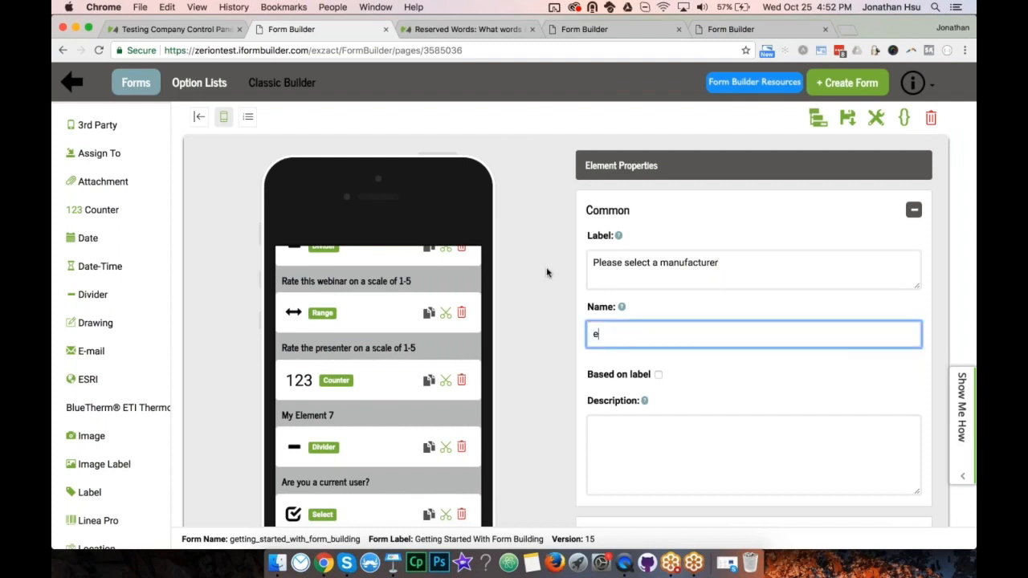
pyautogui.write('levator_manufacturer')
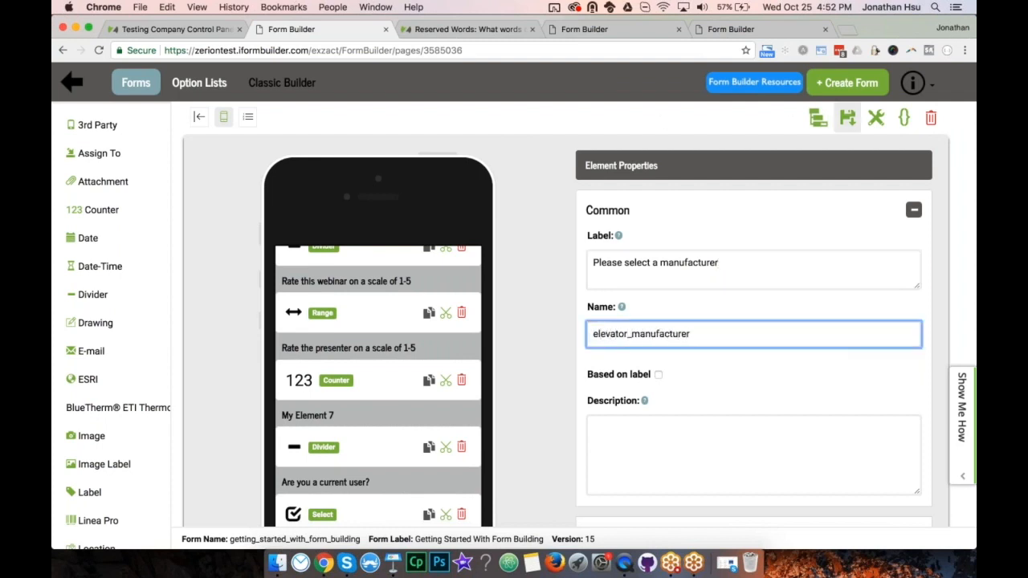
pyautogui.click(847, 118)
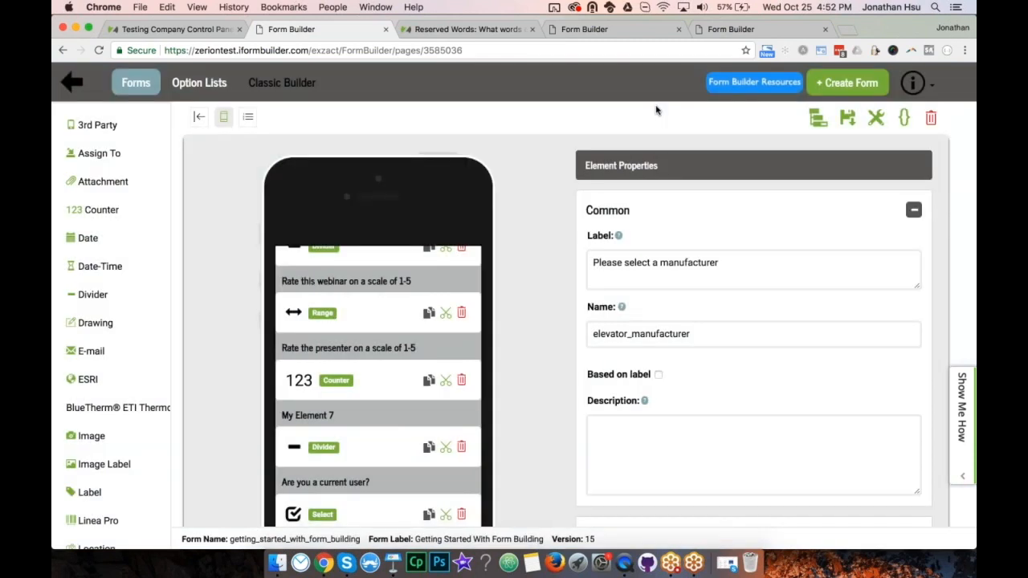
pyautogui.press('super+Tab')
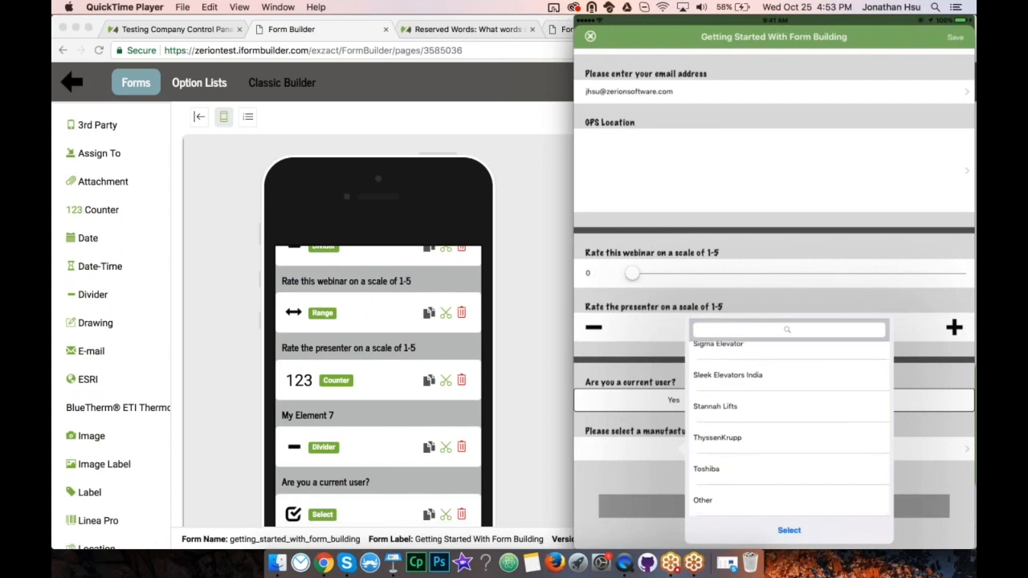
# Search the manufacturer list for 'Tosh' and select Toshiba.
pyautogui.click(786, 330)
pyautogui.write('To')
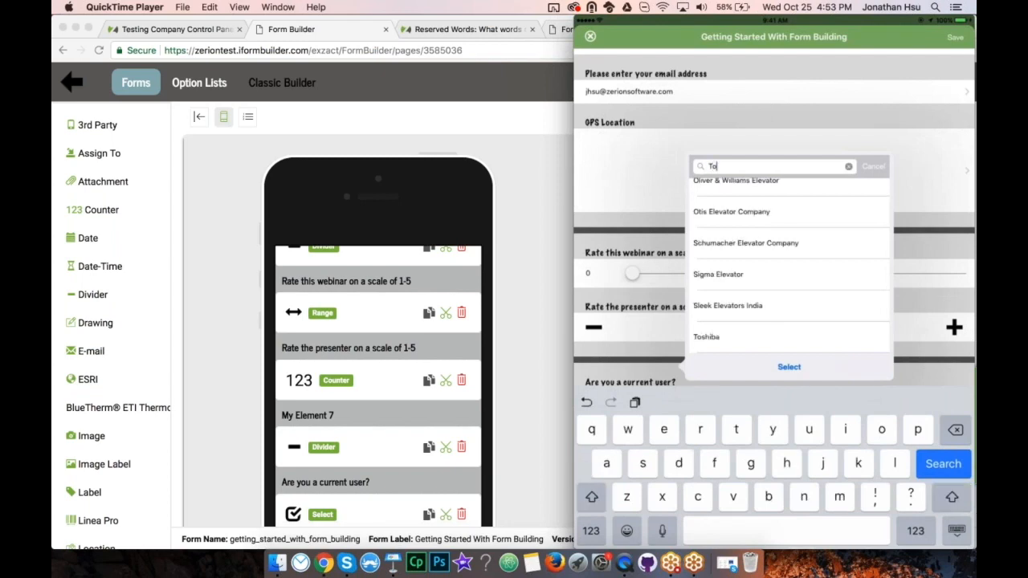
pyautogui.write('s')
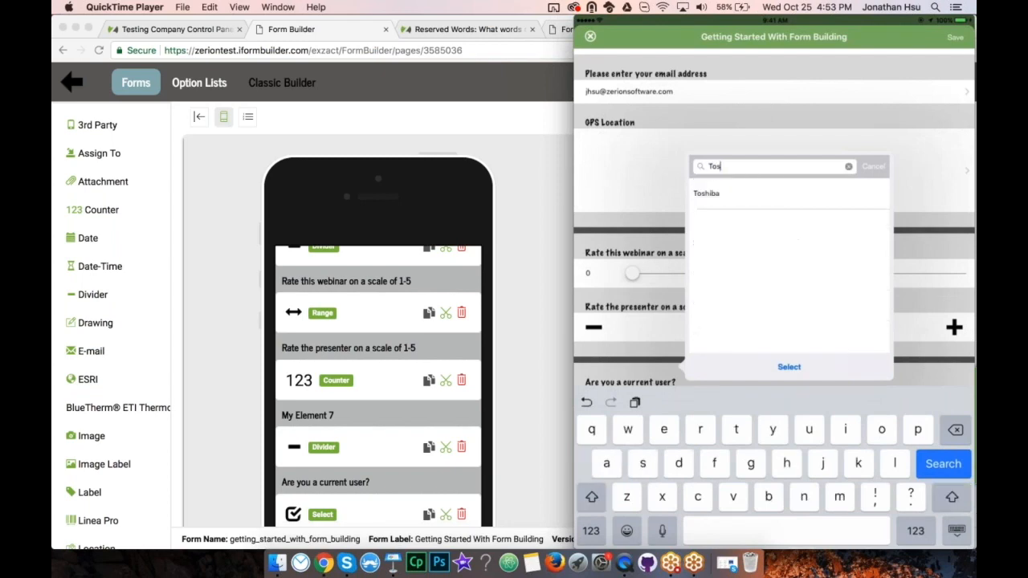
pyautogui.write('h')
pyautogui.click(789, 194)
pyautogui.click(789, 366)
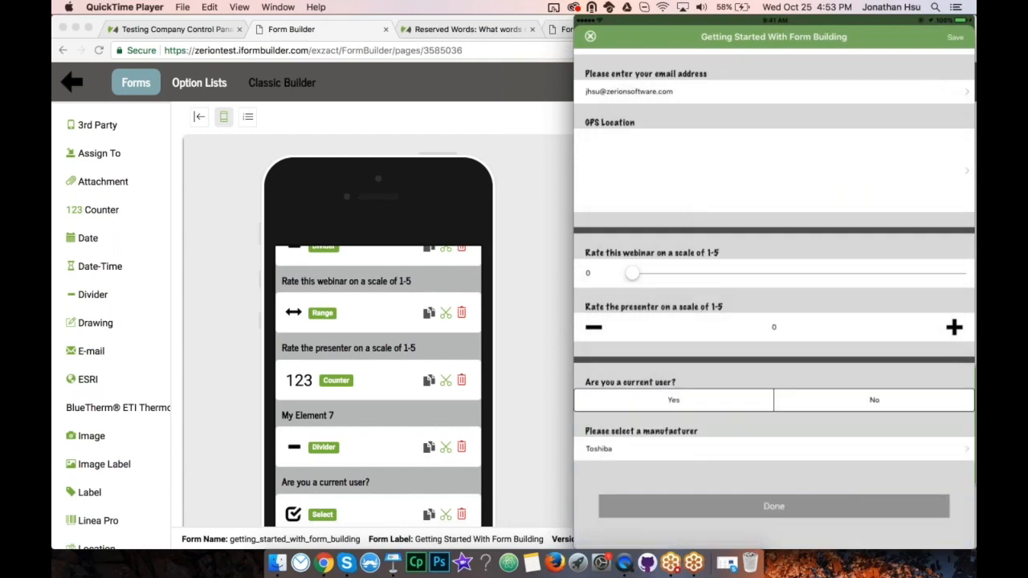
# Answer Yes to the current user question and submit the completed record.
pyautogui.click(674, 400)
pyautogui.click(773, 506)
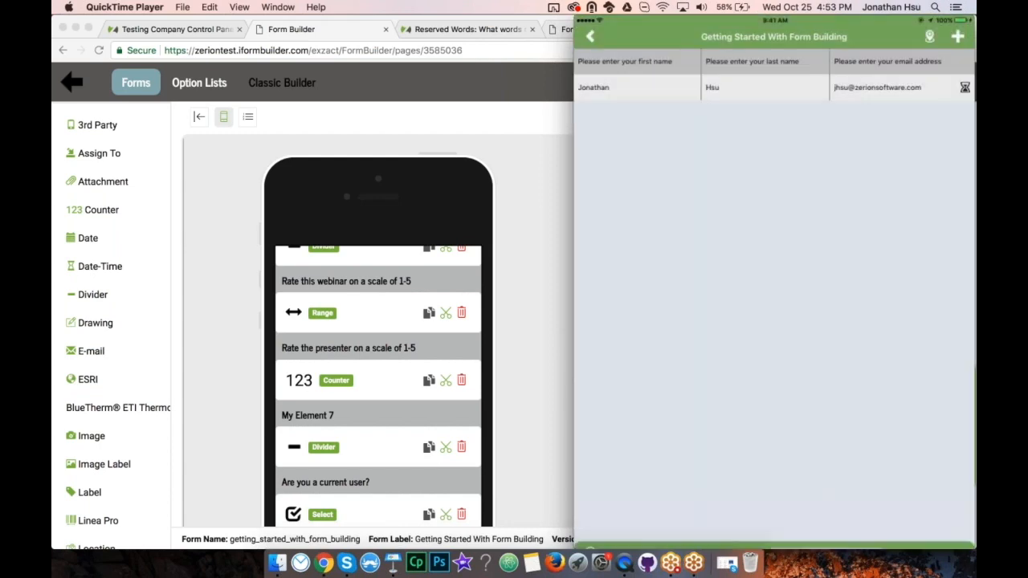
pyautogui.click(551, 257)
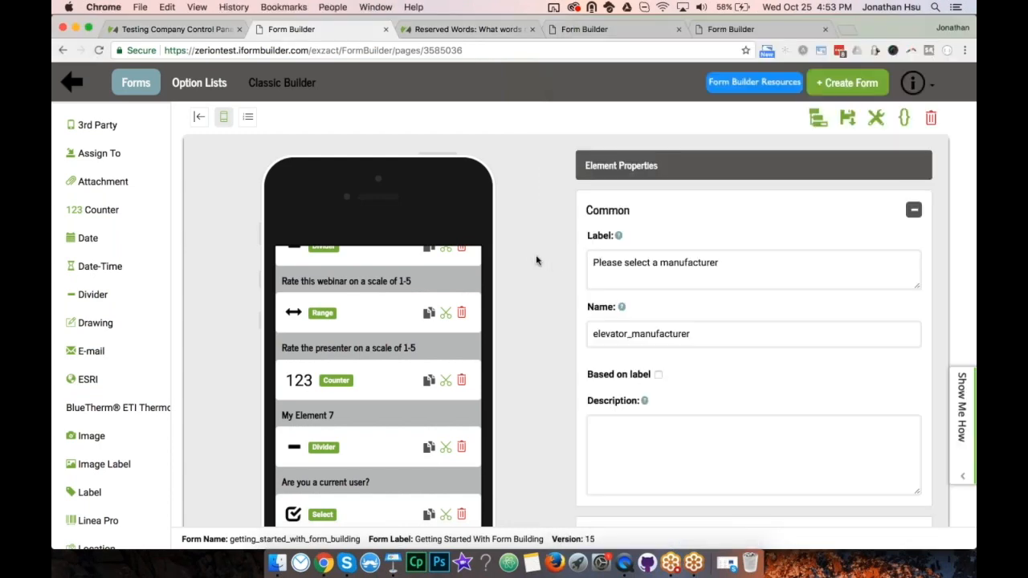
# Bring Keynote forward and advance to slide 14, 'Using Option Lists'.
pyautogui.click(393, 564)
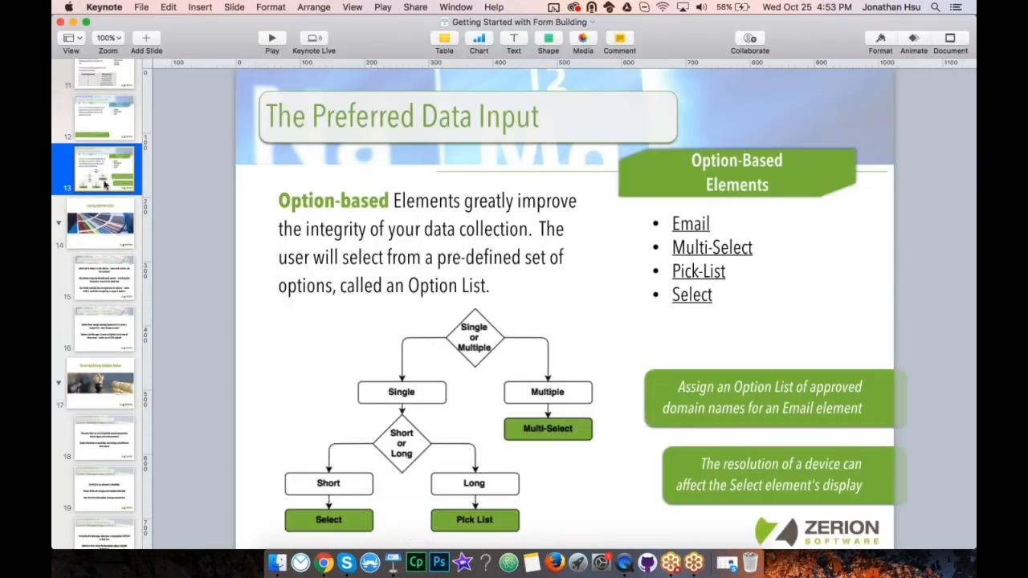
pyautogui.press('Down')
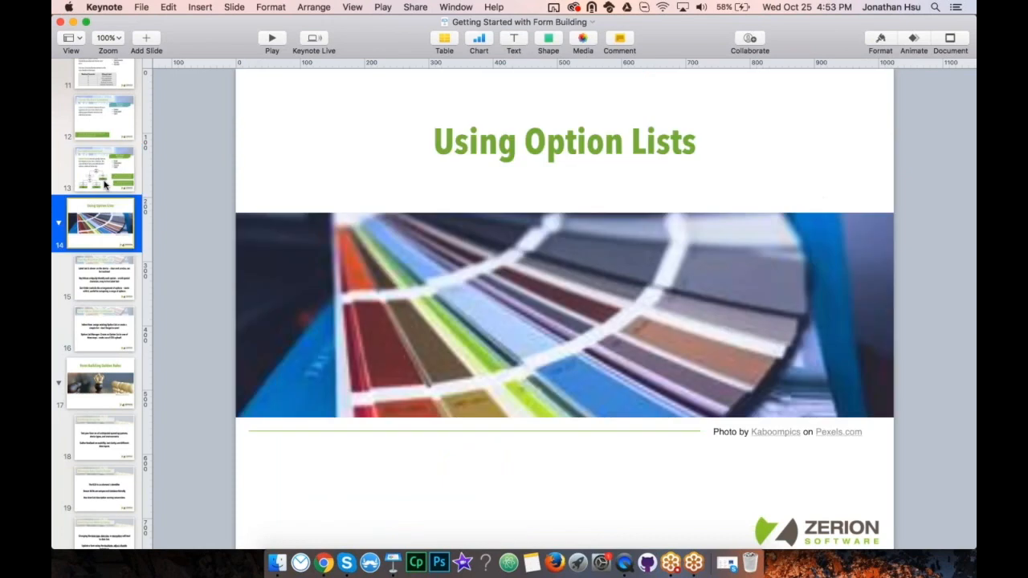